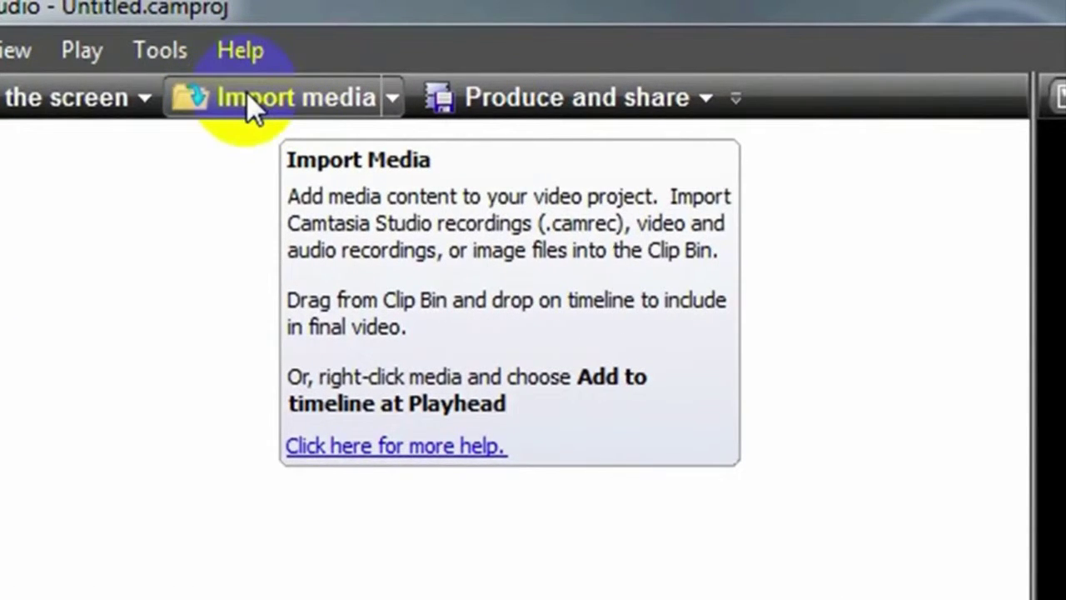
- Import the video "Pashmina Simple Hijab Tutorial & Hijab Makeup Tutorial" from the Desktop into the Clip Bin
click(245, 90)
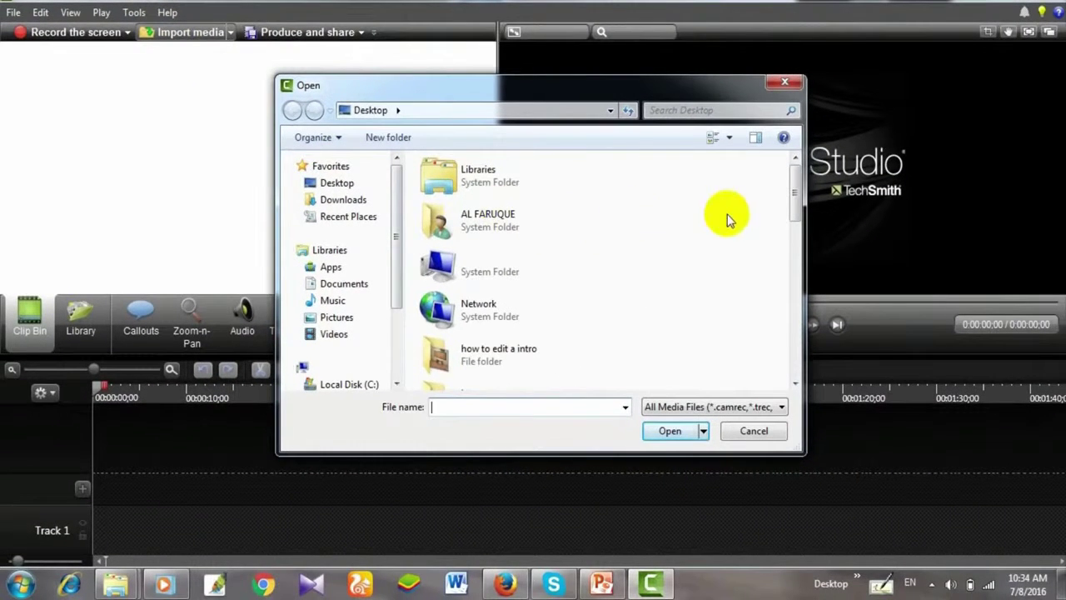
drag(794, 200, 788, 357)
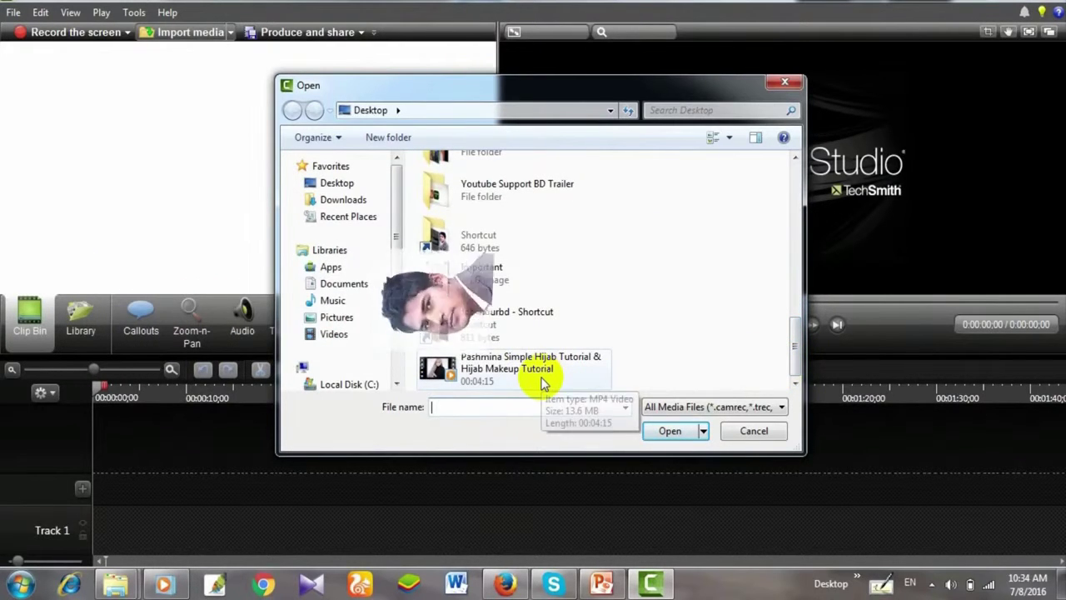
click(514, 381)
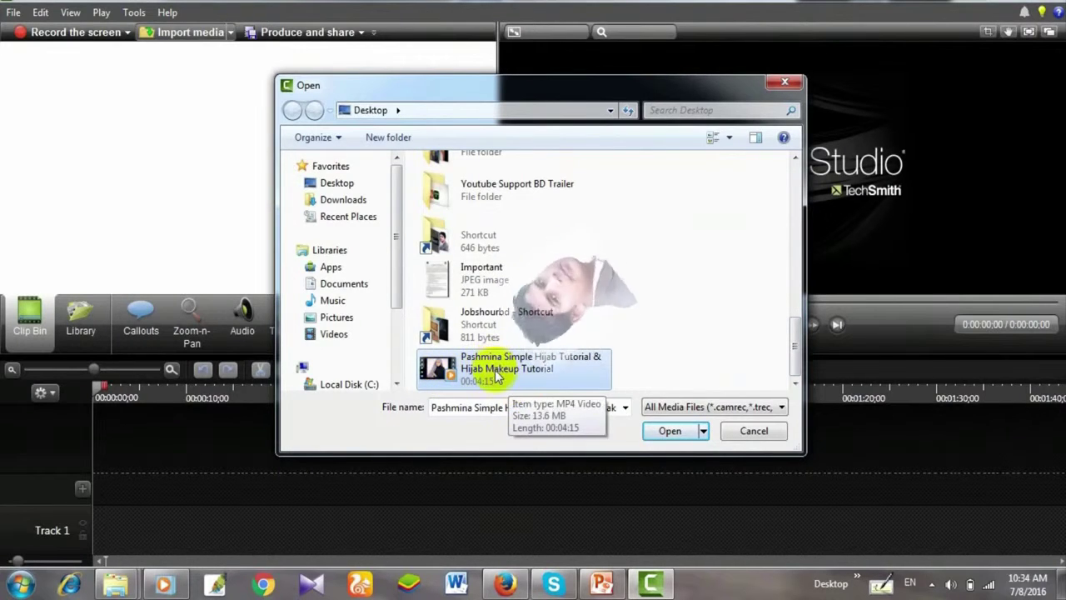
click(658, 430)
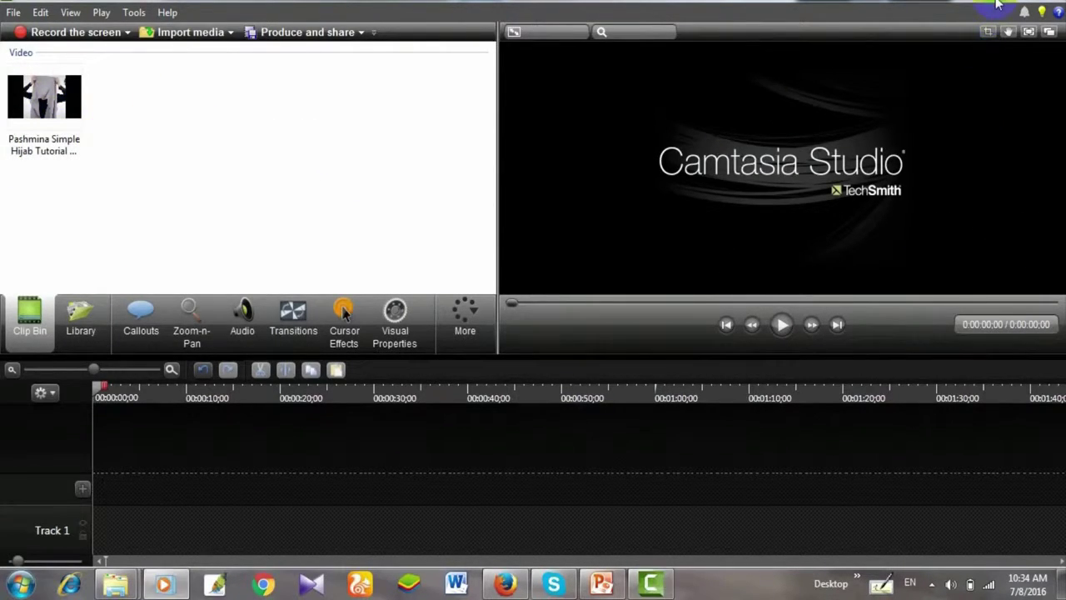
- Try to add the same Pashmina video file to the Clip Bin directly from the desktop
click(997, 5)
click(257, 376)
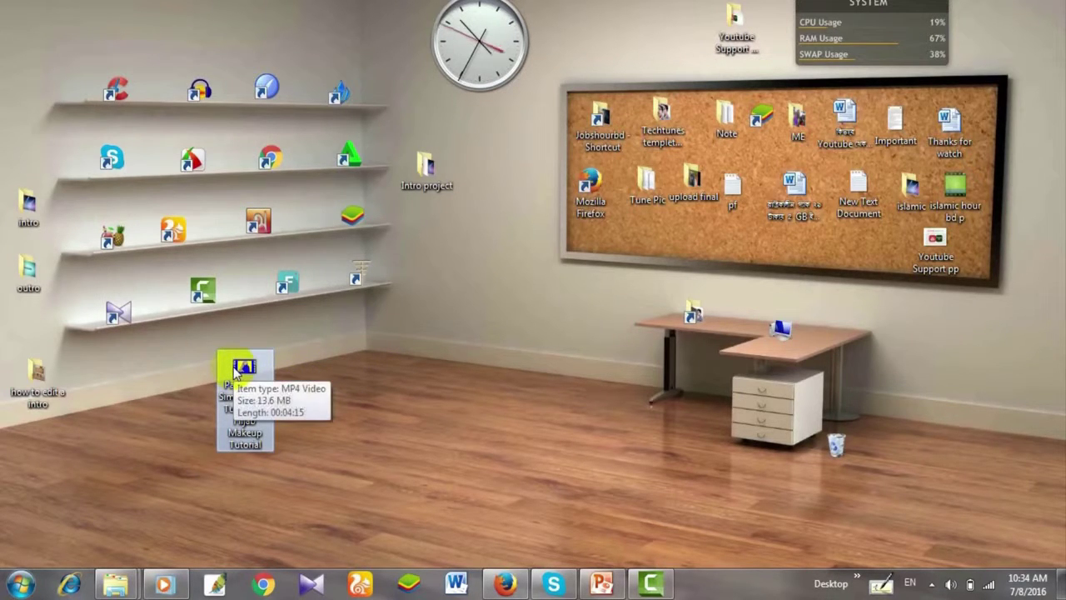
drag(237, 372, 174, 107)
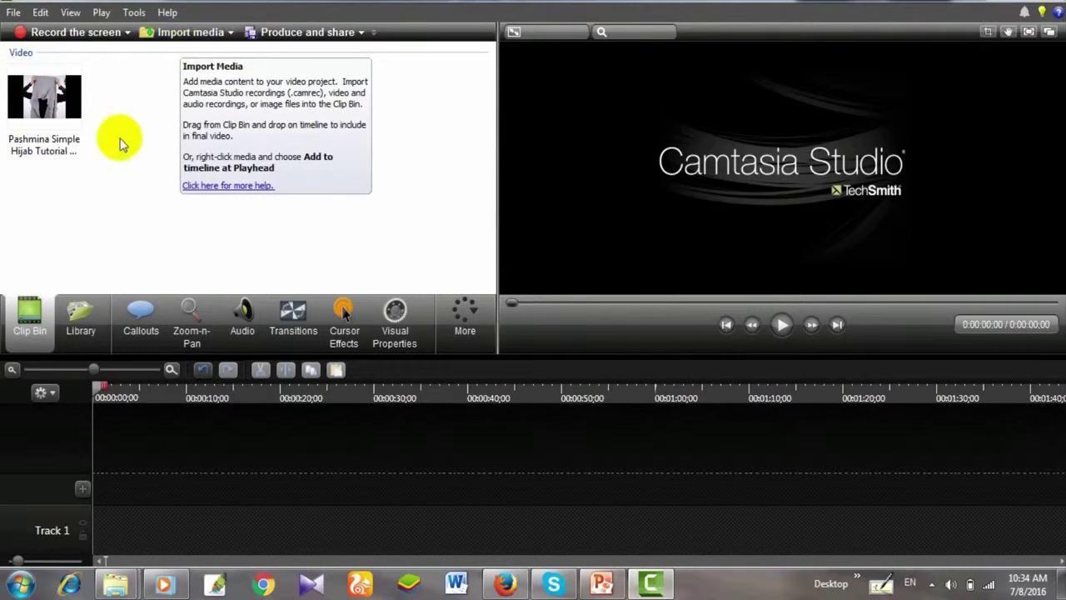
click(83, 103)
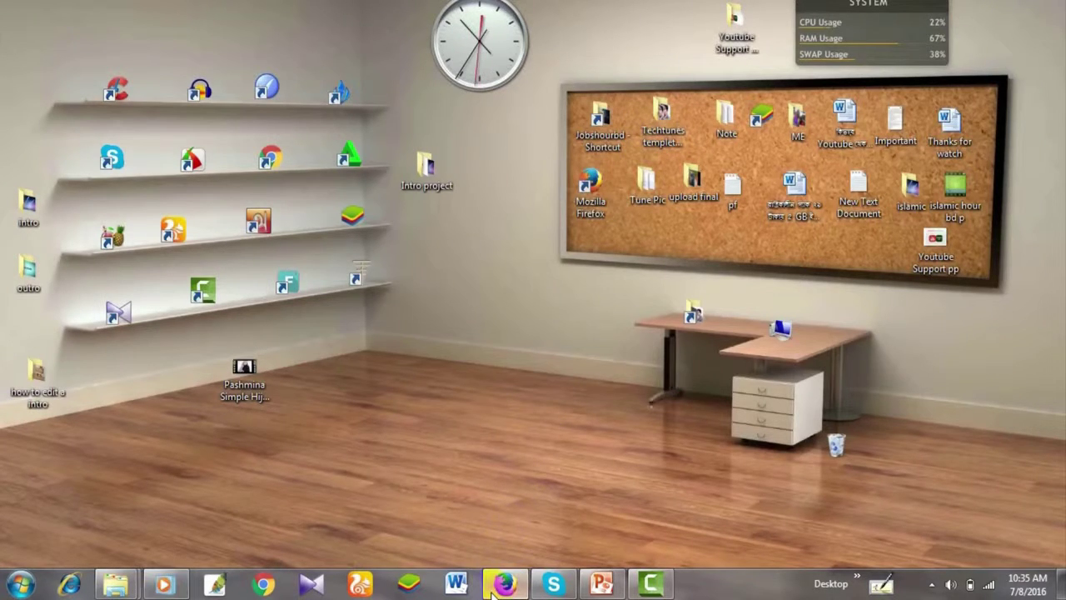
- Switch to Firefox, search Google for "youtube" and open the YouTube home page
click(503, 585)
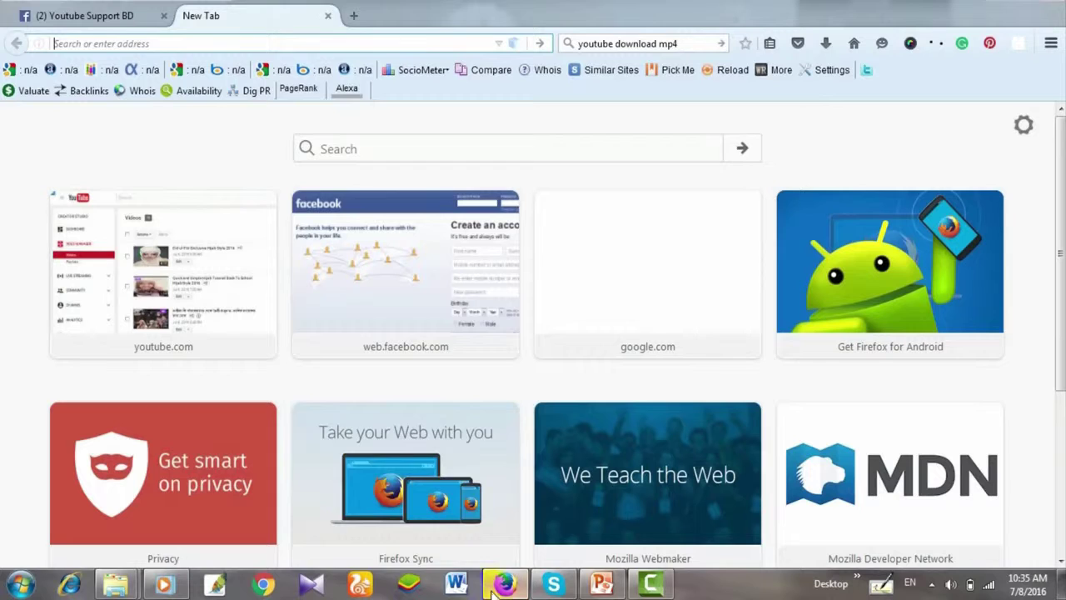
click(692, 42)
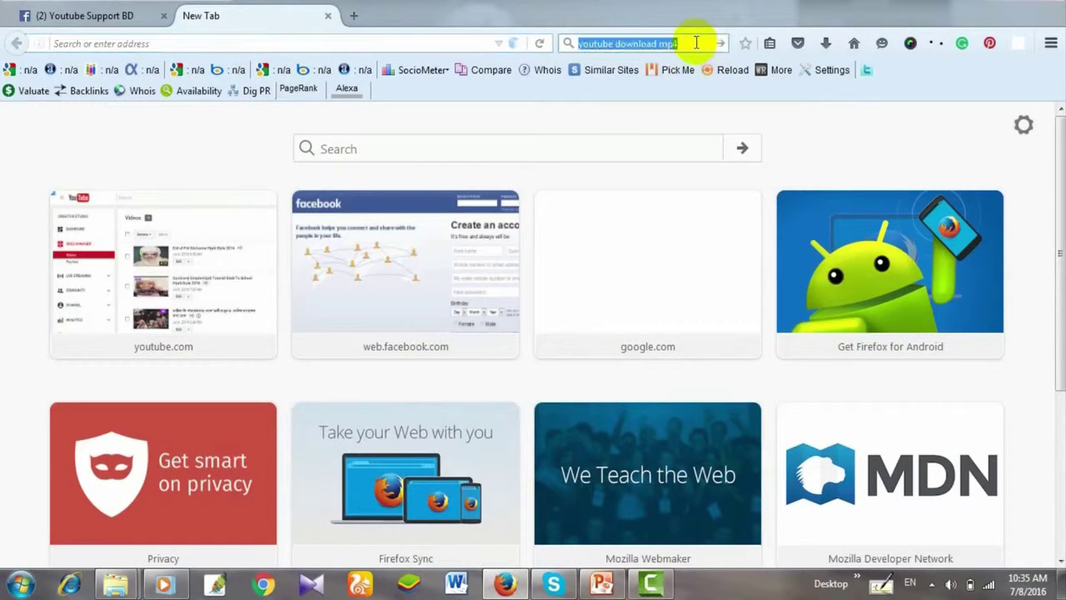
click(697, 42)
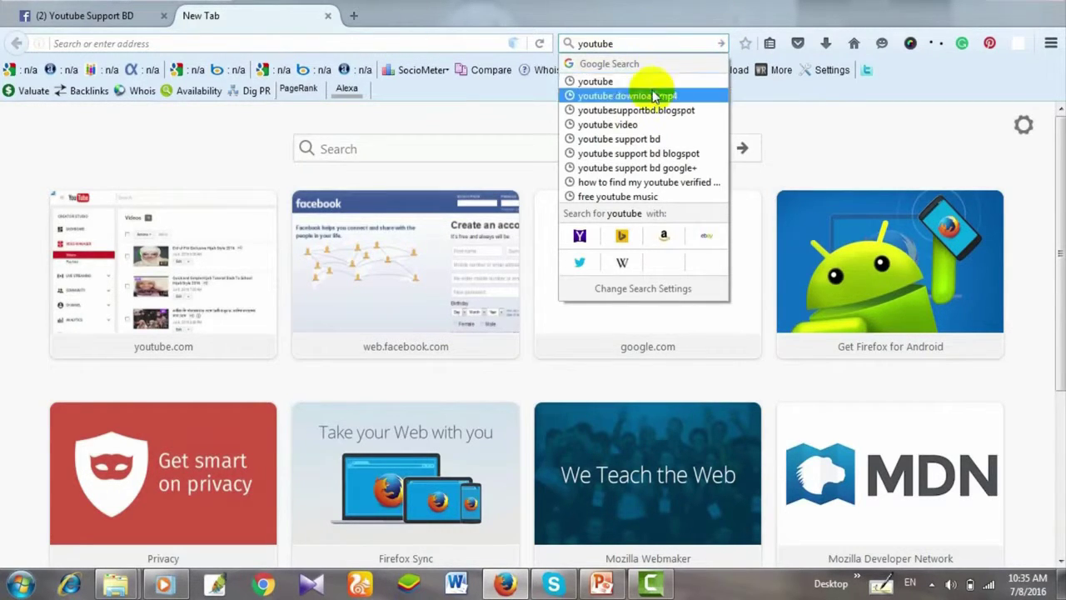
click(636, 81)
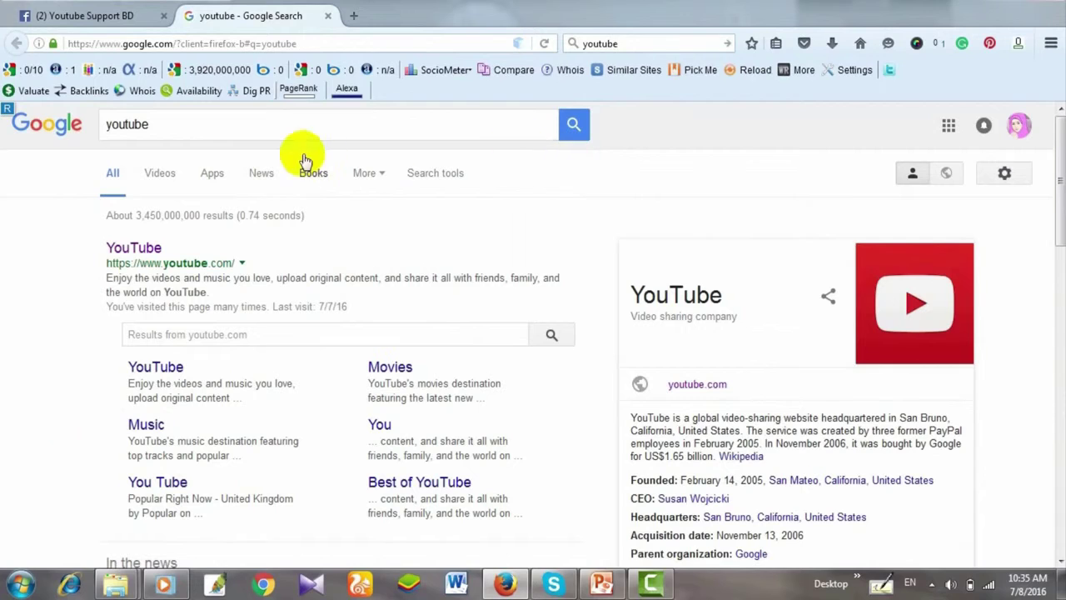
click(147, 250)
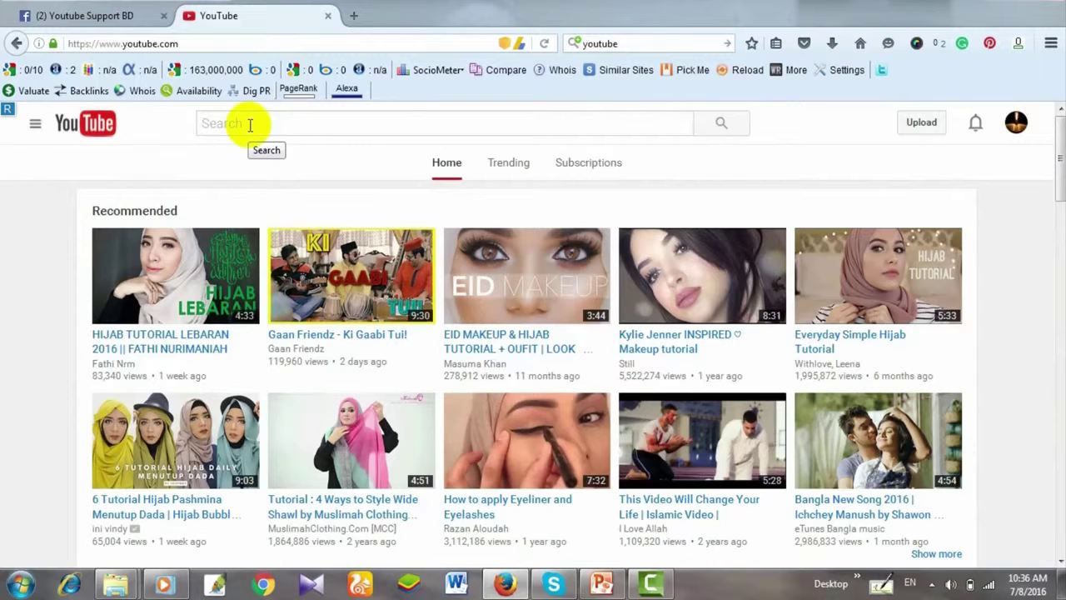
- Search YouTube for "hijab tutorial" and filter the results to Creative Commons videos
text(hijab)
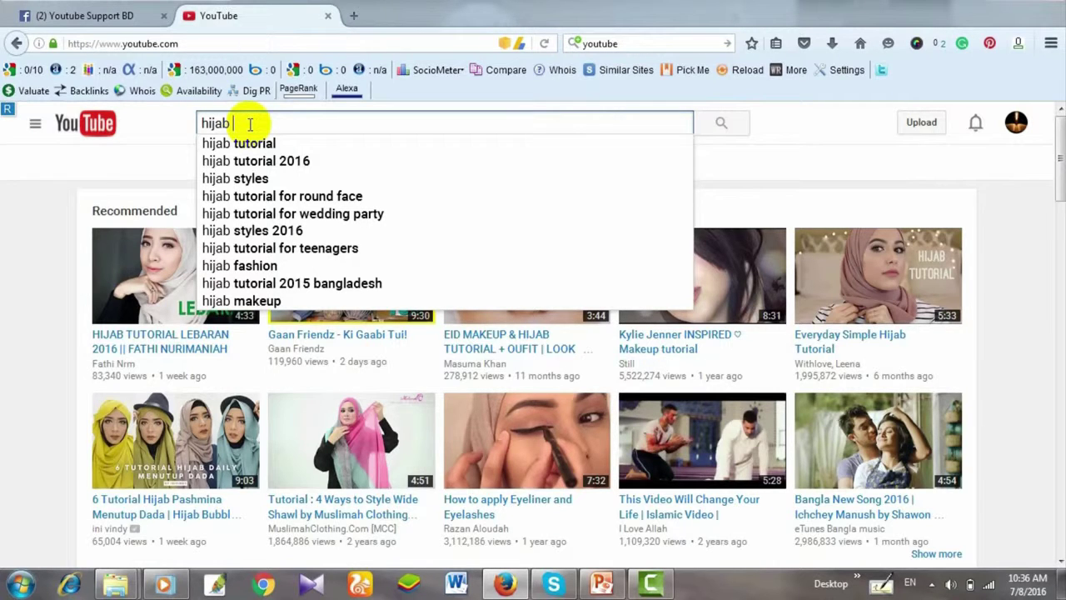
click(261, 145)
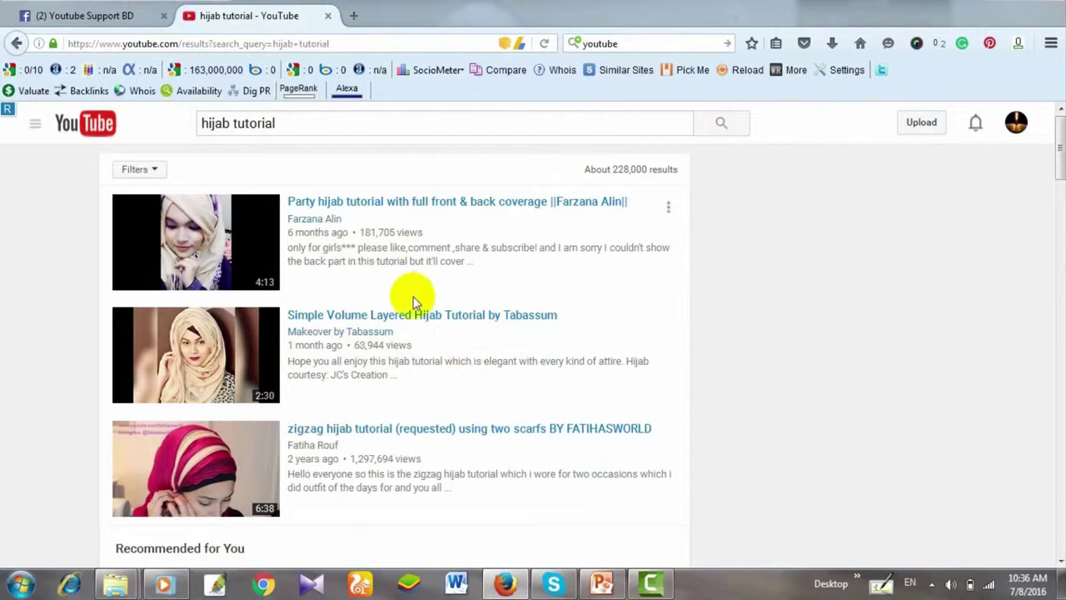
scroll(431, 442, down, 5)
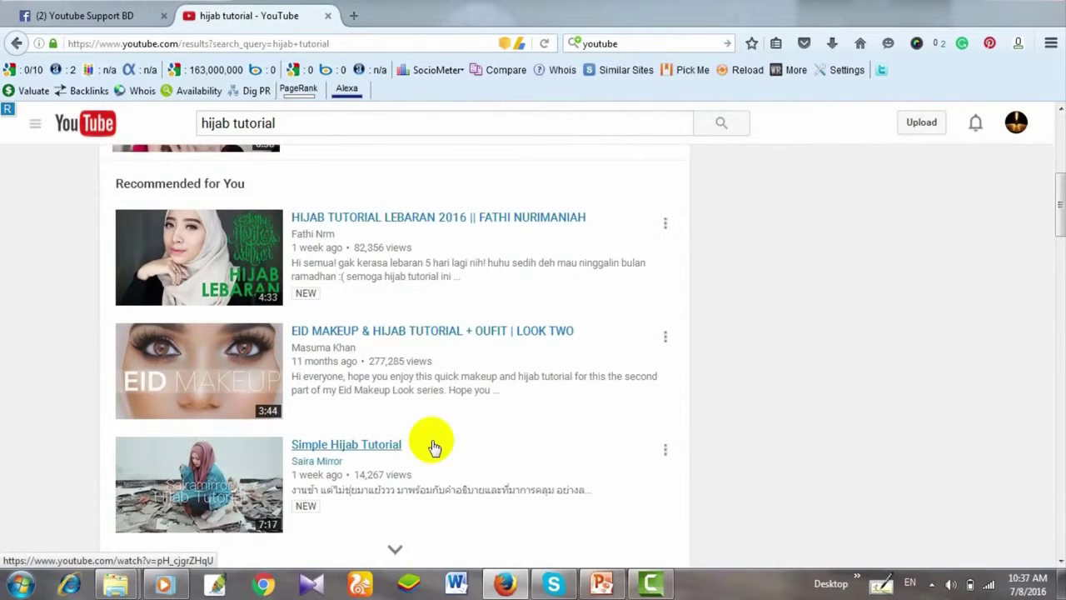
scroll(432, 439, up, 5)
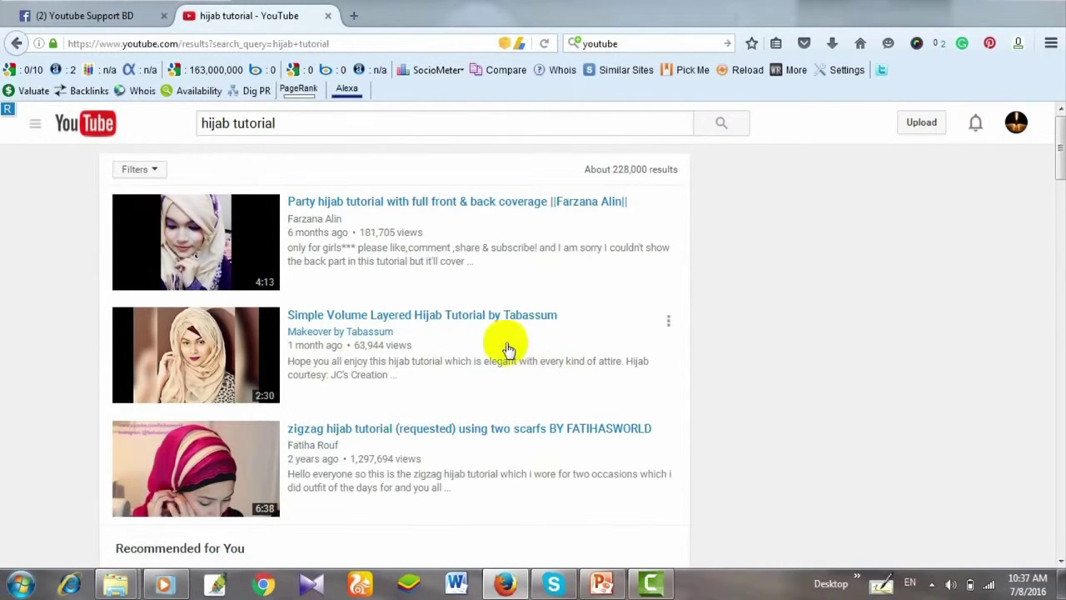
click(155, 173)
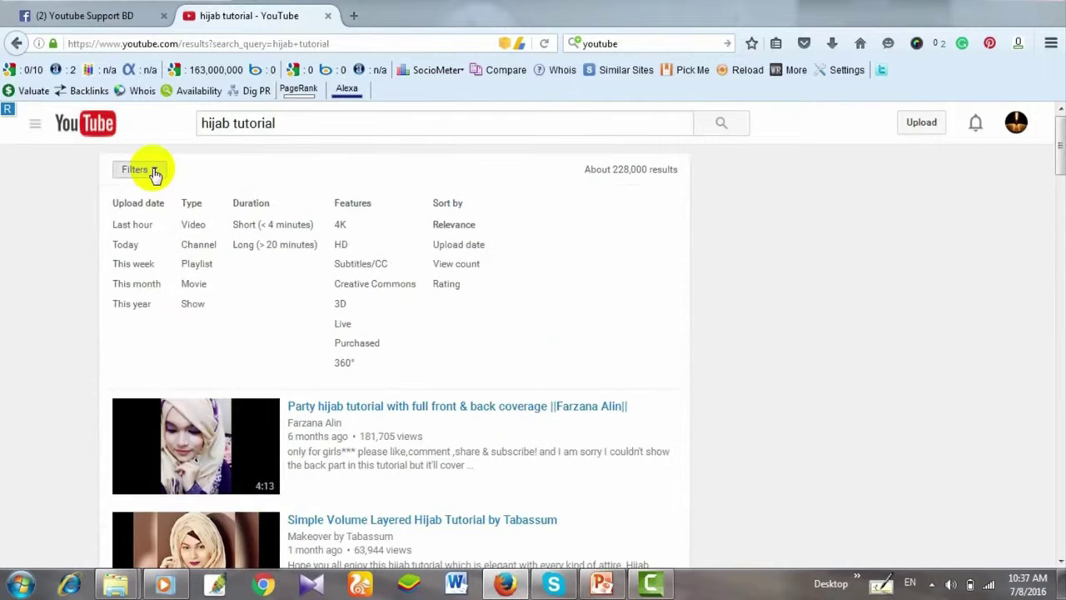
click(375, 284)
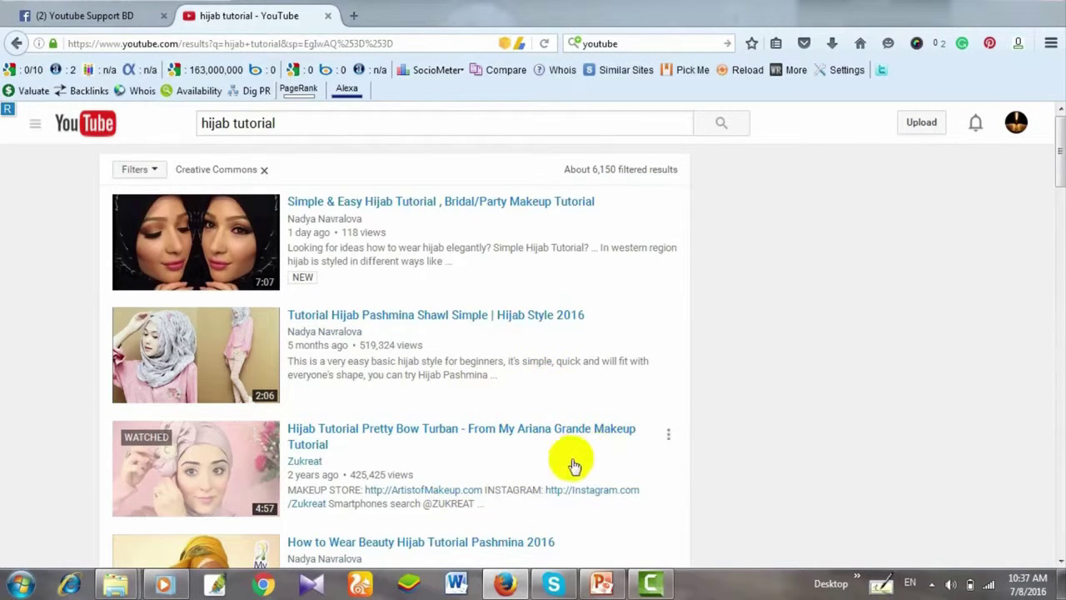
- Open the video "Hijab Tutorial Pretty Bow Turban - From My Ariana Grande Makeup Tutorial" and pause its playback
scroll(541, 449, down, 5)
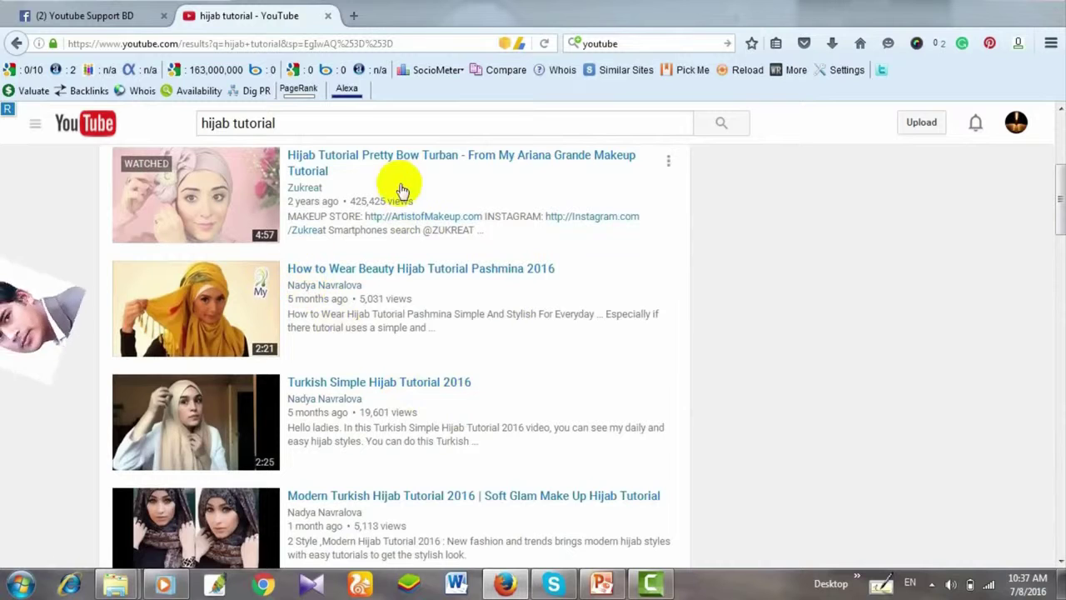
click(372, 161)
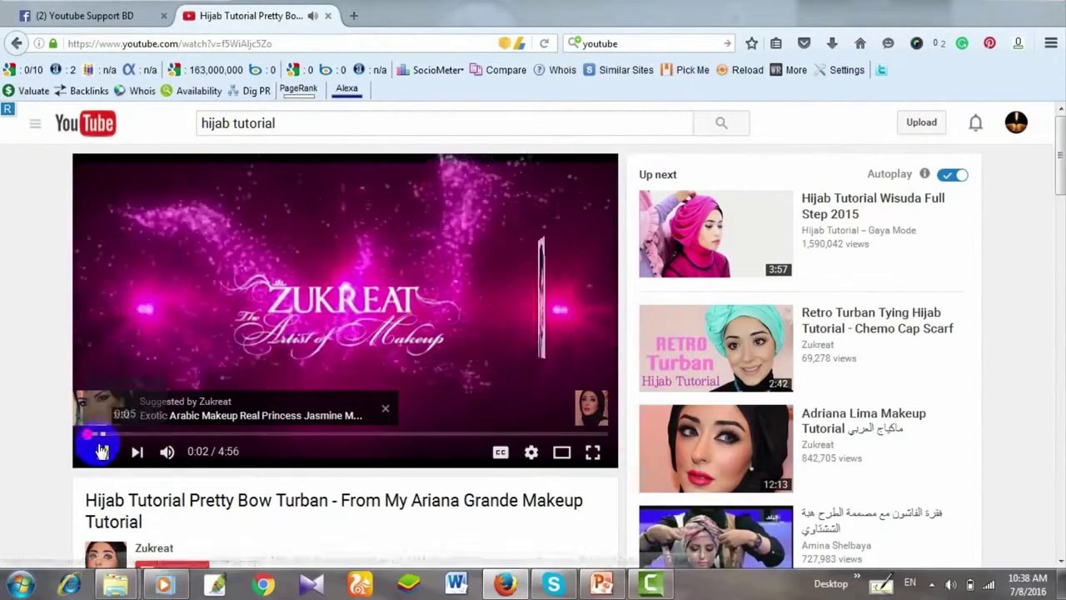
click(102, 449)
- Expand the video's full description and examine its category and license details
scroll(376, 275, down, 3)
scroll(376, 275, down, 2)
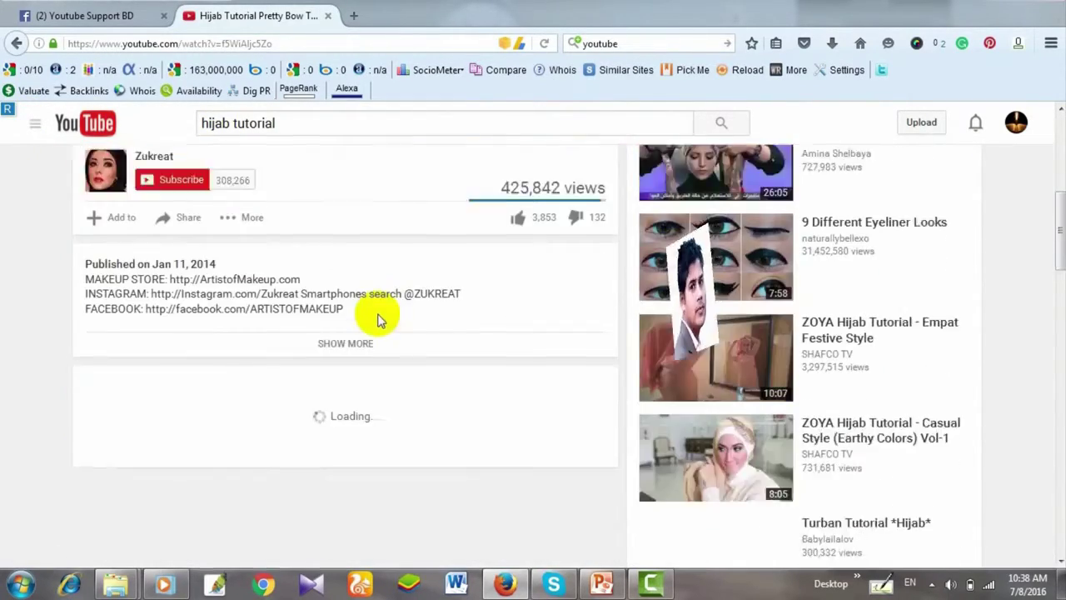
click(348, 280)
scroll(325, 307, down, 7)
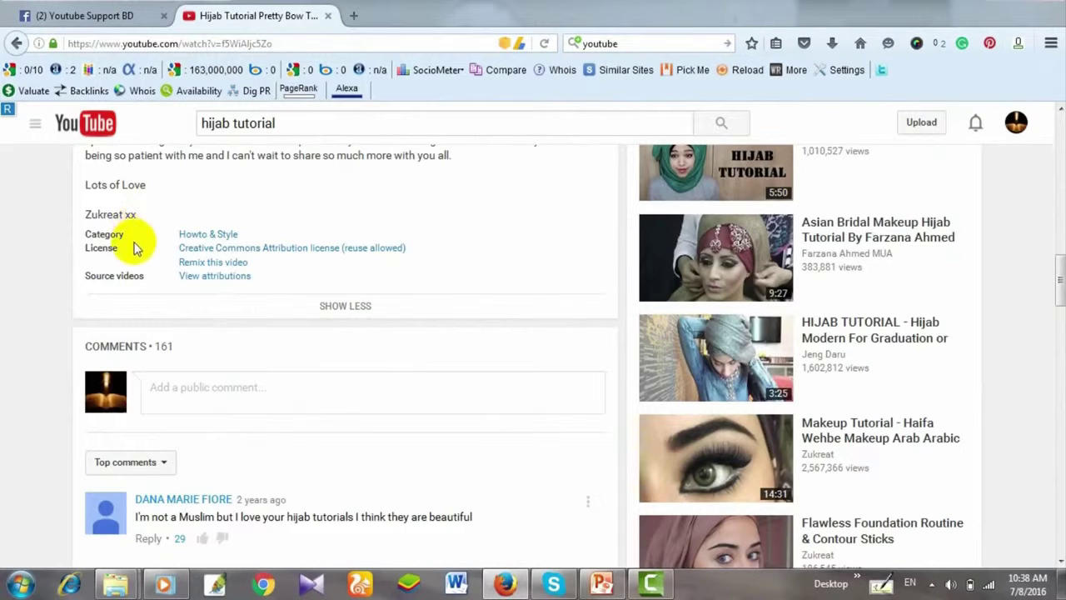
scroll(247, 274, down, 1)
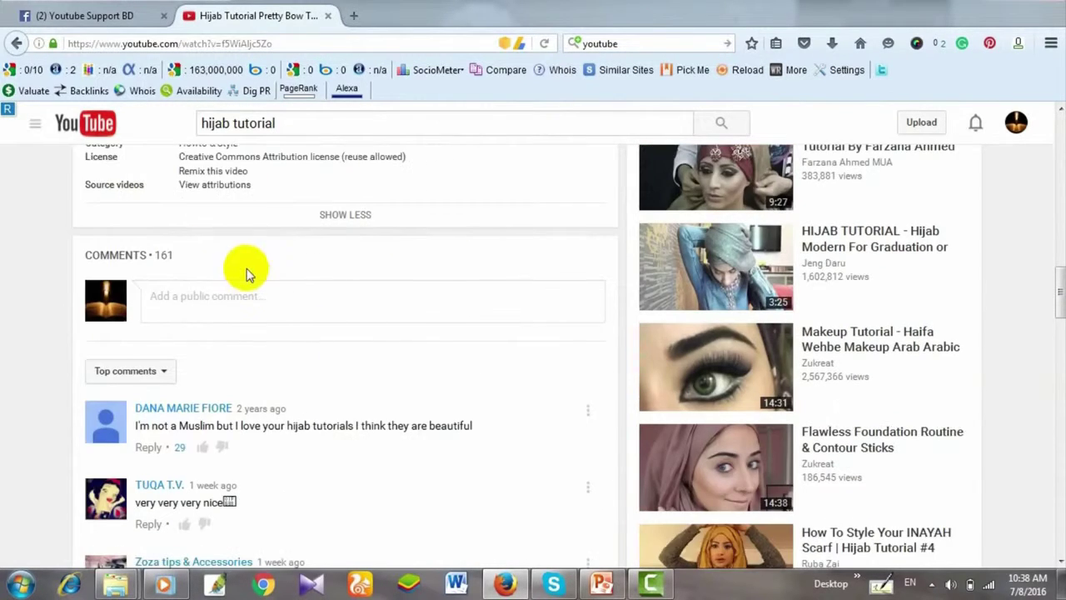
scroll(250, 275, up, 1)
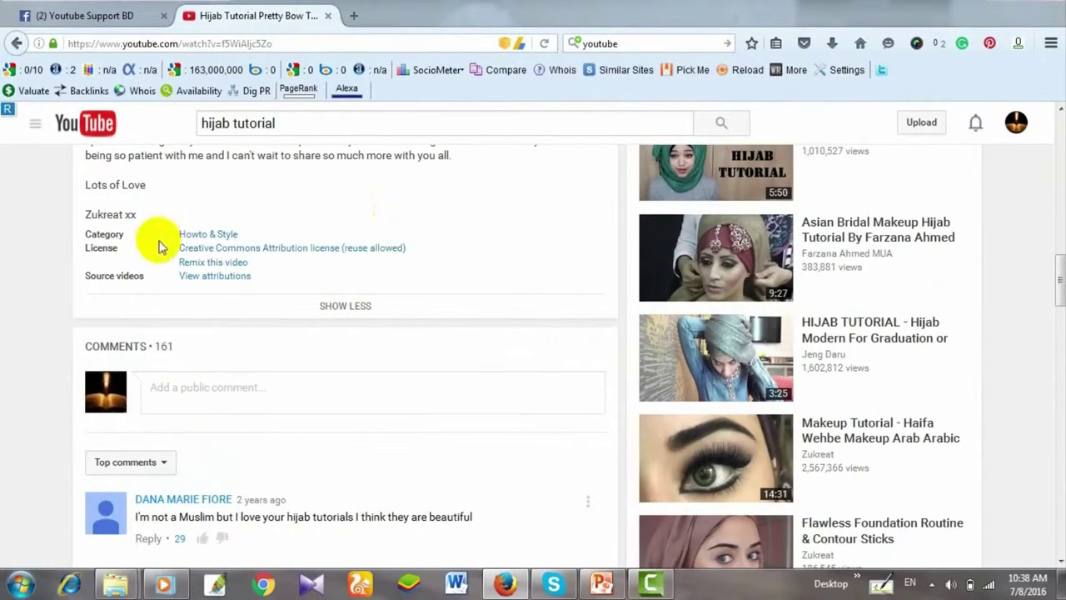
scroll(354, 266, up, 5)
scroll(336, 269, up, 4)
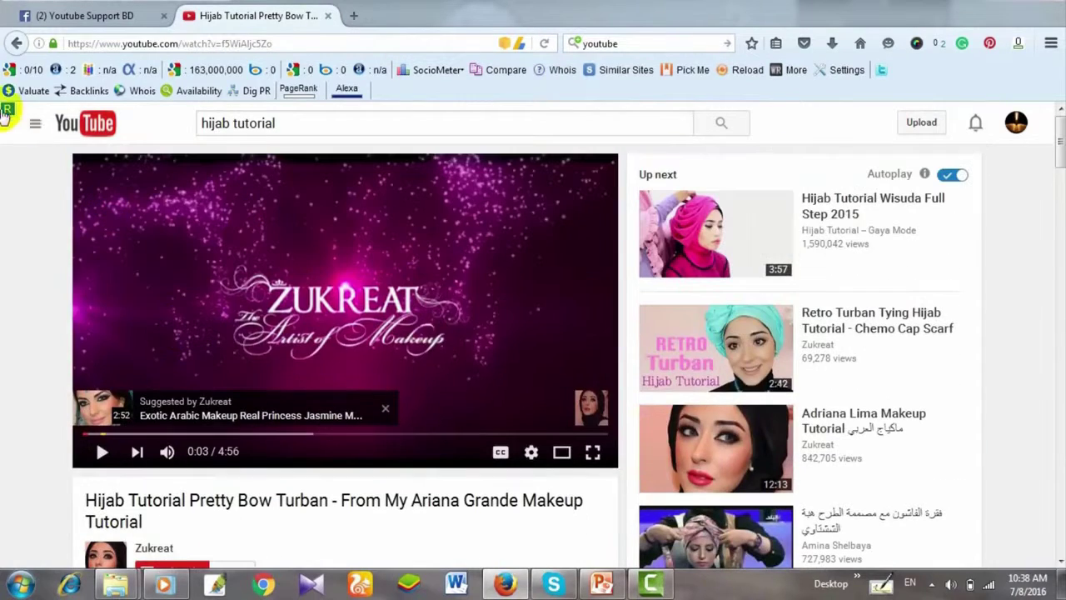
- Return to the Creative Commons search results and look through the list of hijab tutorial videos
click(15, 46)
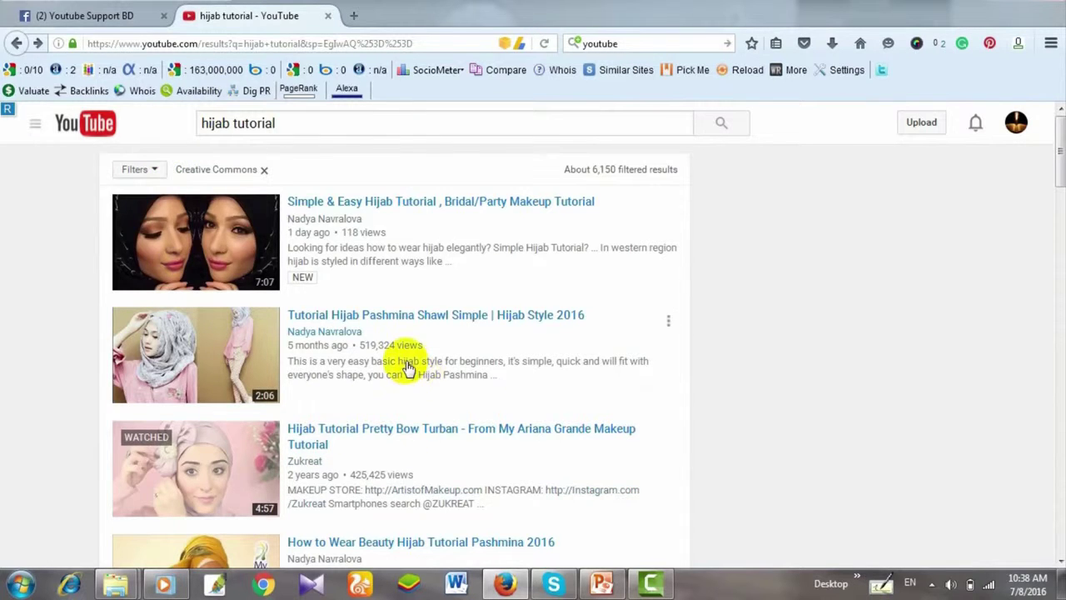
scroll(407, 367, down, 2)
scroll(408, 372, down, 8)
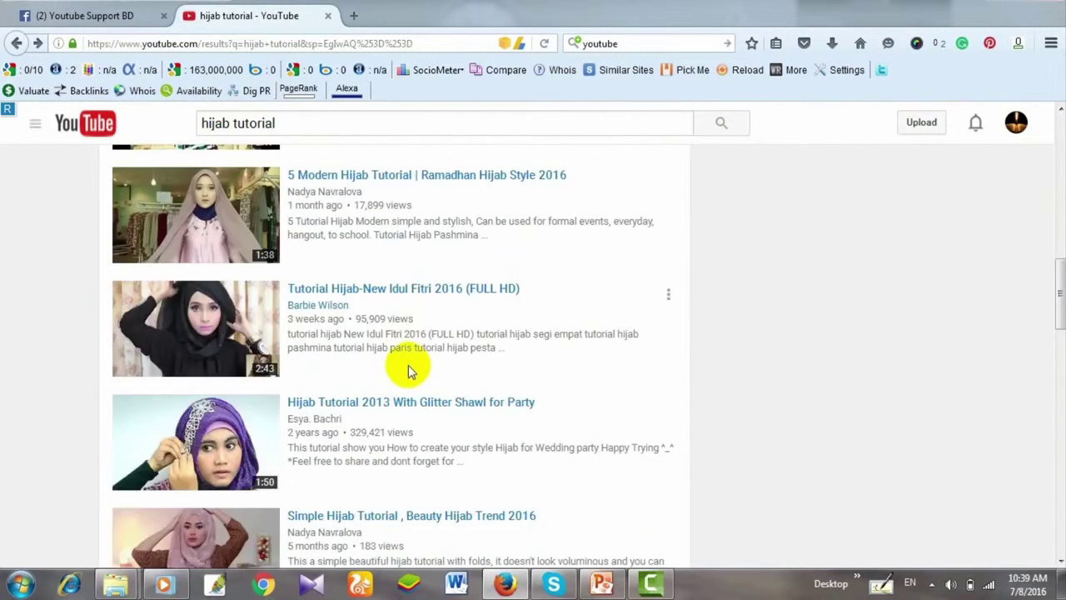
scroll(408, 377, down, 4)
scroll(408, 379, down, 4)
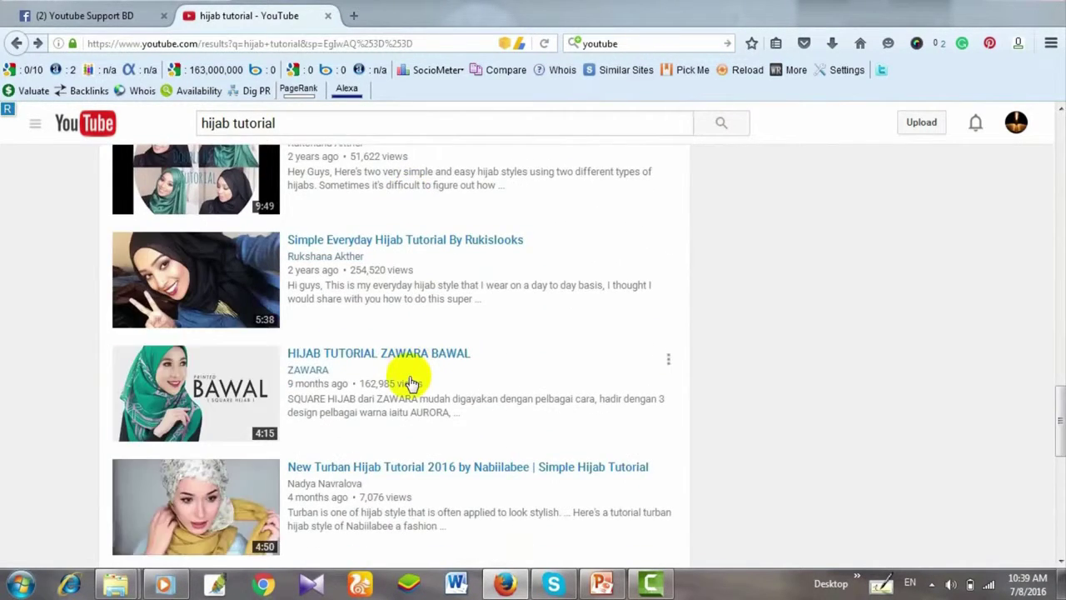
scroll(410, 383, down, 1)
scroll(409, 383, down, 3)
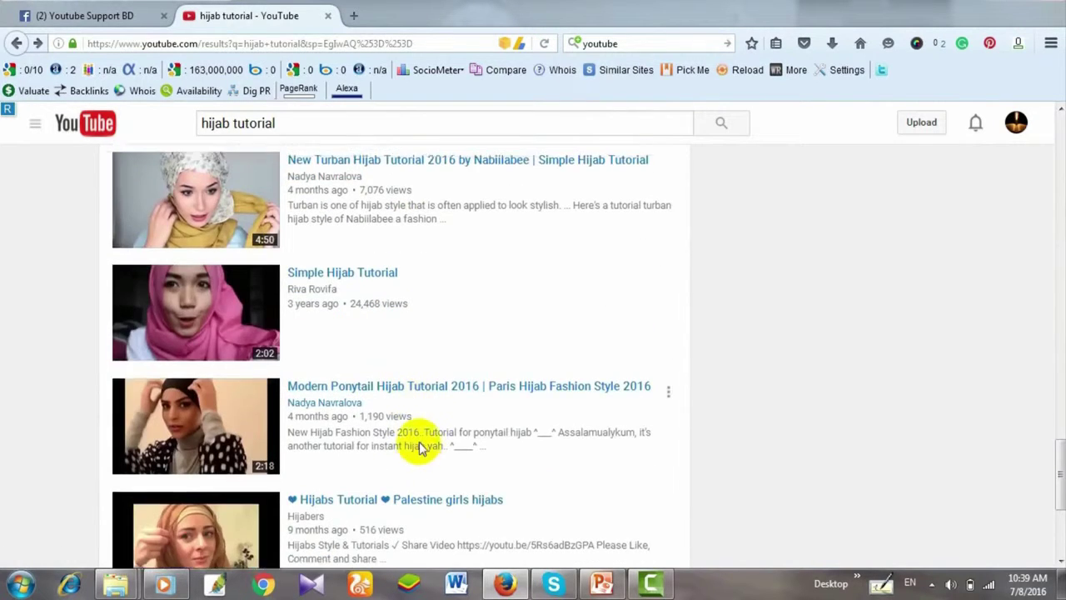
- Go back to the Pretty Bow Turban video page and look over its details
click(416, 383)
scroll(414, 360, down, 3)
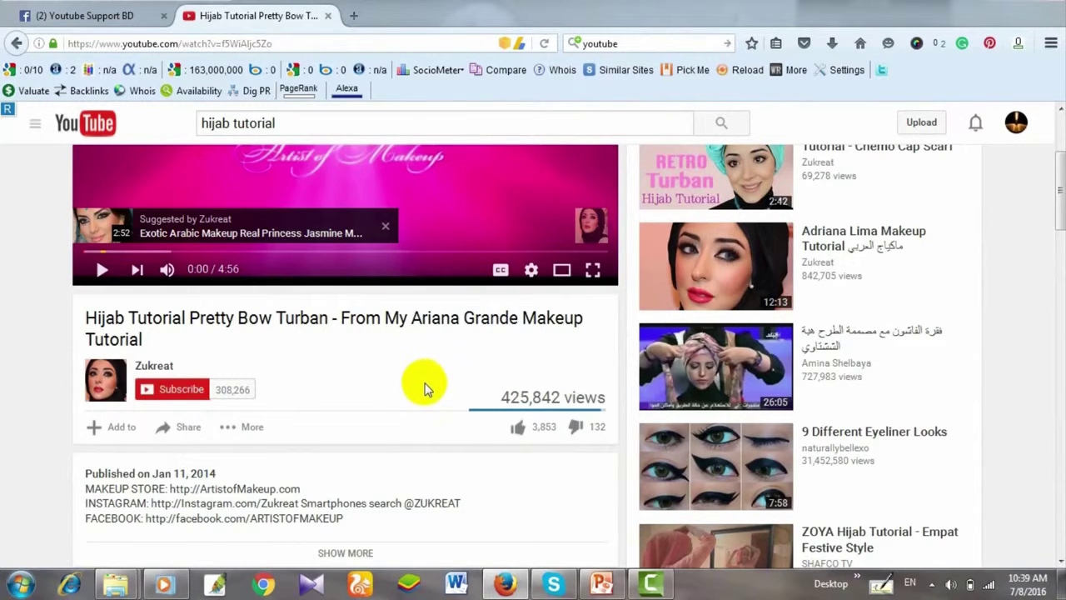
scroll(425, 389, up, 3)
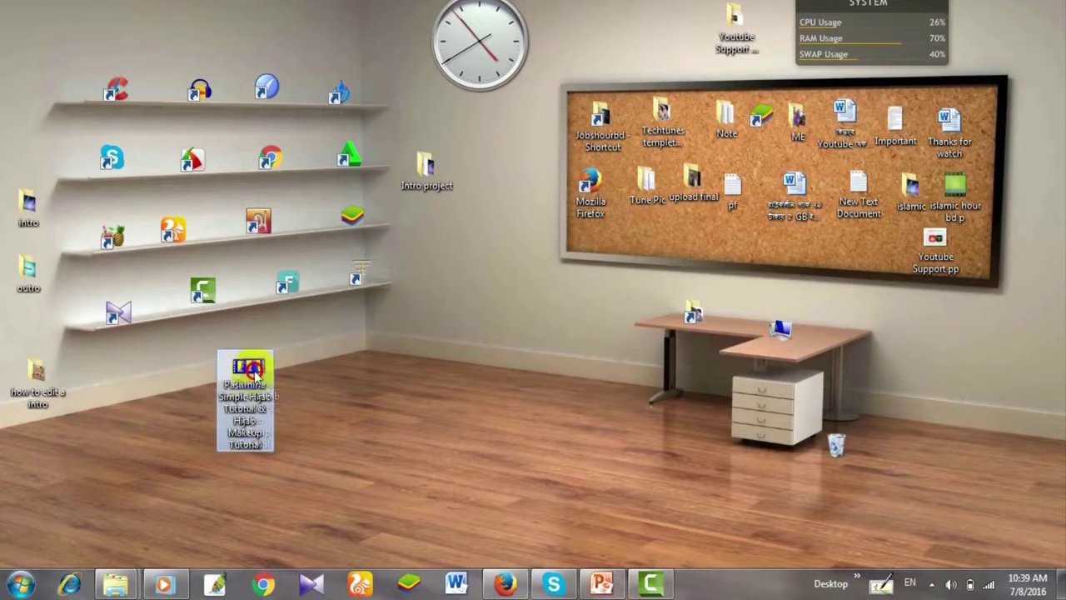
- Switch to Camtasia Studio and place the Pashmina Simple Hijab Tutorial clip on Track 2 at the start of the timeline
drag(242, 377, 209, 136)
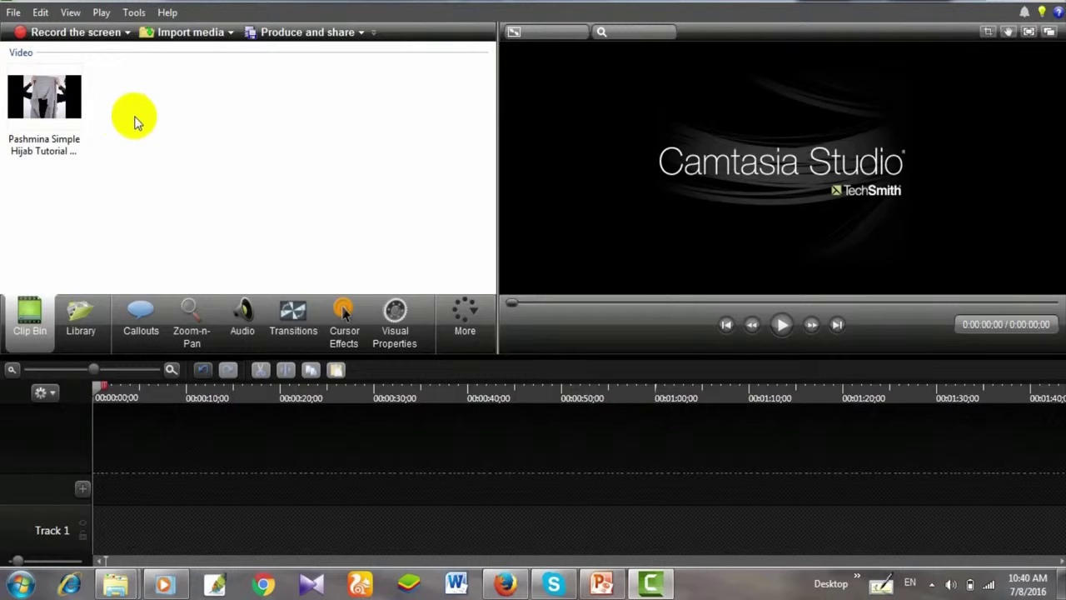
click(43, 90)
drag(43, 90, 165, 493)
click(187, 494)
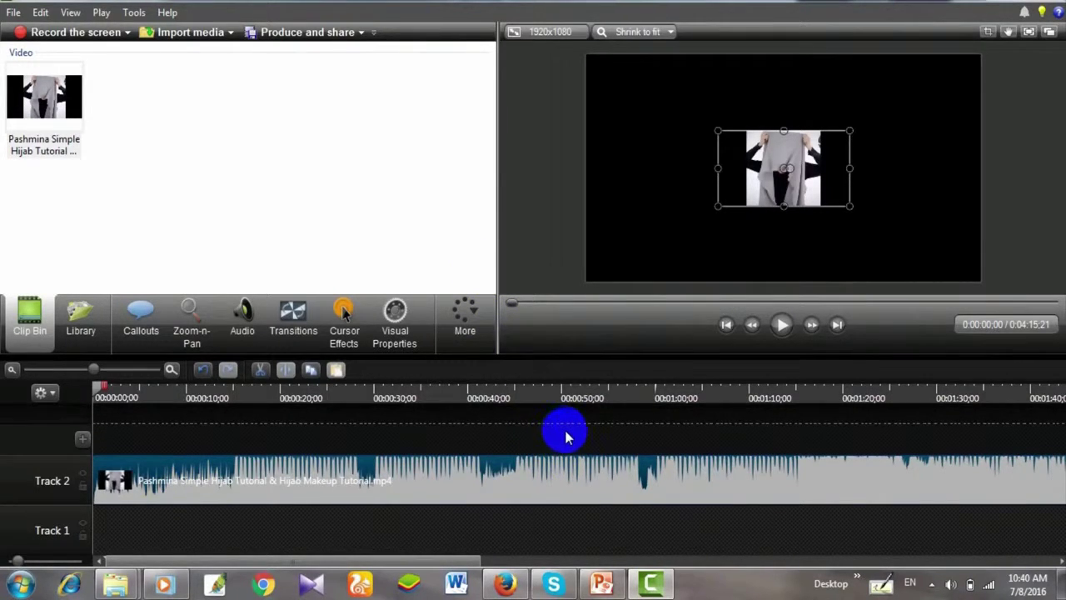
- Review the editing checklist slide in PowerPoint and return to the Camtasia Studio project
click(602, 583)
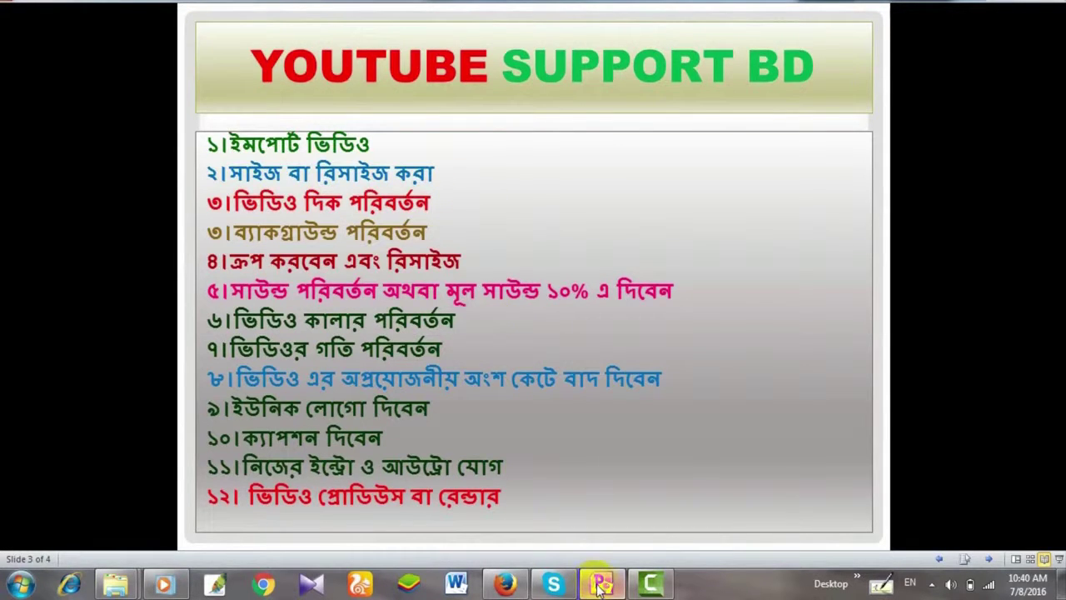
click(651, 585)
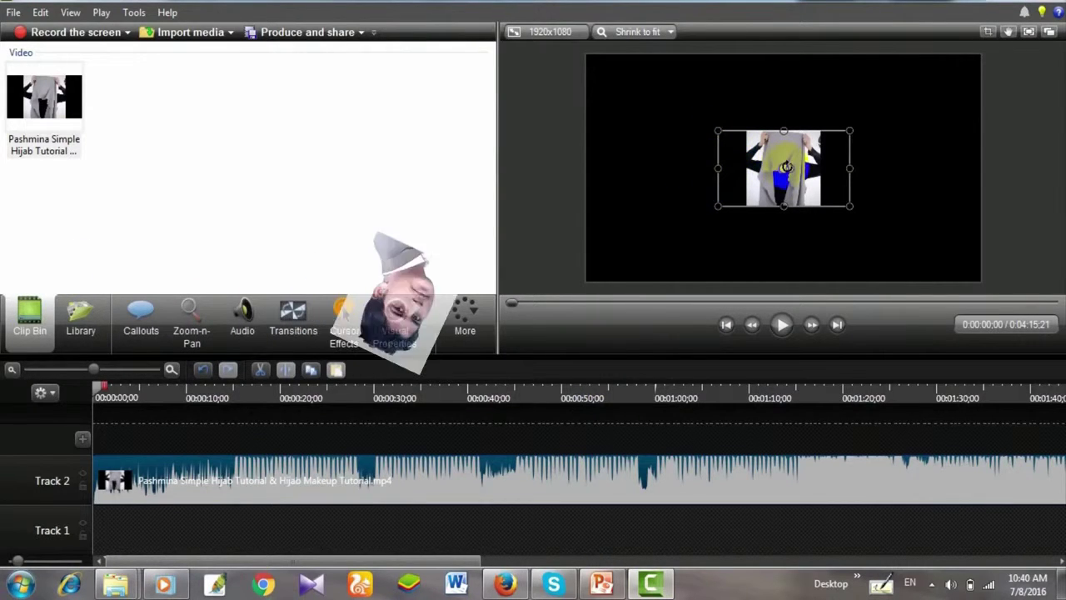
- Stretch the hijab clip to fill the whole canvas and accept the 1080p HD (1920x1080) editing dimensions
click(699, 165)
drag(721, 171, 585, 172)
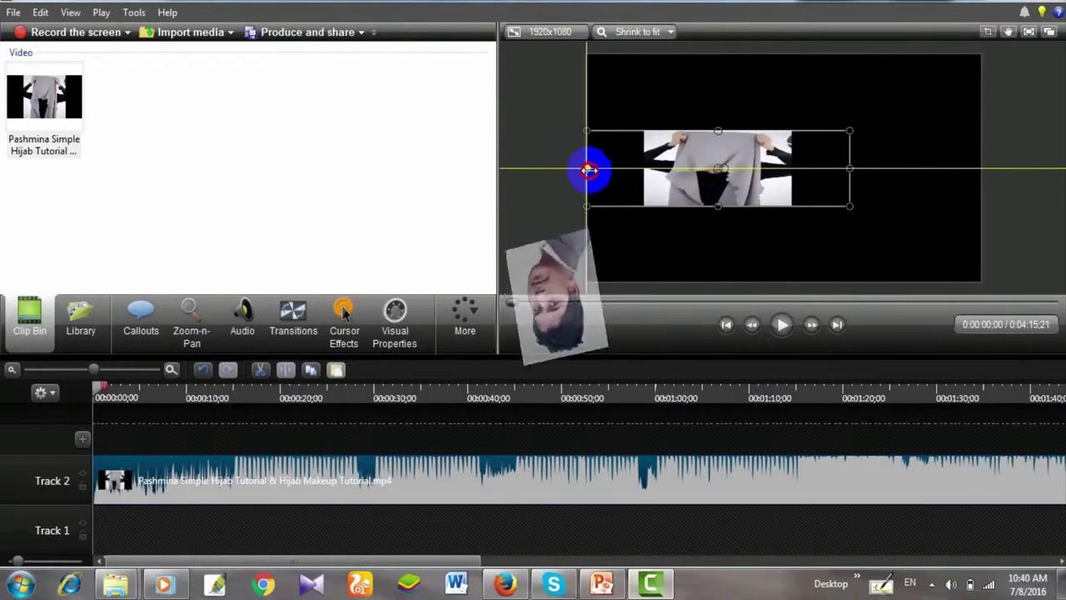
drag(848, 168, 981, 168)
drag(791, 130, 775, 53)
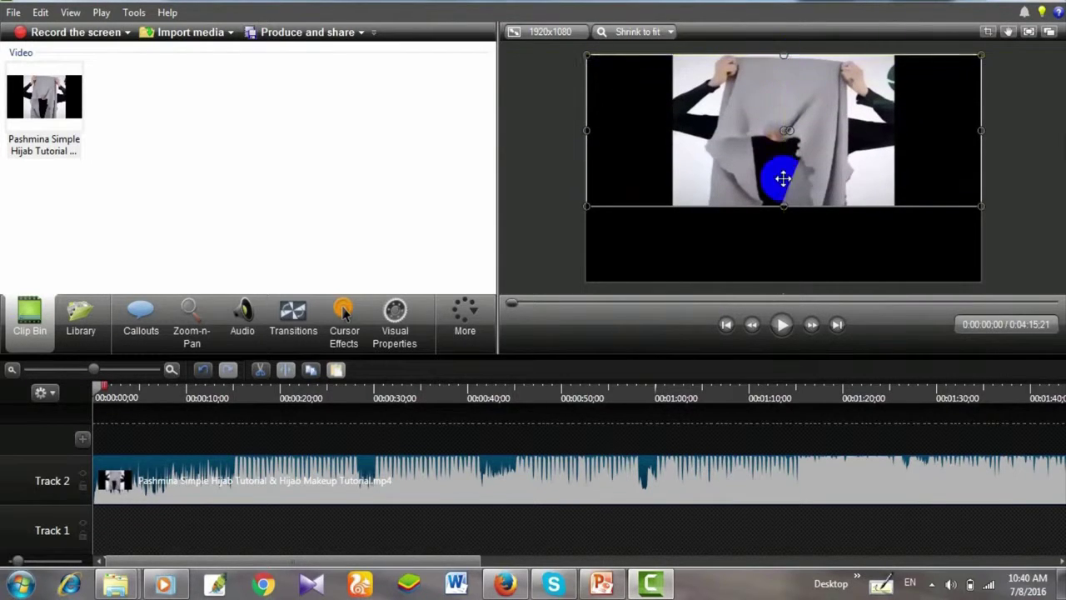
drag(783, 205, 781, 282)
click(599, 152)
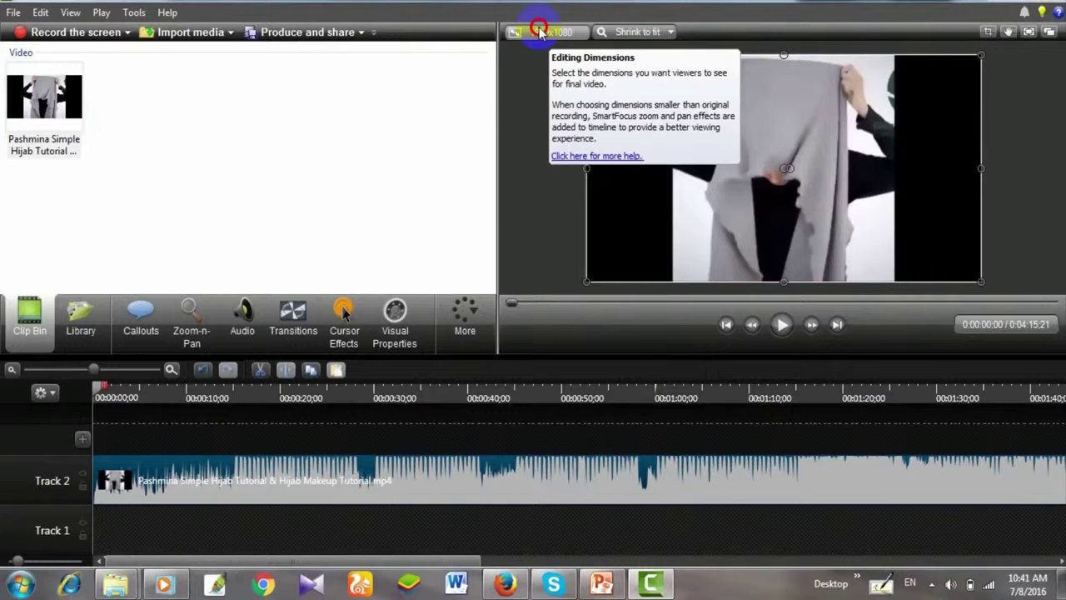
click(540, 31)
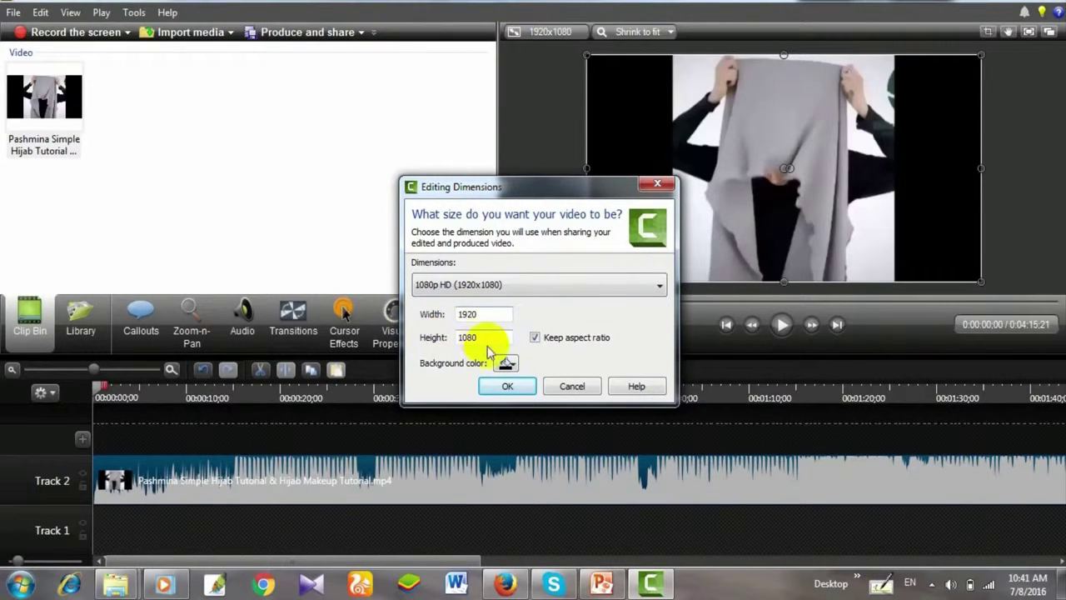
click(506, 385)
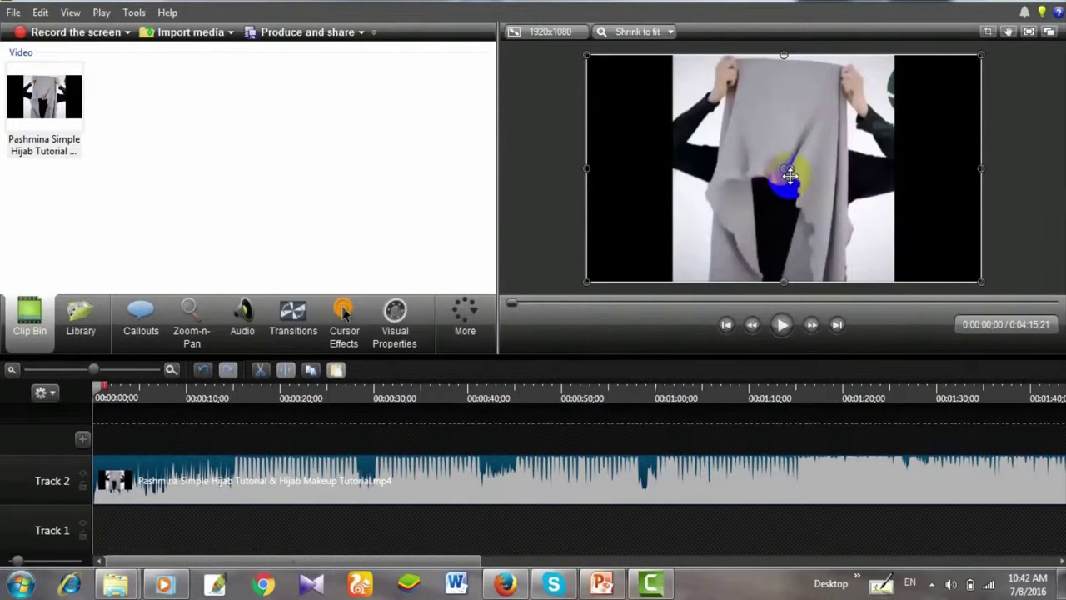
- Consult the checklist slide, then mirror the clip horizontally at about 12 seconds and stretch it back across the full canvas
click(600, 583)
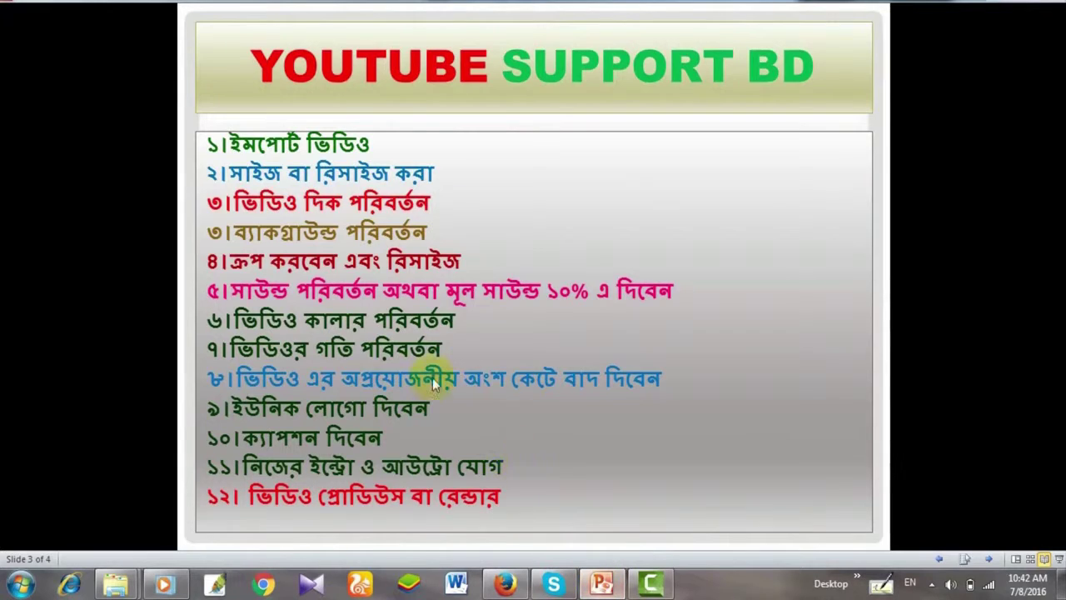
click(603, 585)
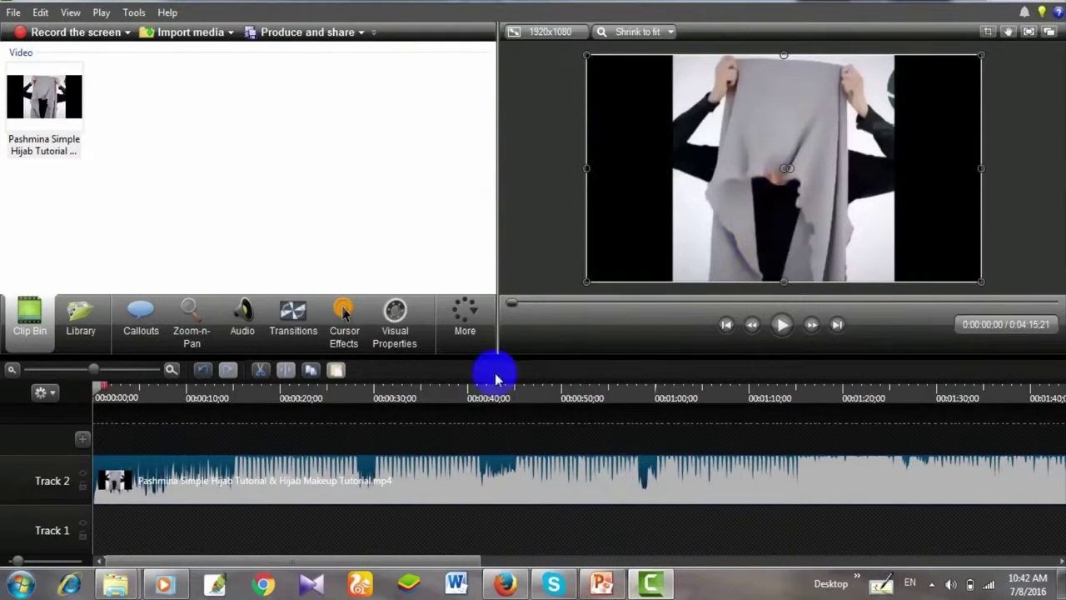
drag(98, 386, 210, 388)
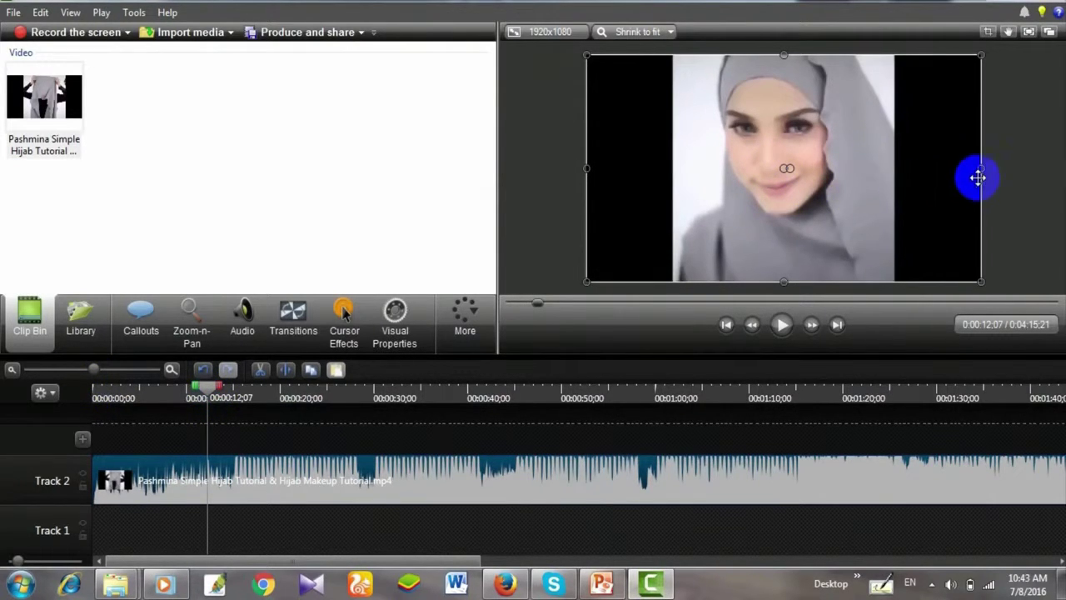
drag(982, 169, 685, 163)
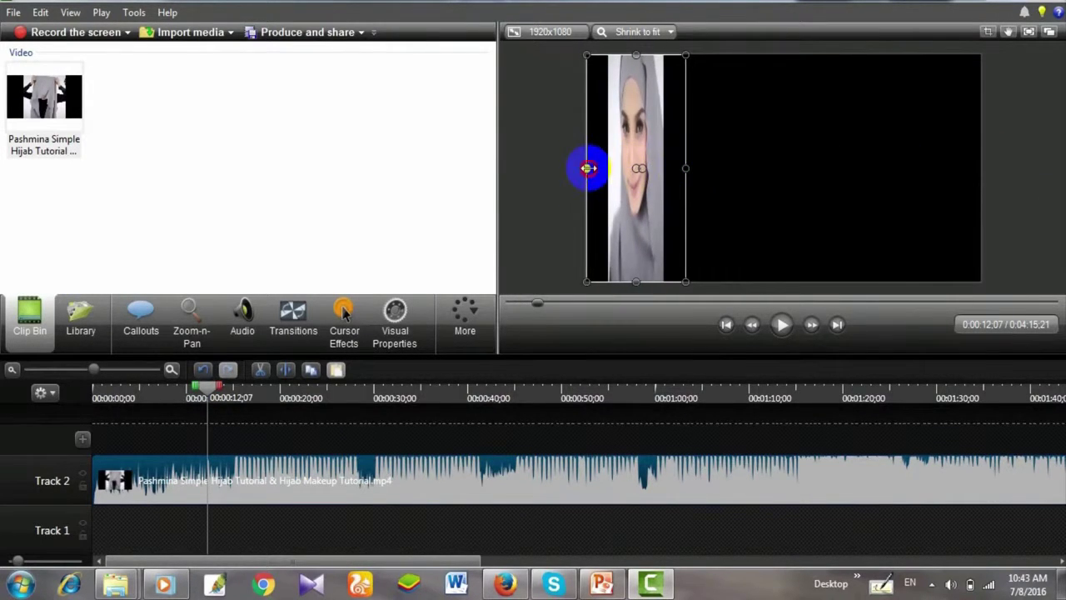
drag(589, 168, 981, 184)
click(691, 175)
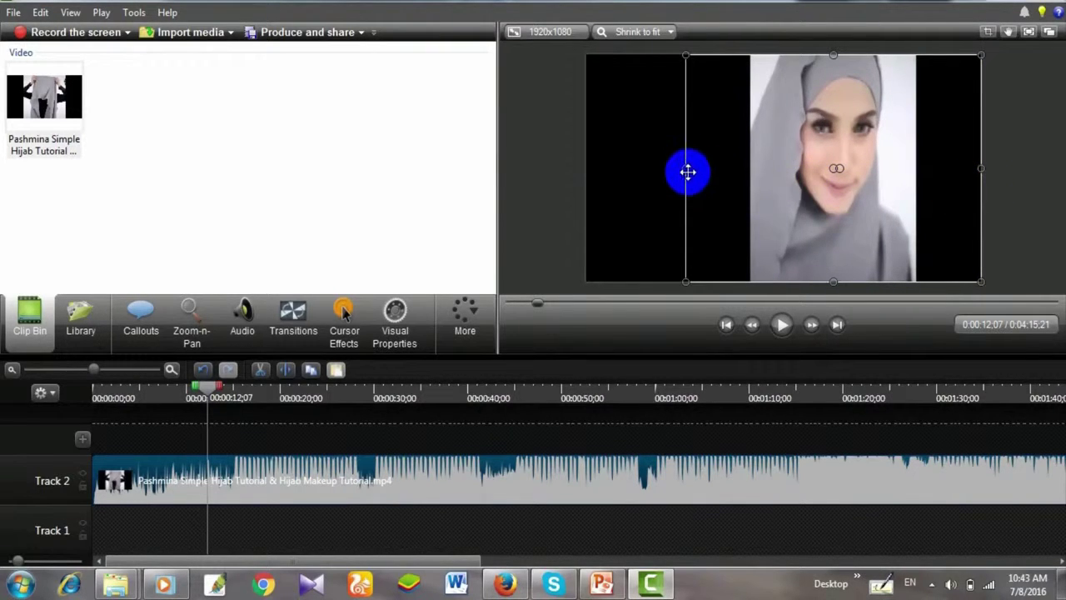
drag(687, 173, 587, 183)
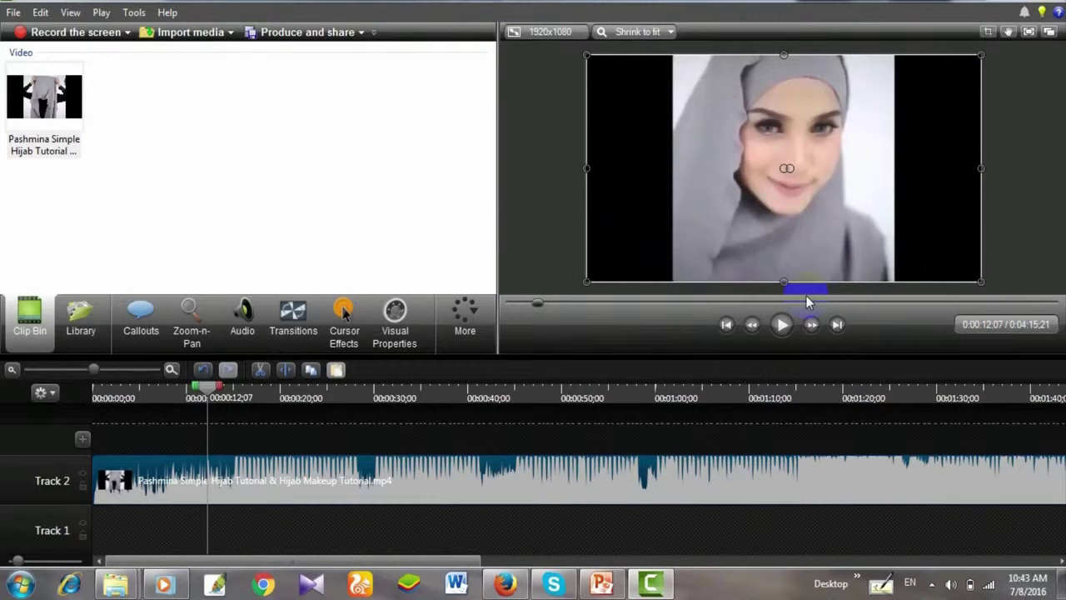
click(811, 270)
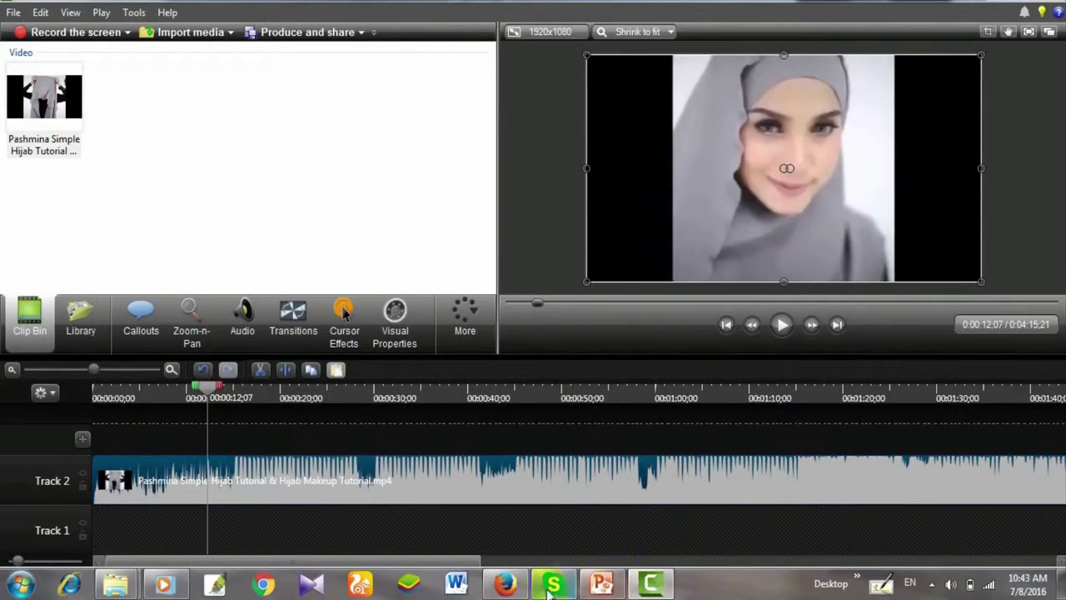
- Review the editing checklist slide in PowerPoint again and switch back to the Camtasia Studio project
mouse_move(612, 588)
click(570, 557)
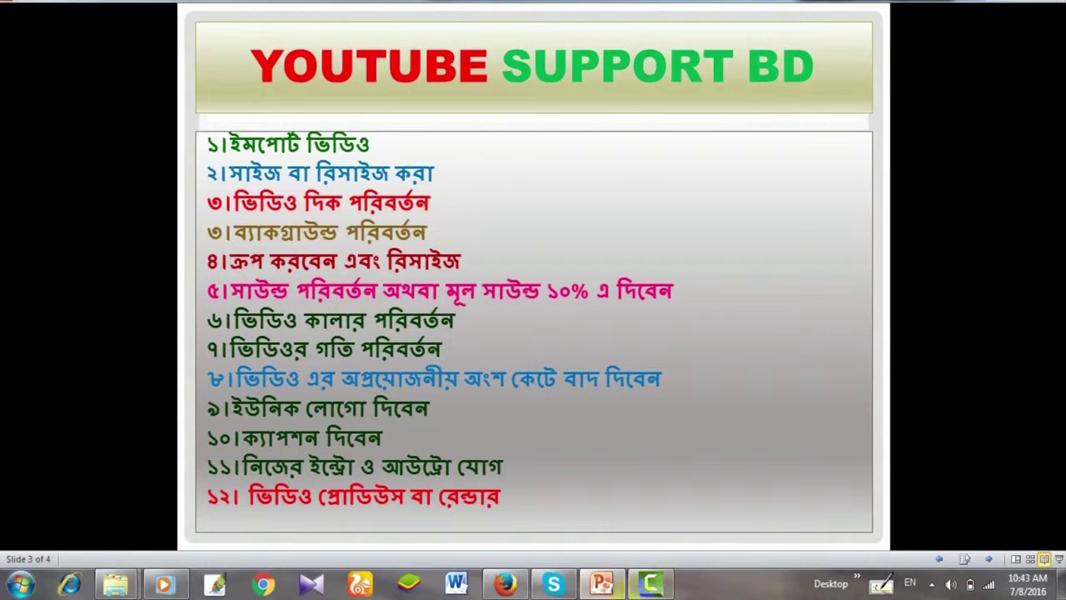
click(651, 583)
click(651, 583)
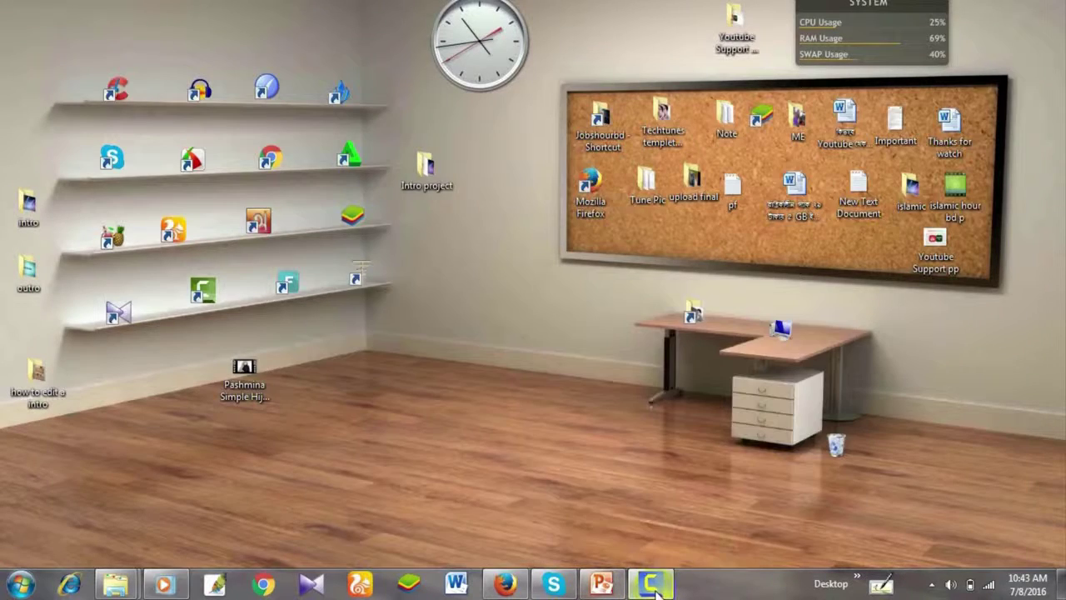
click(651, 583)
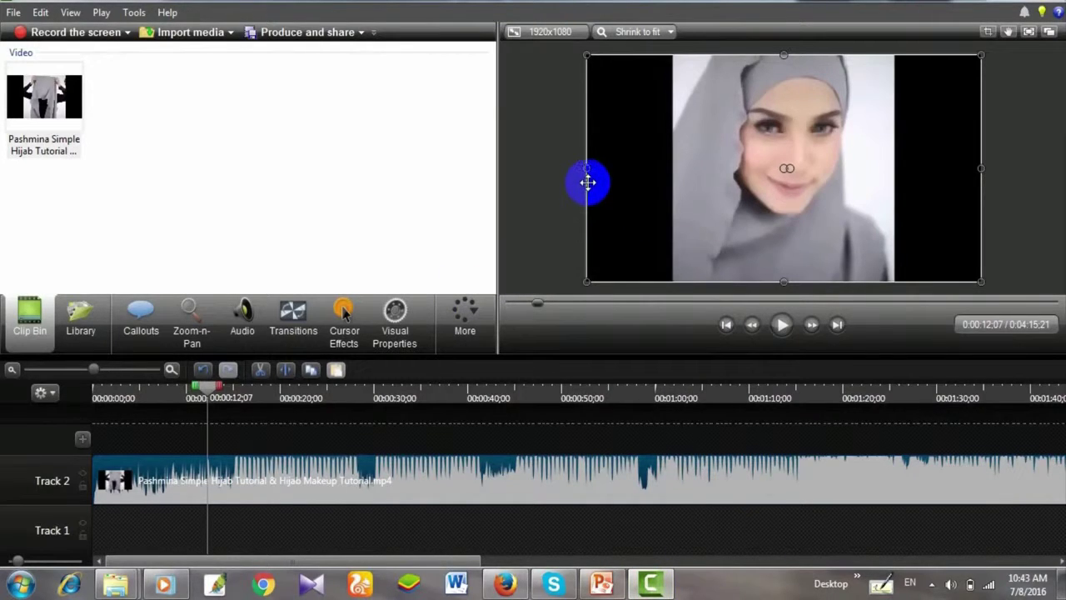
- Narrow the clip slightly from both sides to expose strips of the canvas background beside it
drag(588, 169, 613, 174)
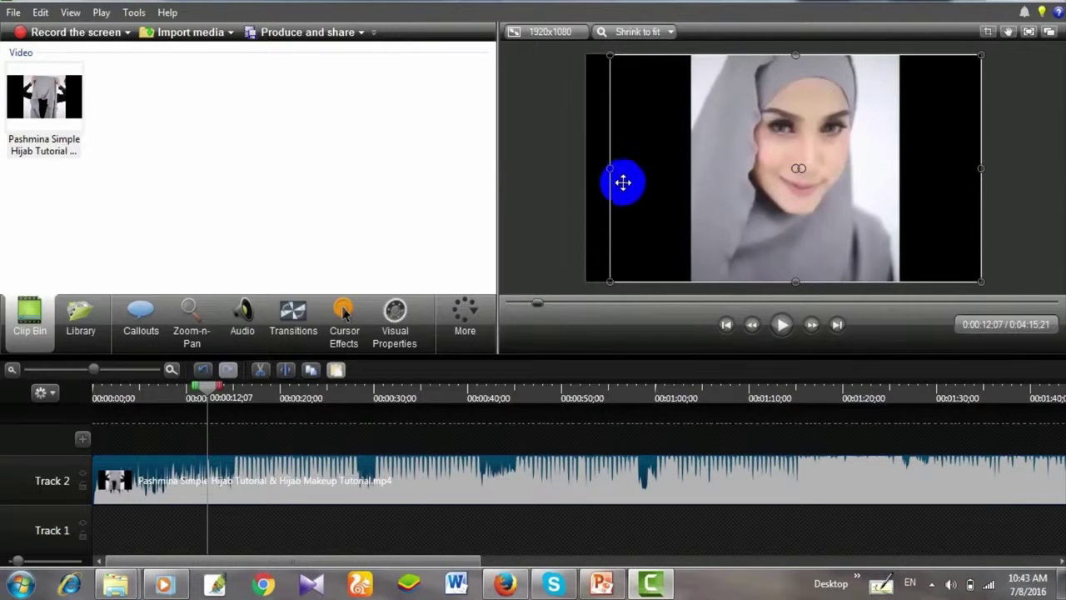
drag(981, 169, 943, 173)
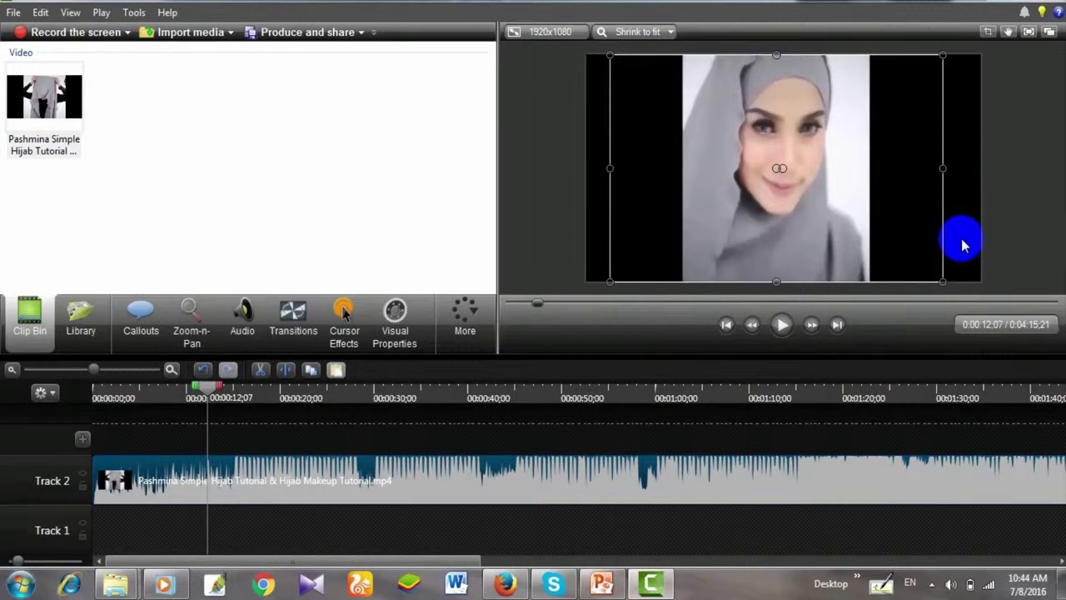
click(584, 213)
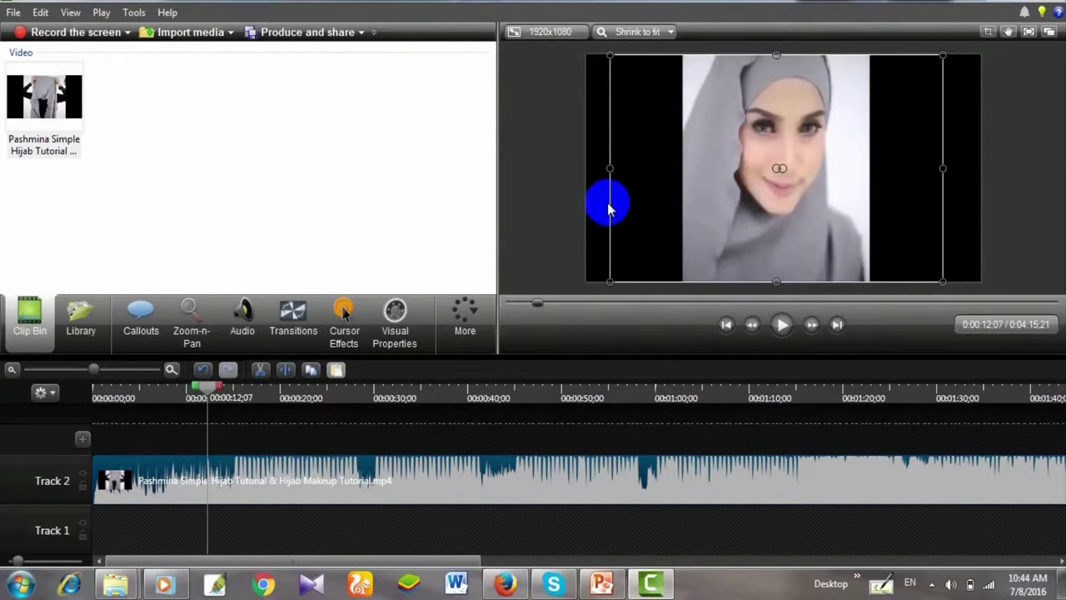
- Set the project's background color to red in the editing dimensions, keeping 1080p HD (1920x1080)
click(563, 33)
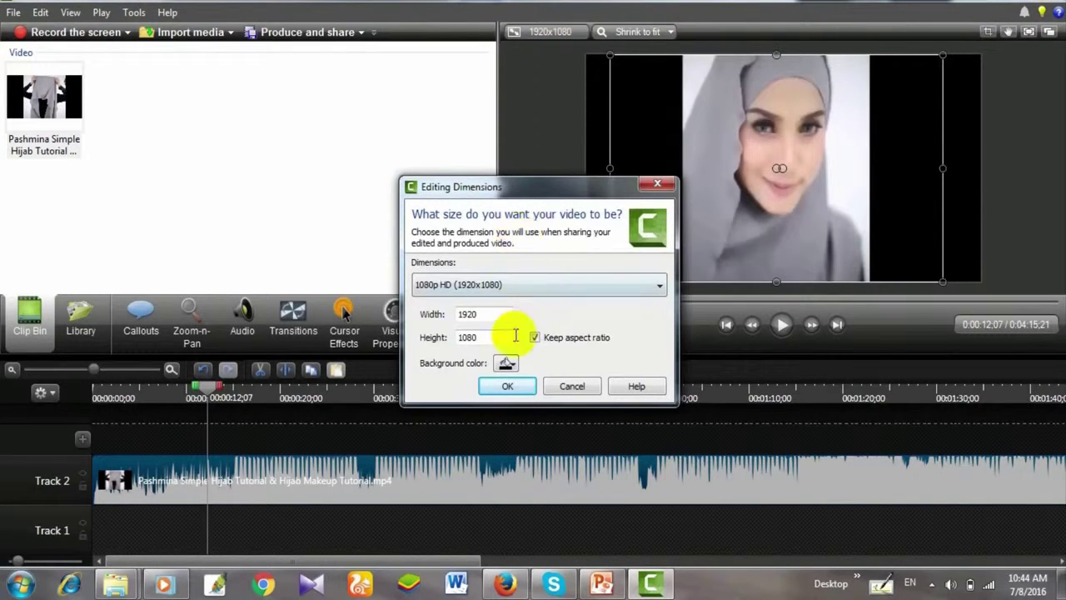
click(508, 364)
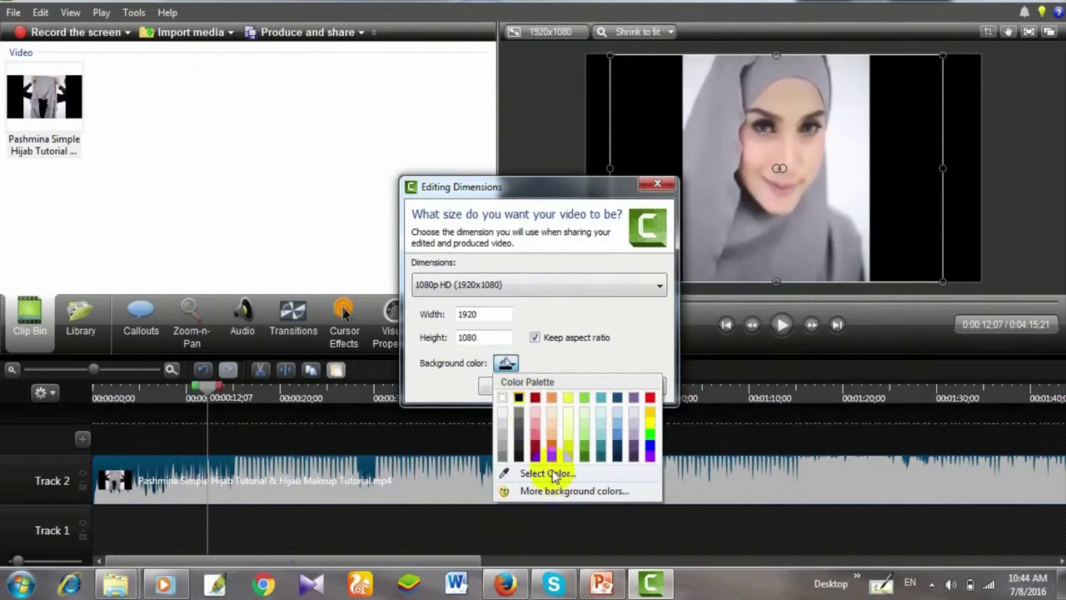
click(650, 400)
click(508, 365)
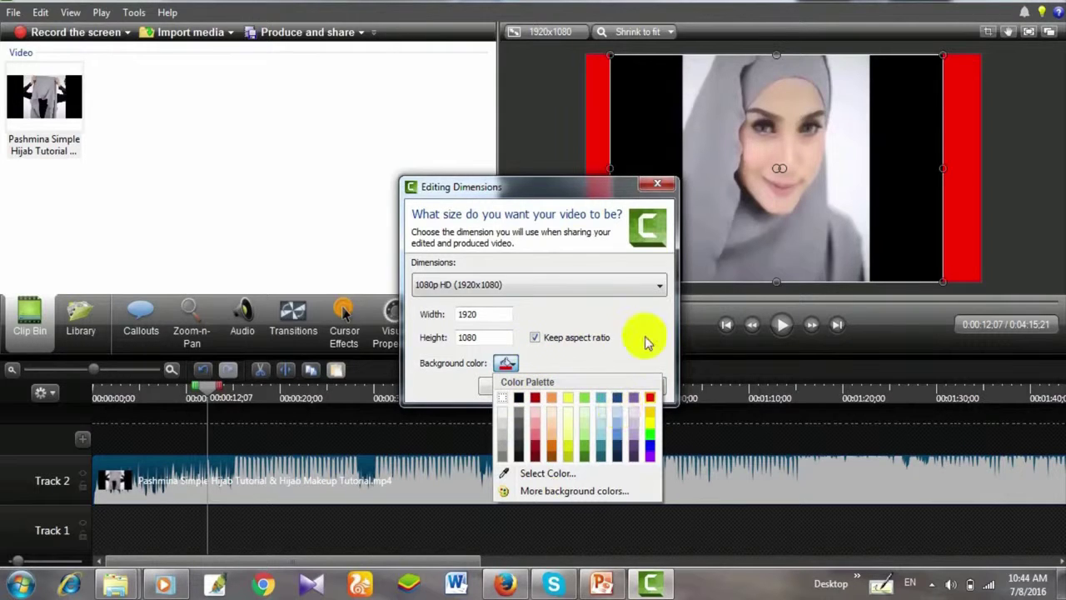
click(534, 129)
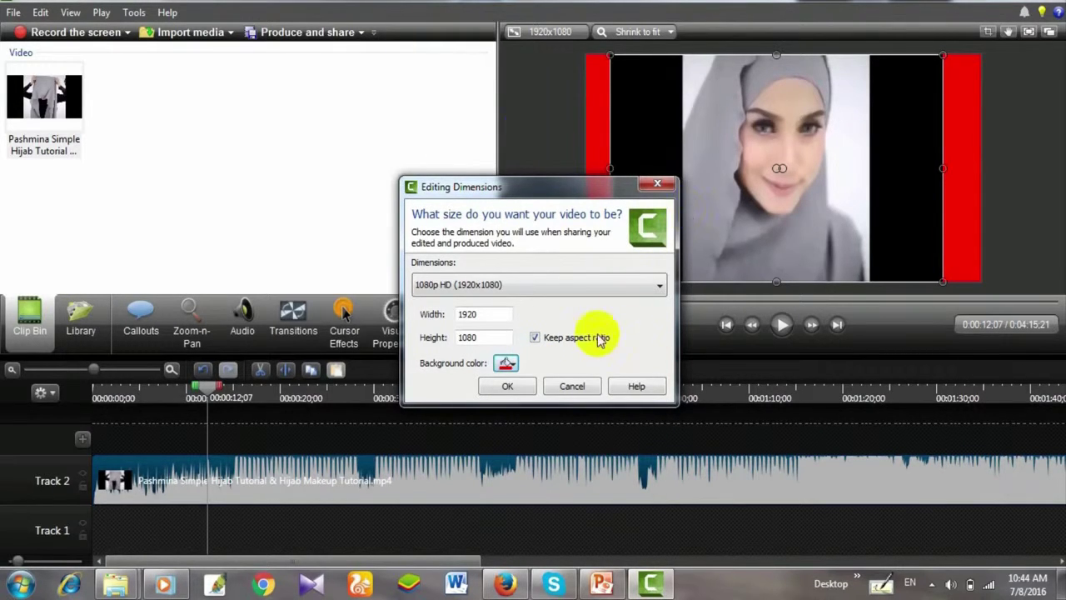
click(507, 385)
- Widen the clip on both sides so it covers the full canvas width over the red background
drag(615, 180, 588, 168)
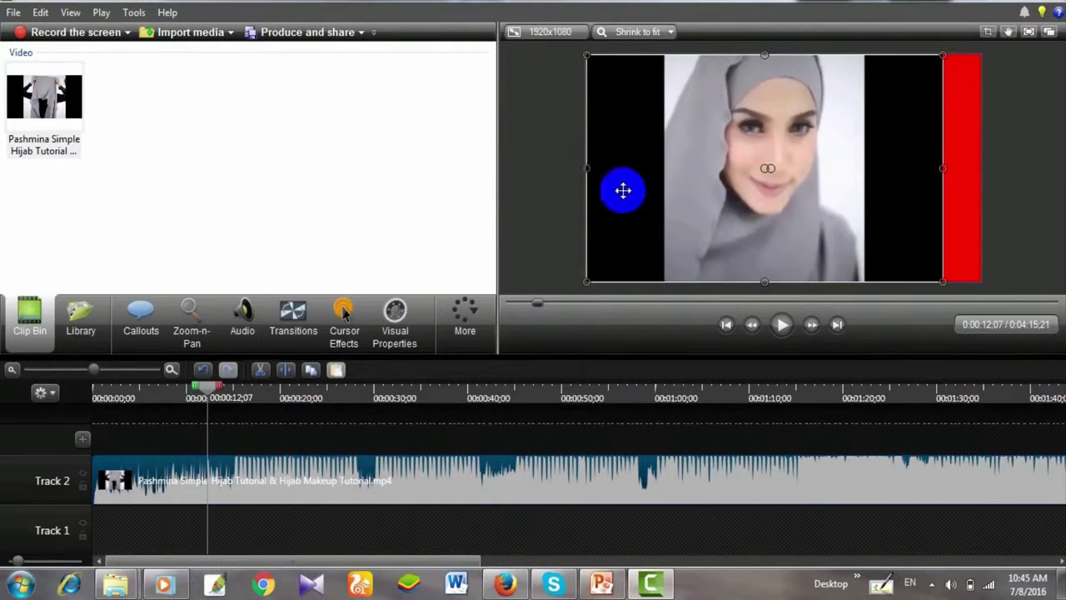
drag(943, 168, 975, 169)
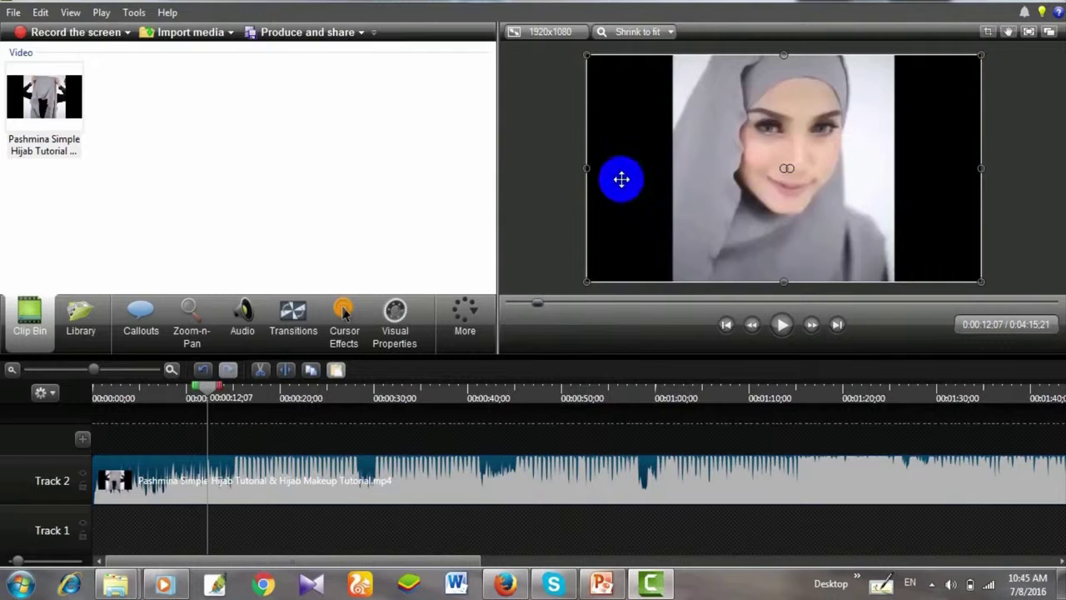
mouse_move(587, 168)
mouse_down()
mouse_move(598, 171)
mouse_move(586, 171)
mouse_up()
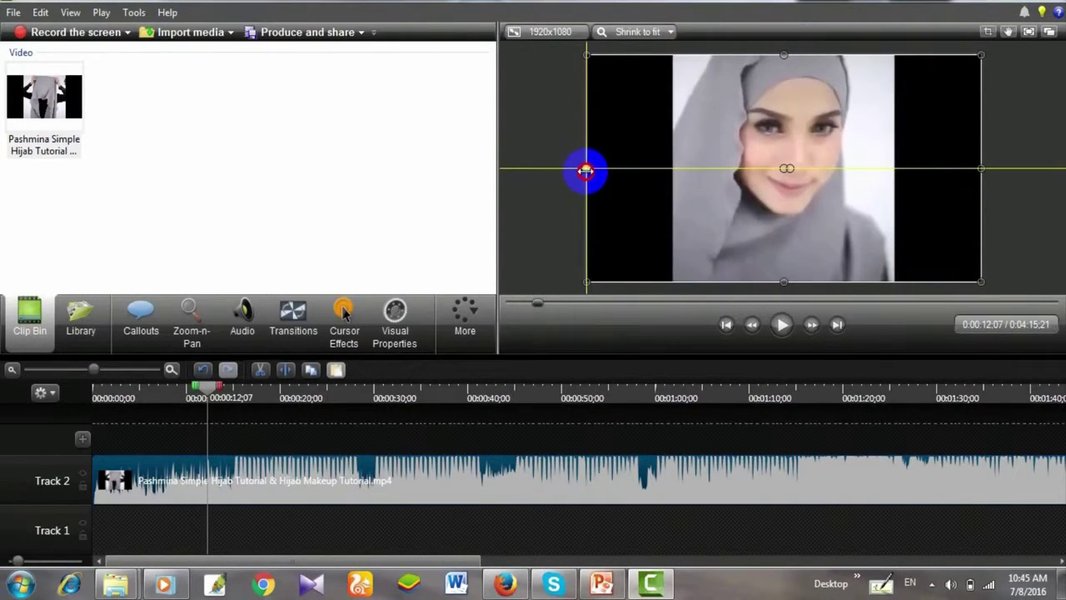
mouse_move(979, 169)
mouse_down()
mouse_move(956, 173)
mouse_move(979, 172)
mouse_up()
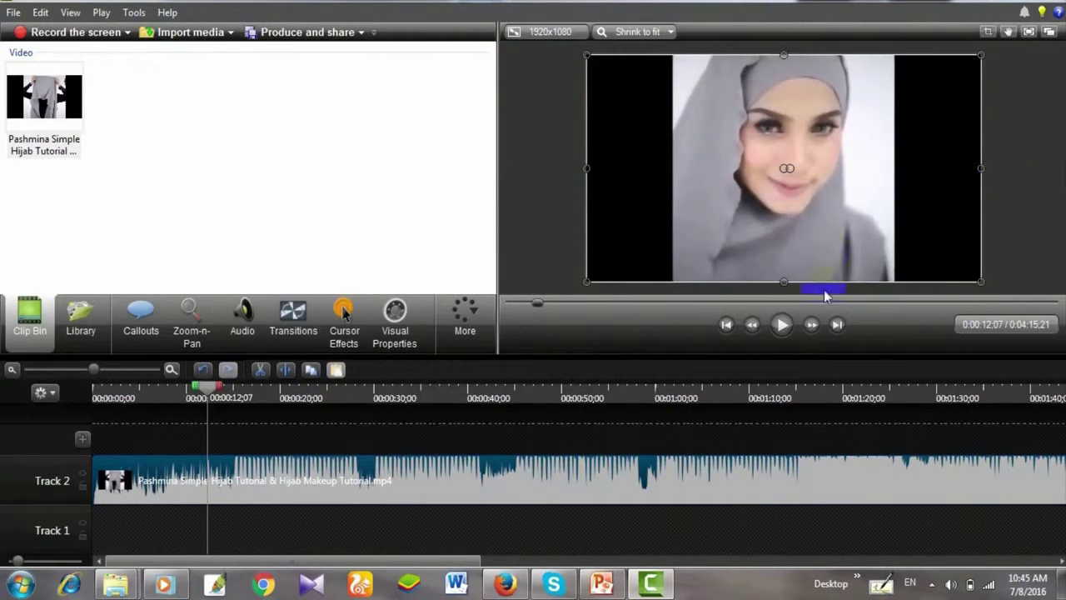
- Check the next item on the PowerPoint checklist slide and return to the clip in Camtasia Studio
click(602, 585)
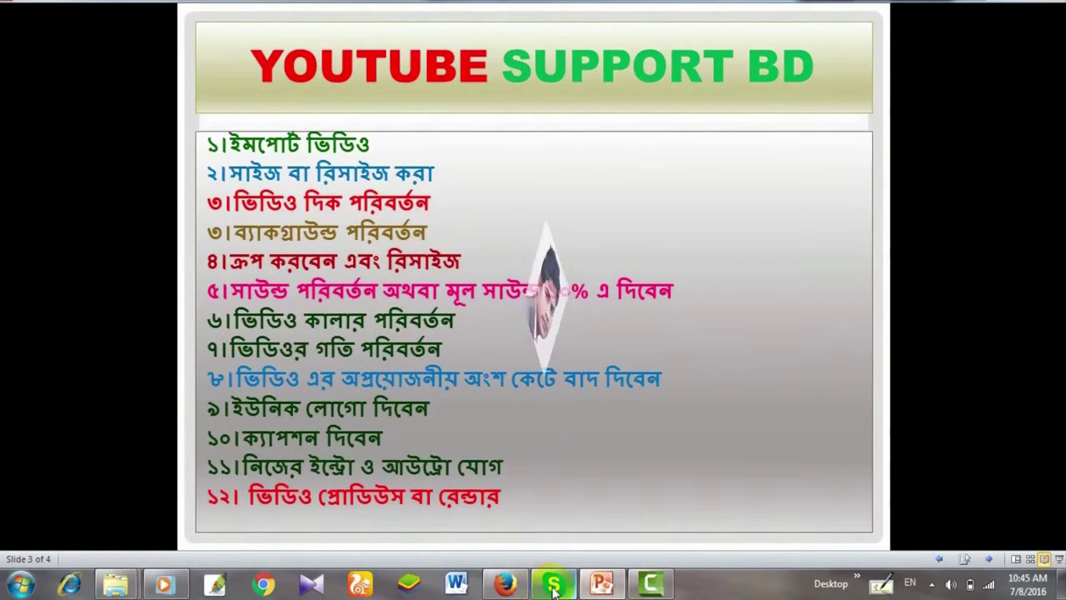
click(653, 584)
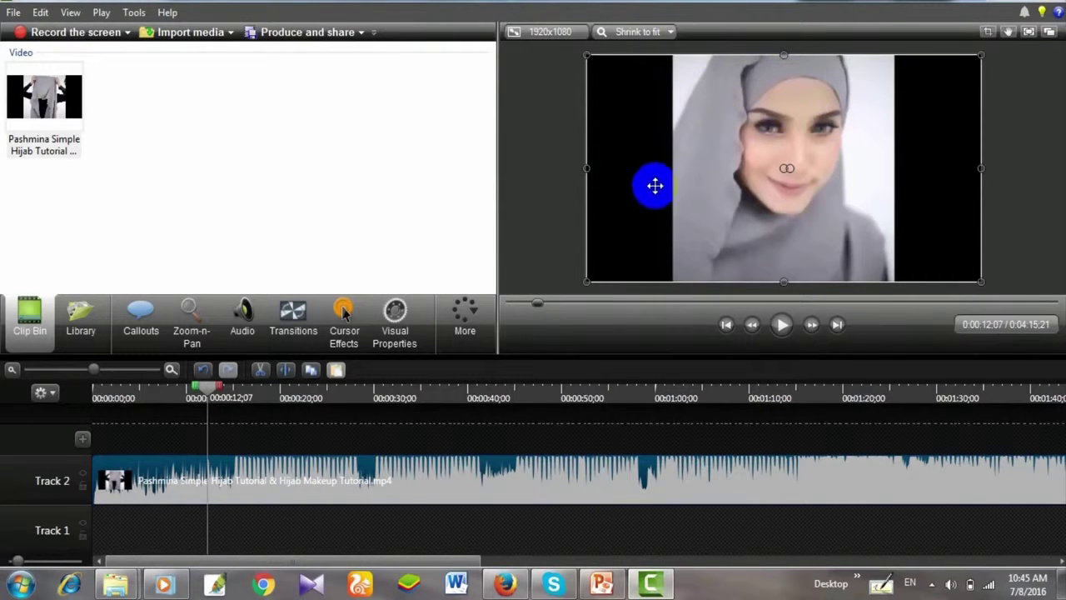
click(669, 169)
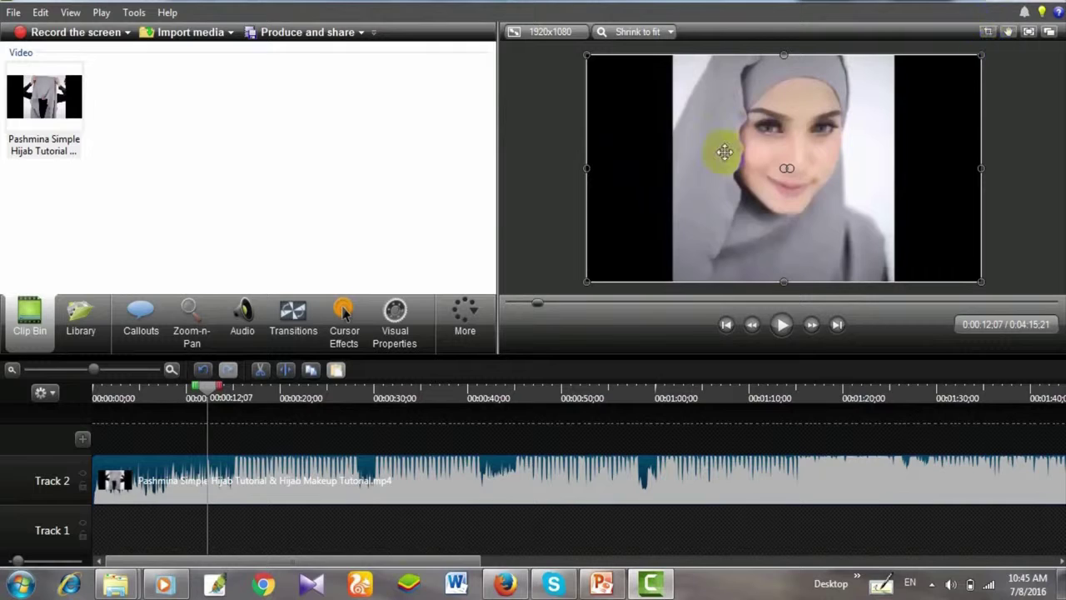
- Crop away the clip's black side bars and trim thin strips off its upper and lower edges, then leave crop mode
click(989, 34)
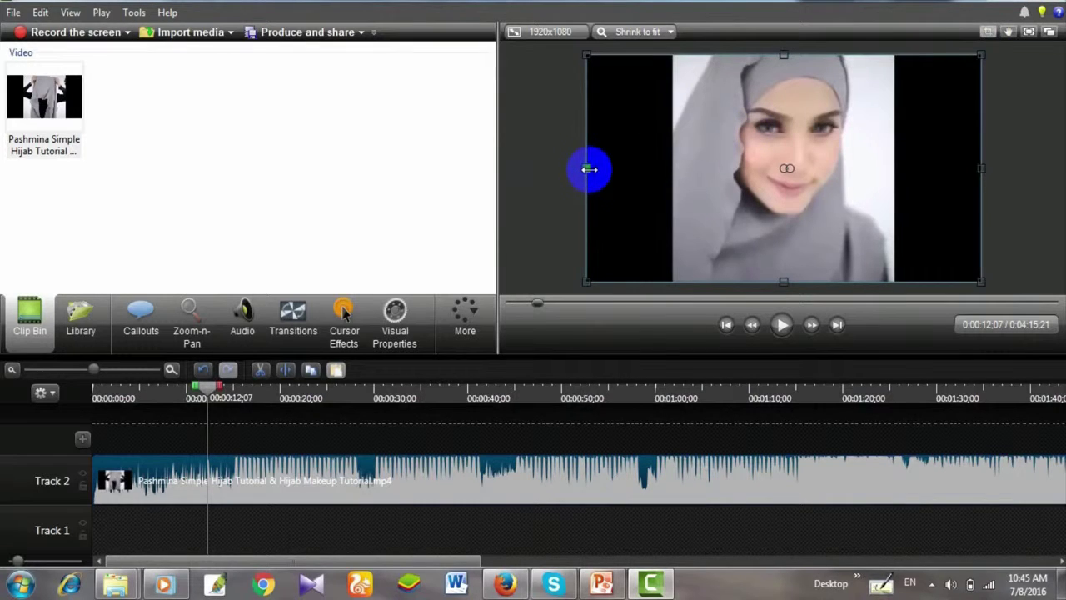
drag(589, 169, 679, 175)
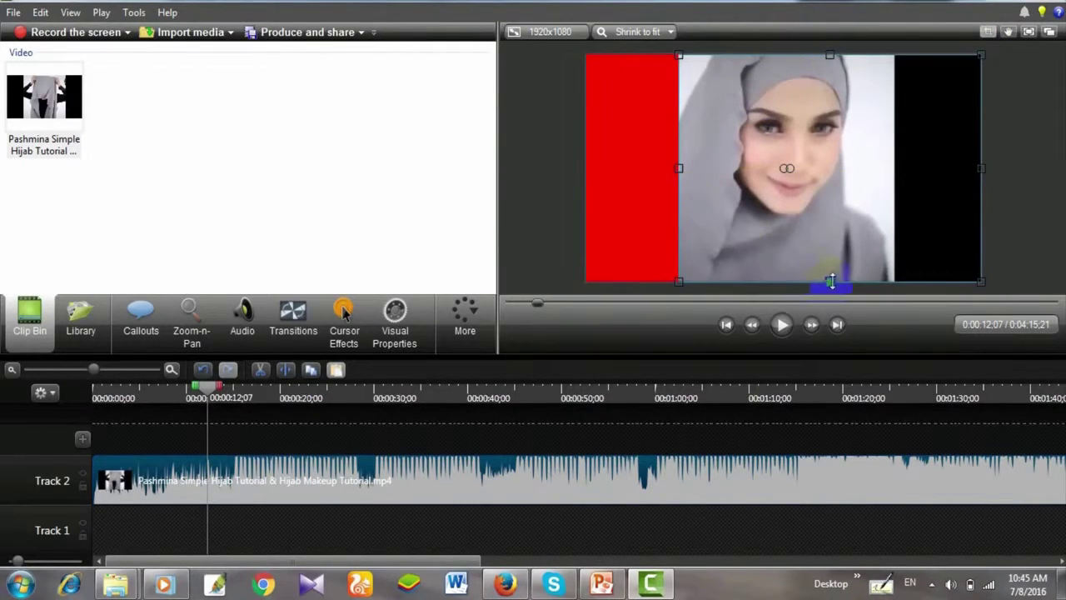
drag(830, 282, 830, 267)
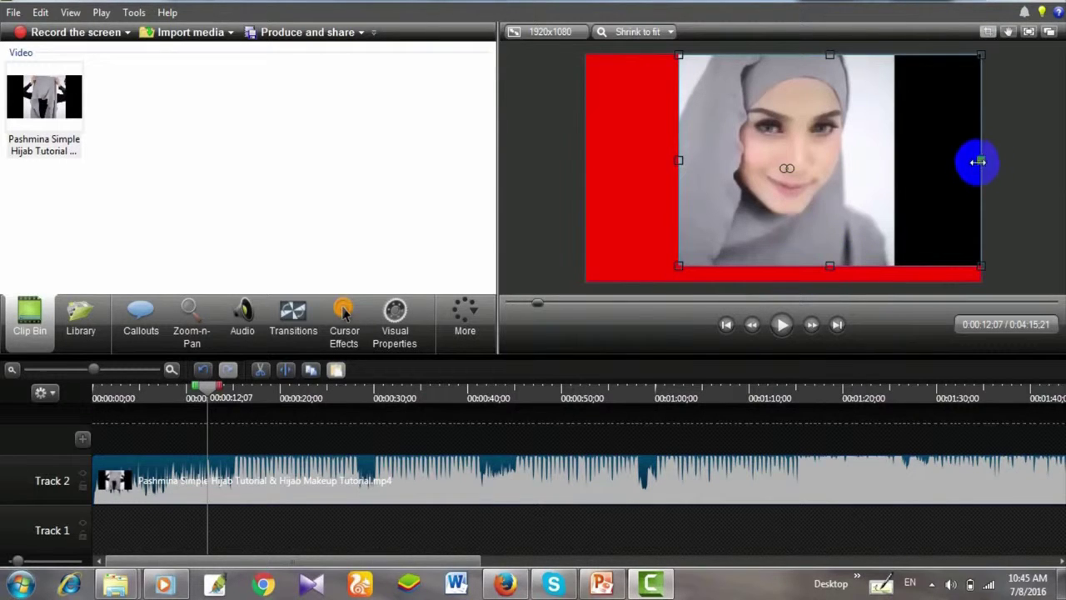
drag(978, 161, 873, 157)
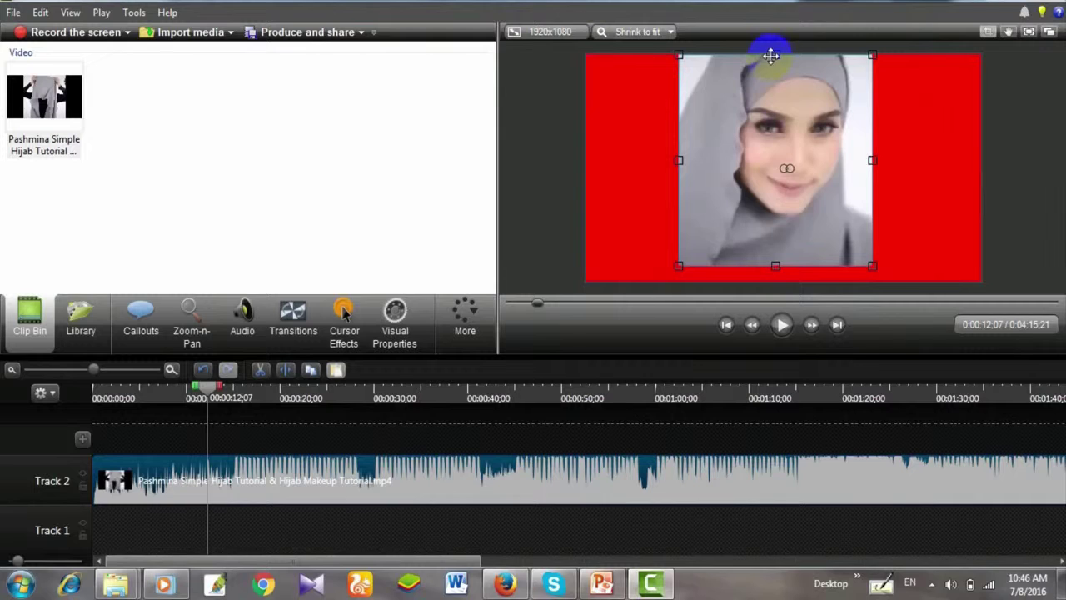
drag(775, 55, 776, 60)
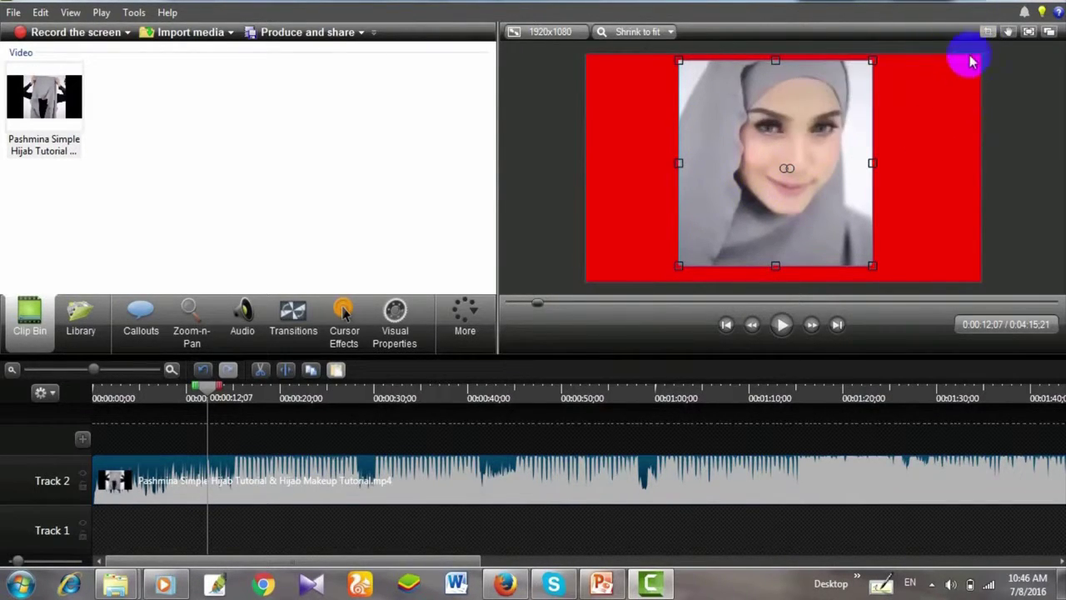
click(988, 32)
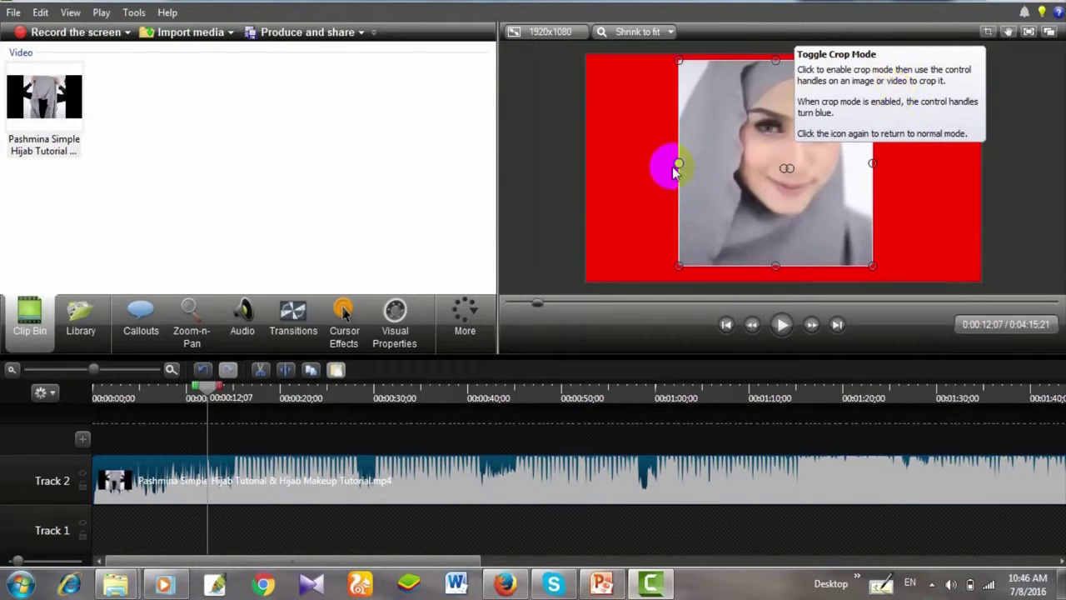
- Stretch the cropped clip on all four sides until it fills the whole canvas and hides the red background
drag(676, 163, 588, 164)
drag(872, 163, 980, 165)
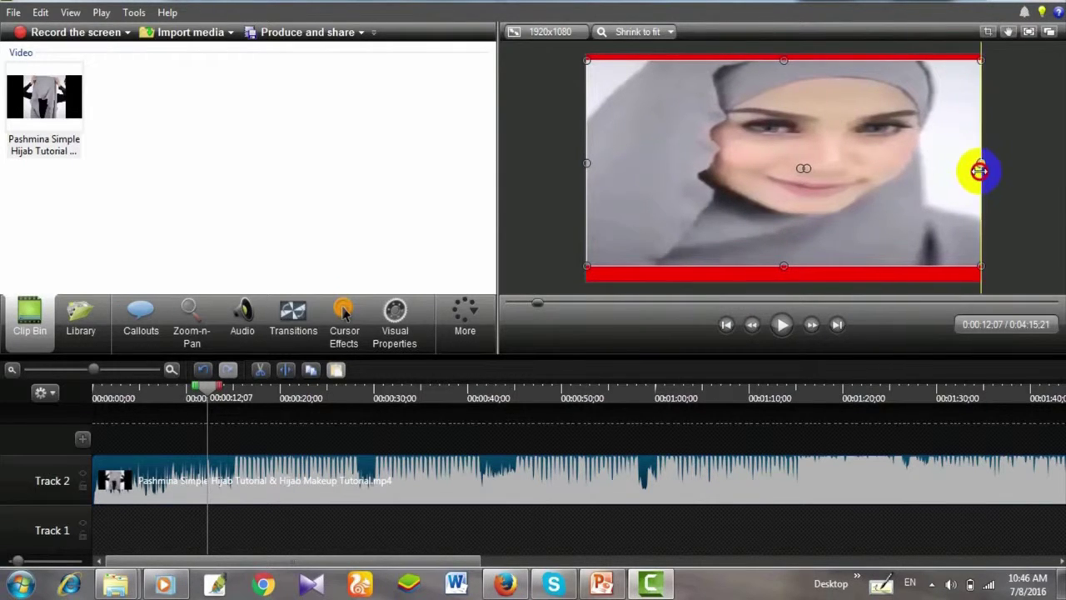
drag(785, 61, 785, 54)
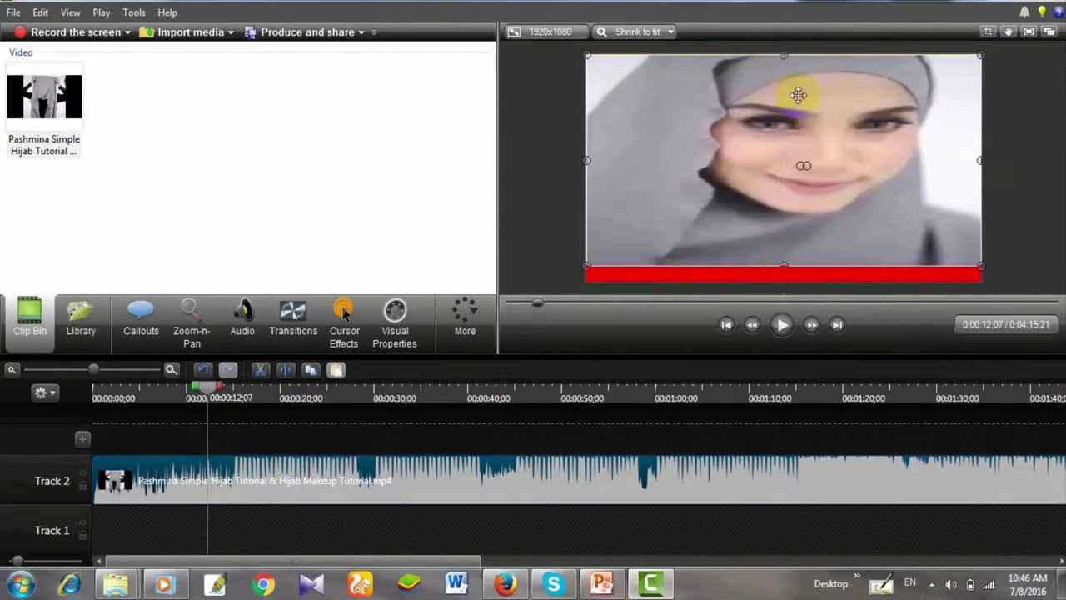
drag(784, 267, 785, 284)
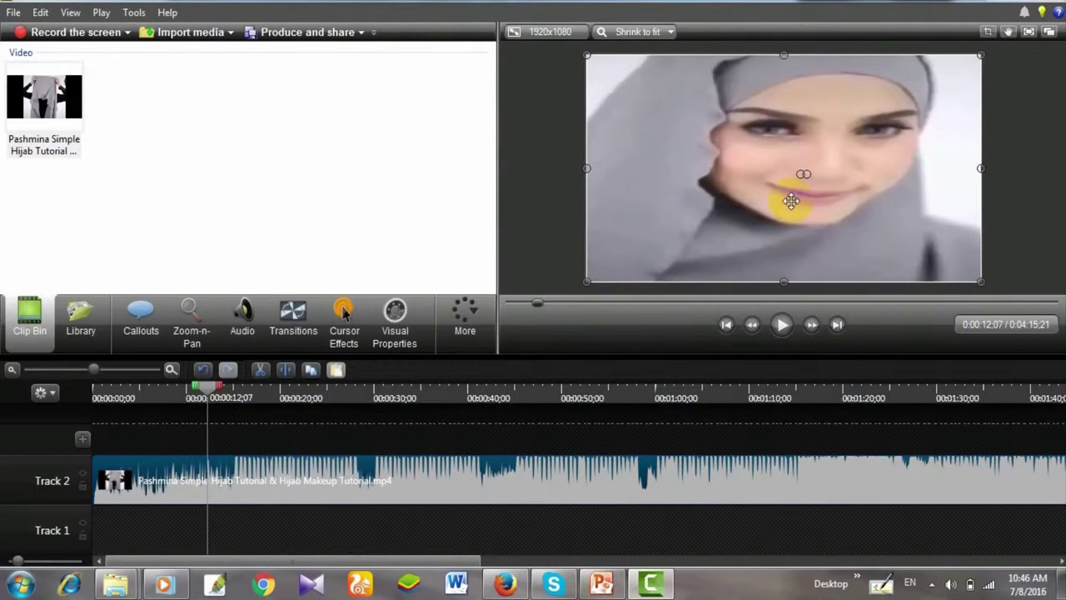
- Check the sound item on the PowerPoint checklist slide, and play a few seconds of the clip in Camtasia Studio
click(602, 587)
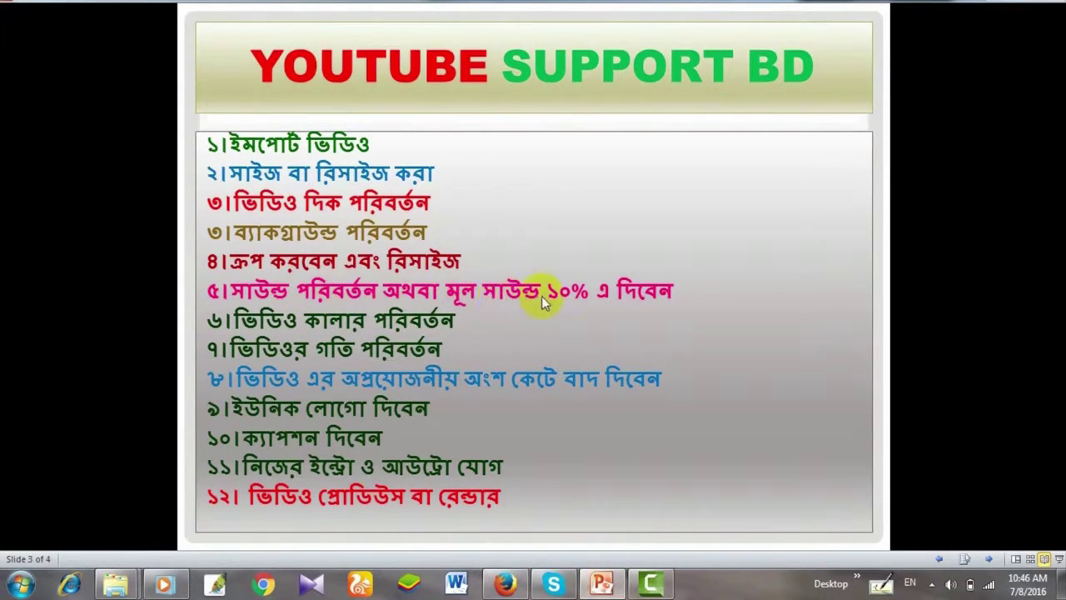
click(605, 586)
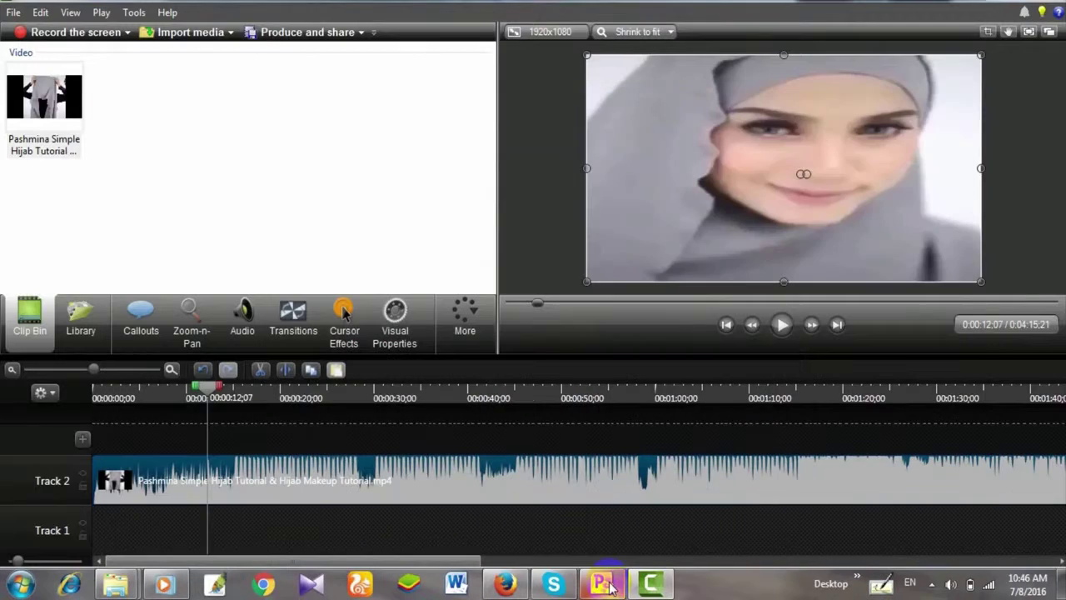
click(781, 325)
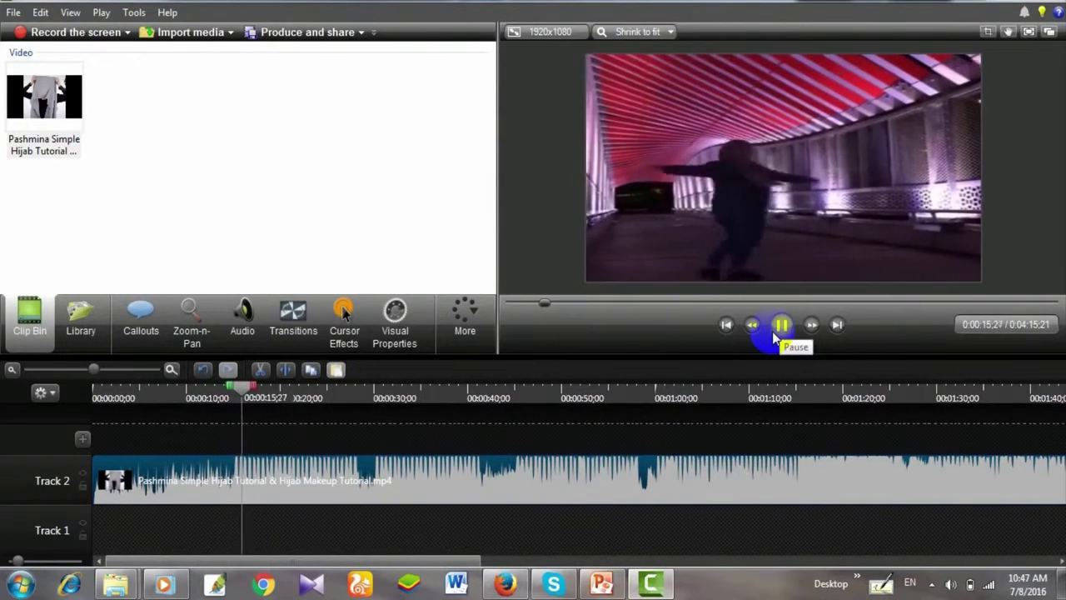
click(783, 326)
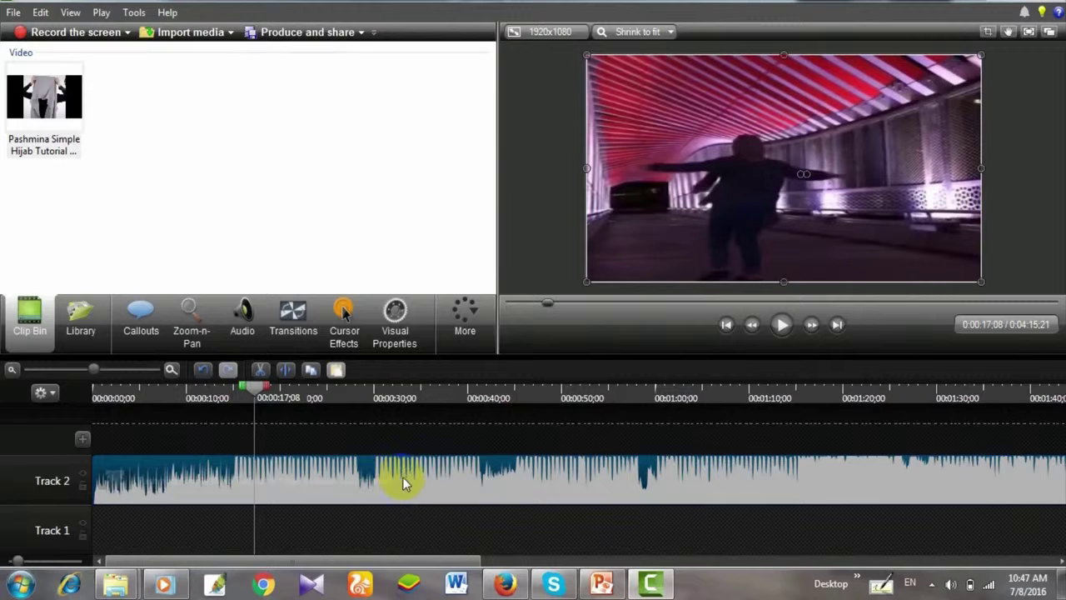
- Separate the clip's audio from its video, delete the separated audio from Track 3, and play back a few seconds
click(404, 483)
right_click(402, 483)
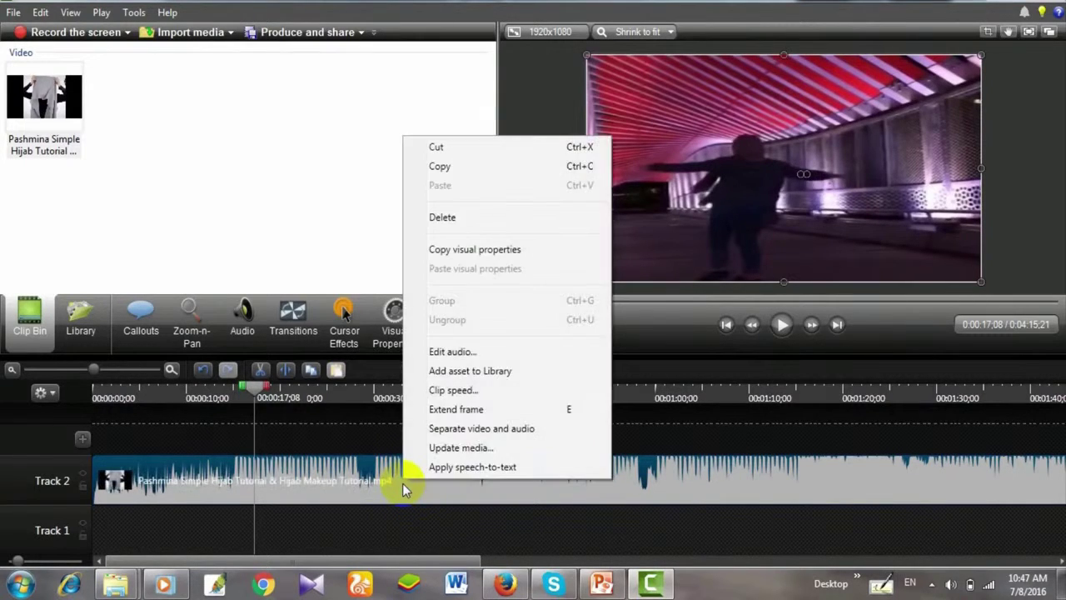
click(349, 487)
right_click(393, 475)
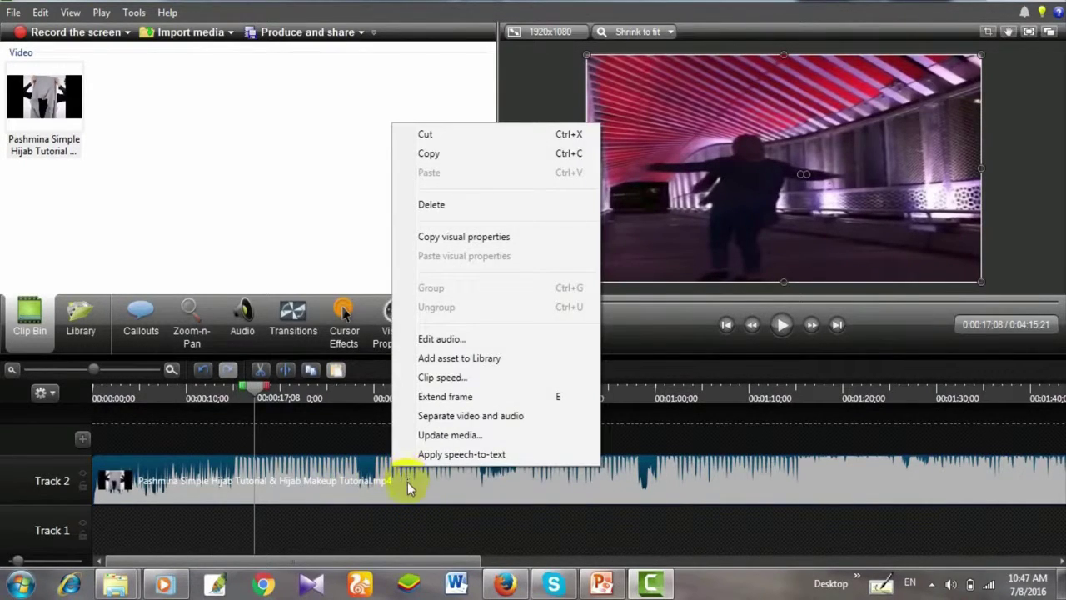
click(440, 418)
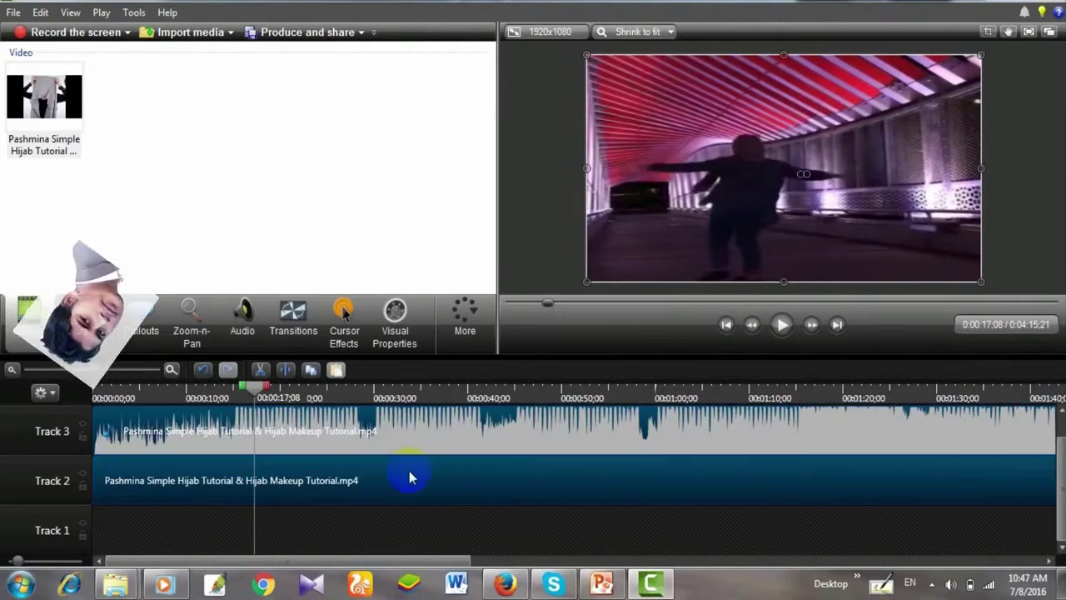
click(371, 423)
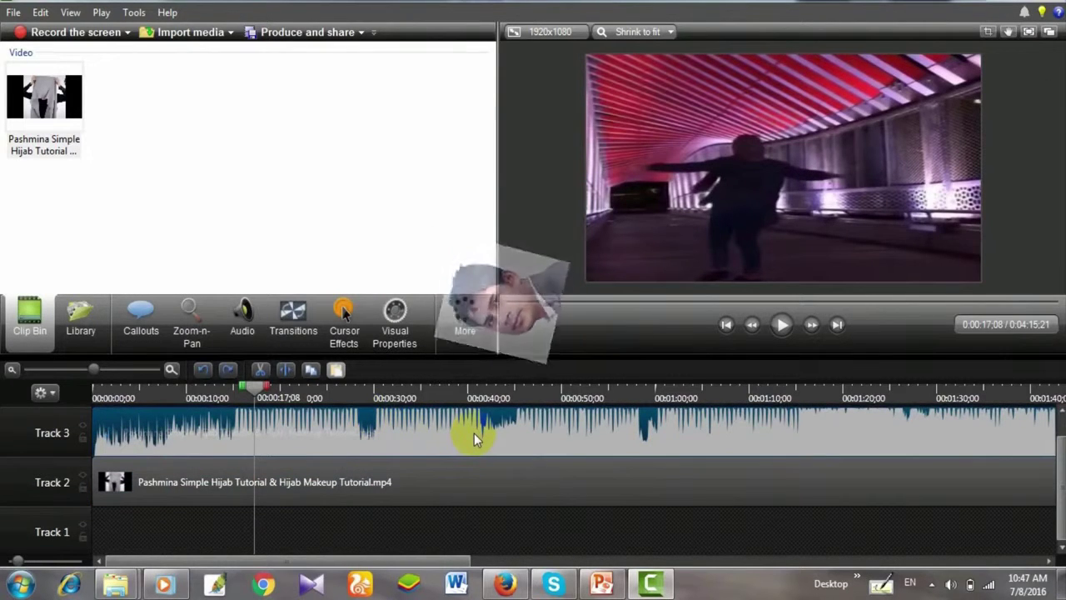
key(Delete)
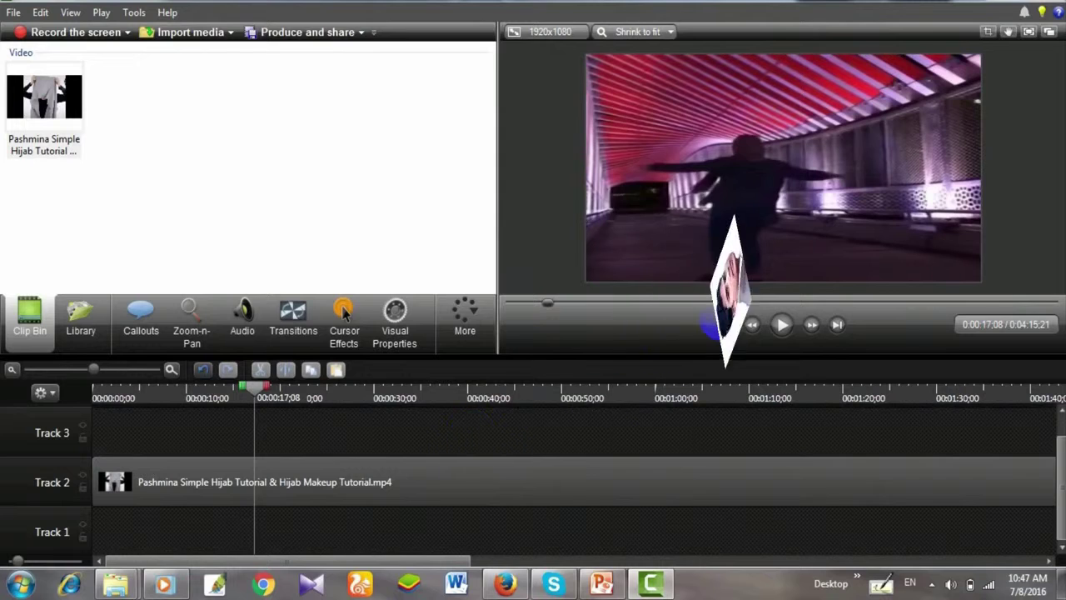
click(788, 328)
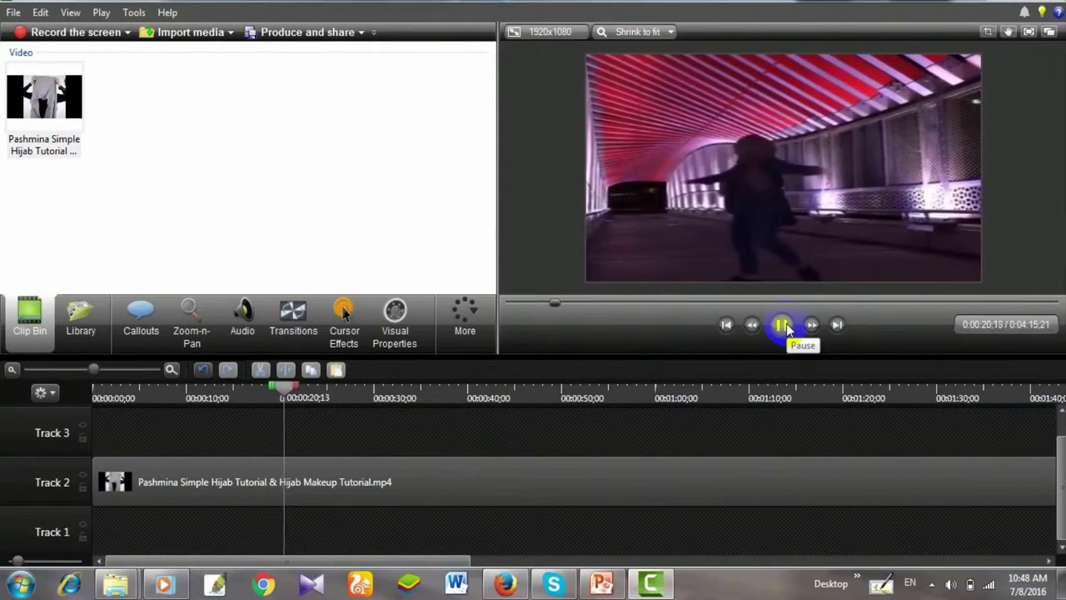
click(785, 325)
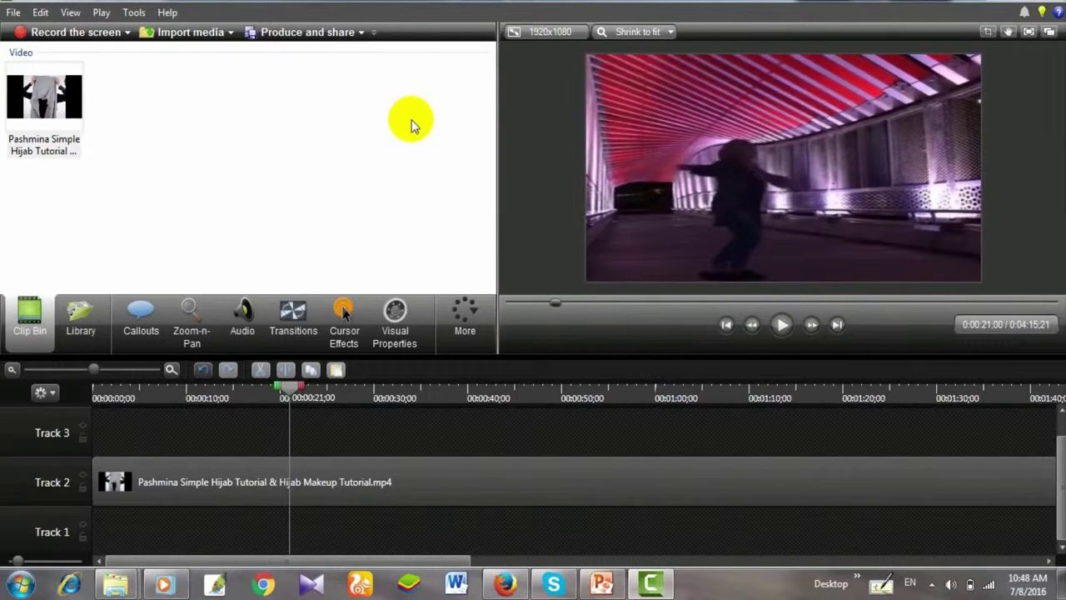
- Add the Full Song from the library's Music - Backyard Safari folder to Track 1 and play back a few seconds
click(83, 329)
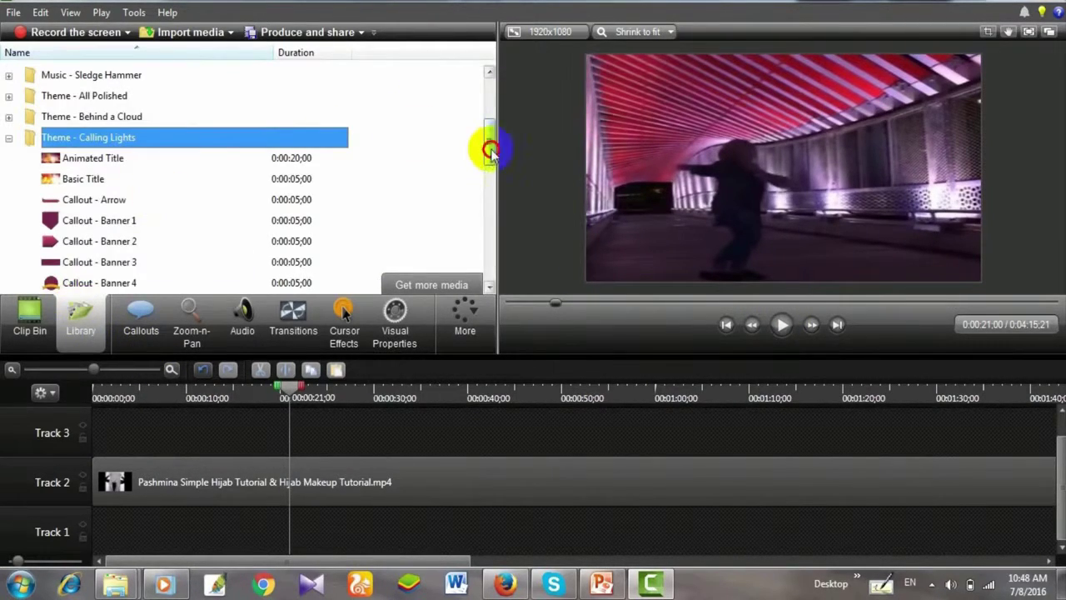
drag(489, 150, 488, 83)
double_click(74, 117)
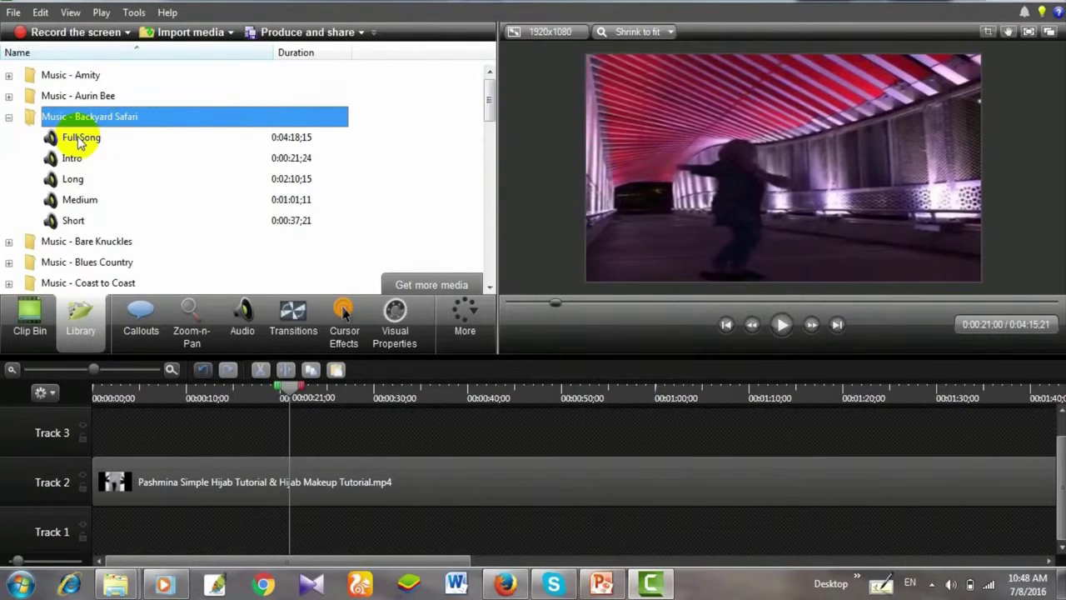
click(79, 142)
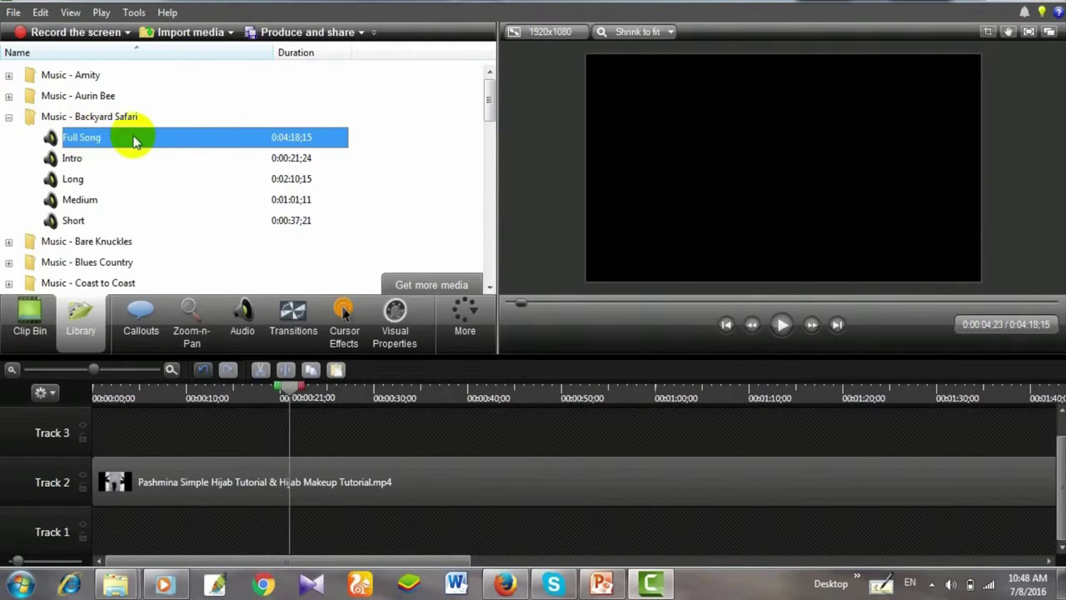
mouse_move(114, 136)
mouse_down()
mouse_move(189, 169)
mouse_move(130, 143)
mouse_up()
right_click(142, 138)
click(116, 214)
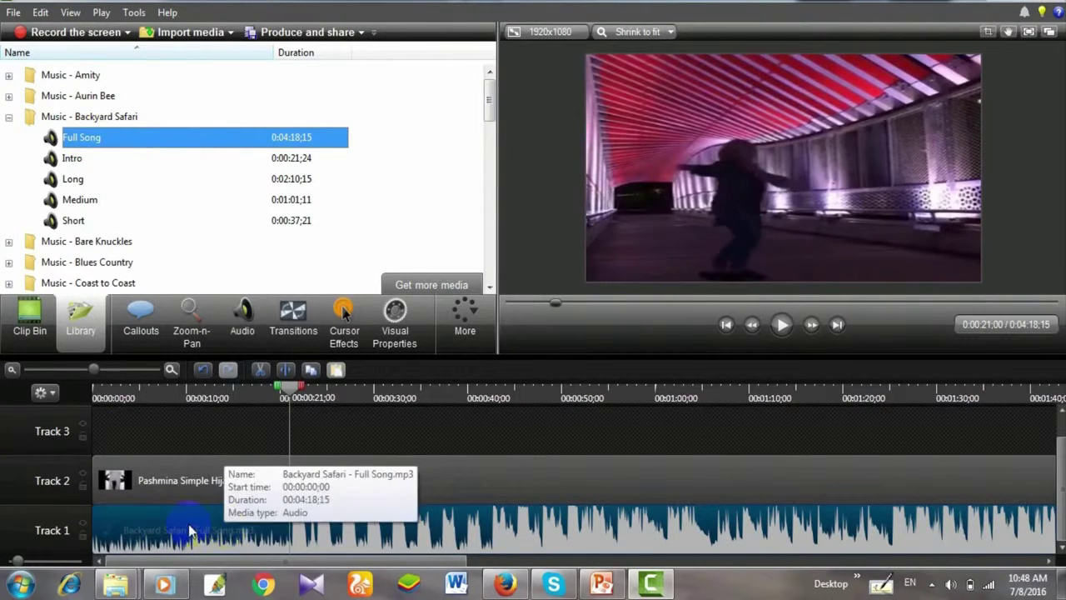
click(781, 326)
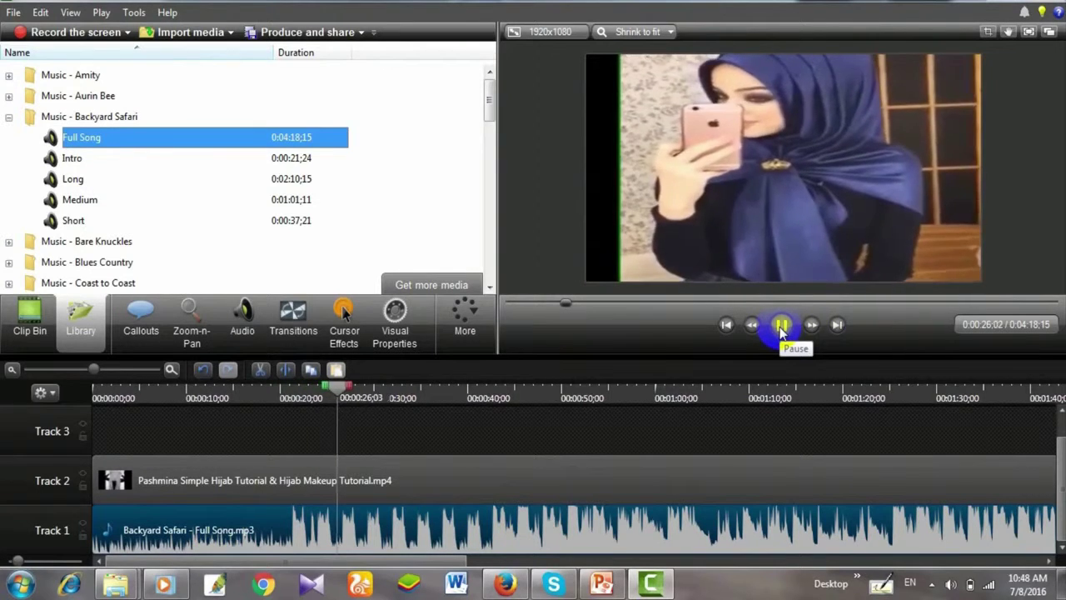
click(781, 326)
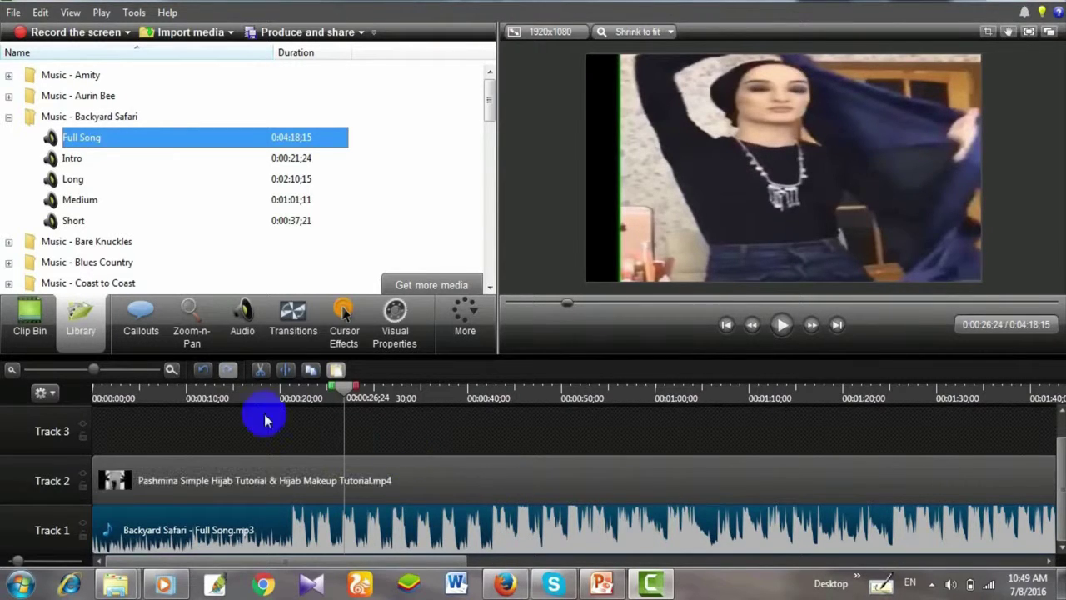
- Undo the music insertion, the audio deletion and the video-audio separation so the clip has its original sound
click(203, 371)
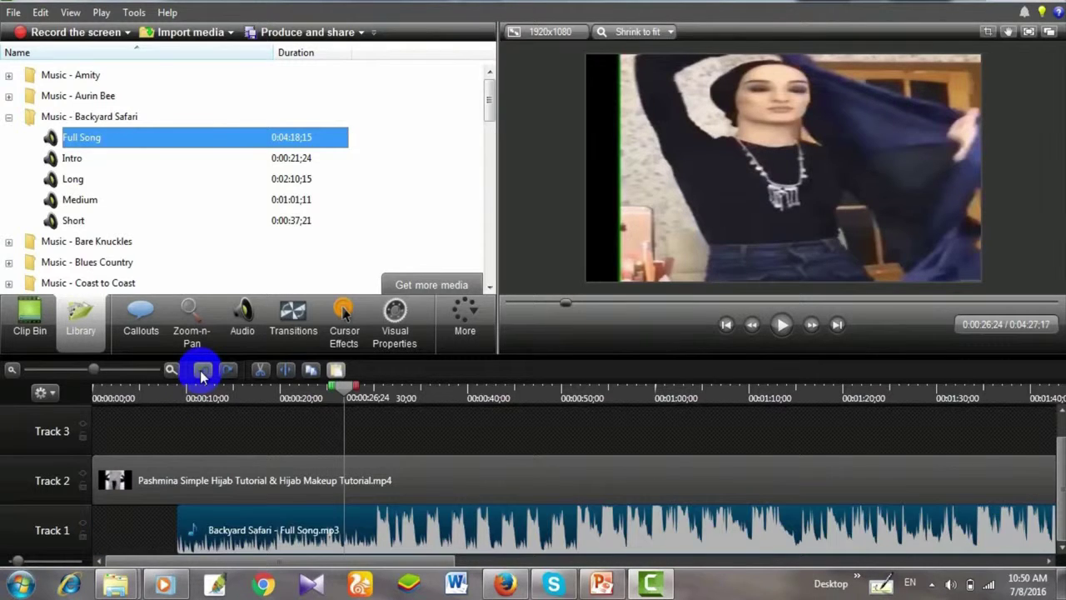
click(203, 371)
click(202, 371)
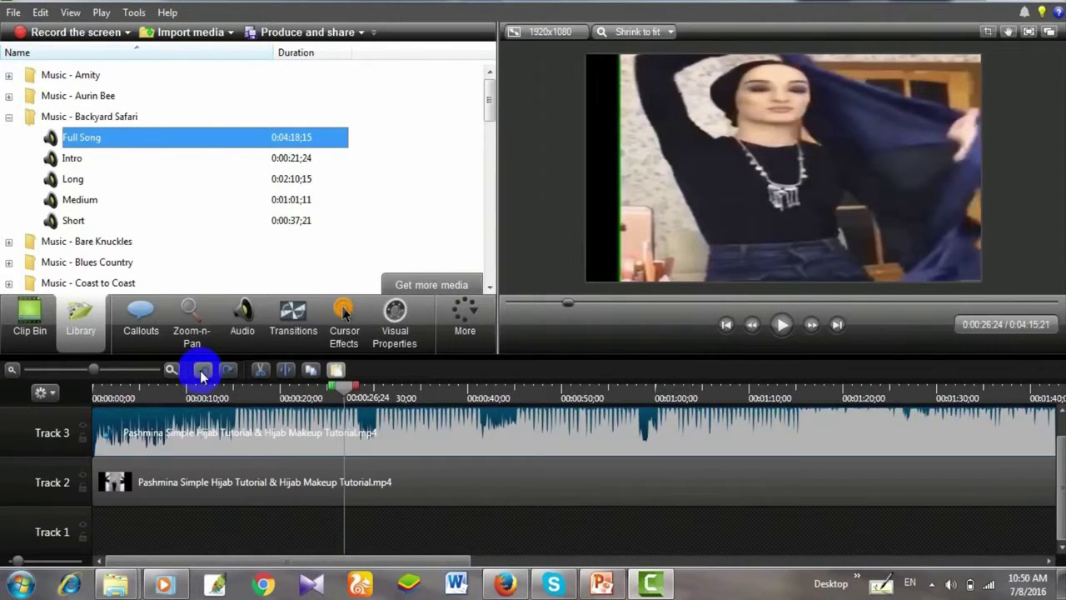
click(203, 371)
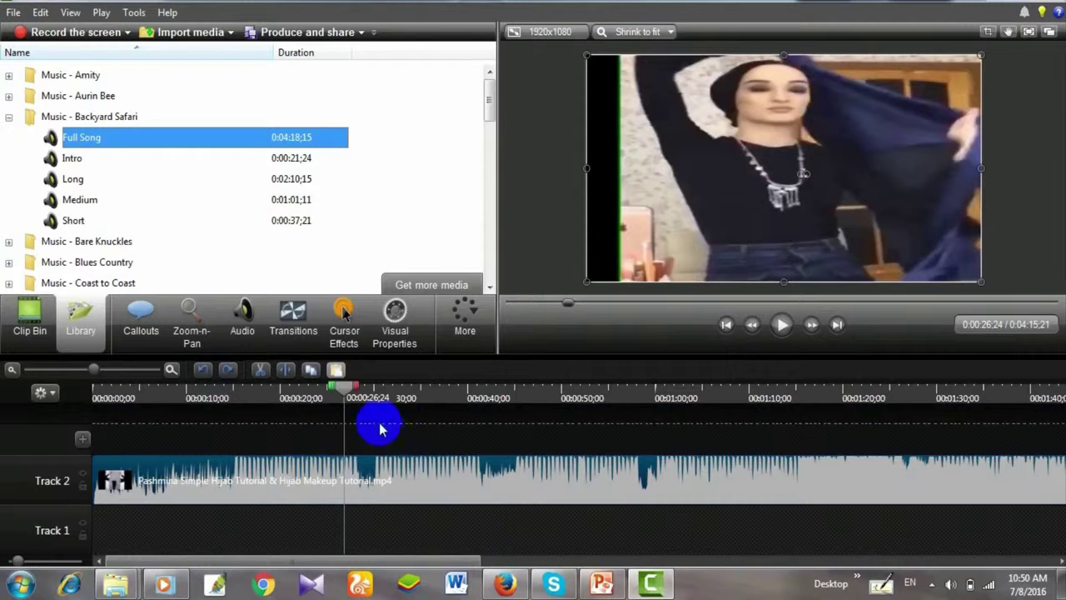
- Edit the clip's audio on Track 2, lower its volume to a very low level, and play back a few seconds
drag(345, 388, 335, 448)
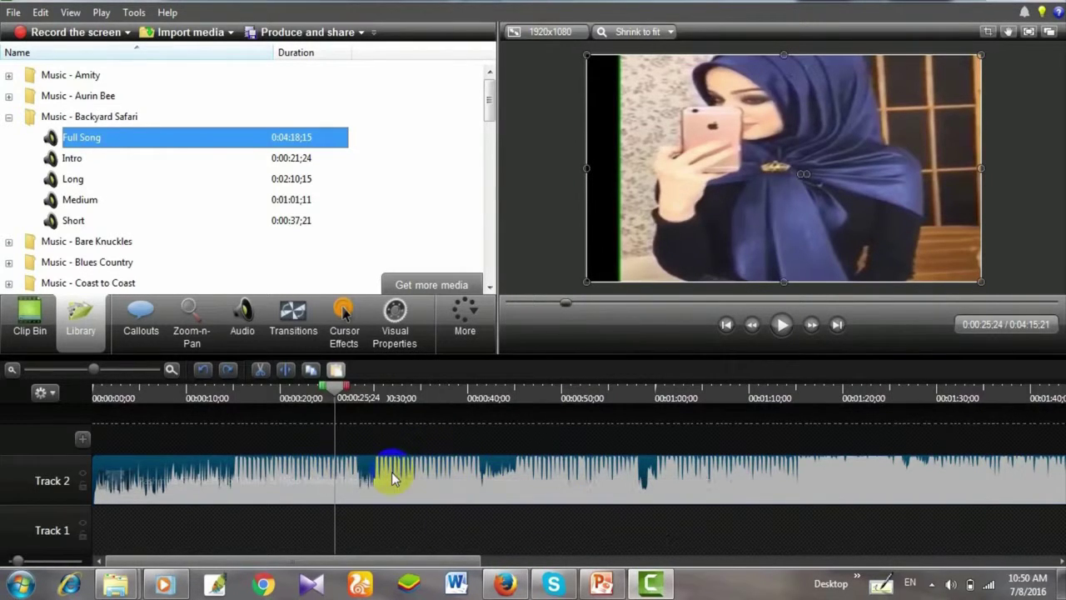
right_click(467, 484)
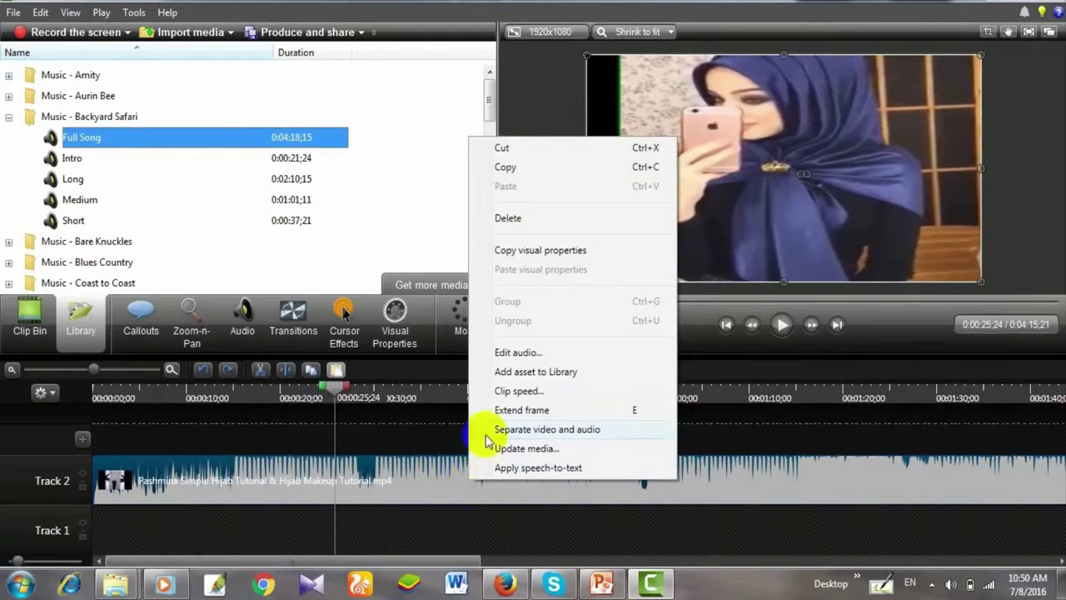
click(502, 353)
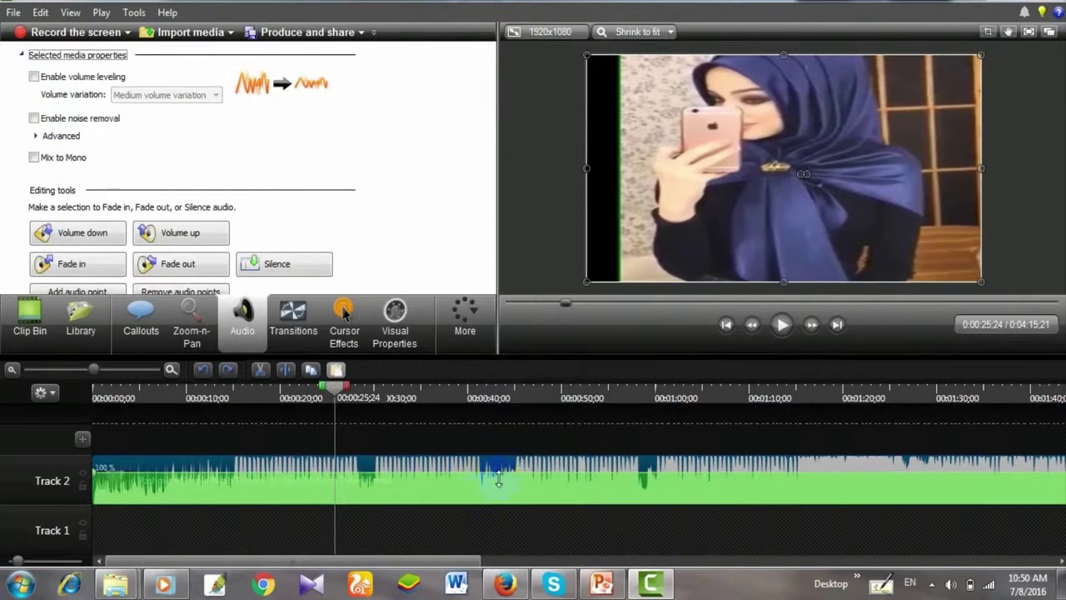
drag(499, 474, 571, 503)
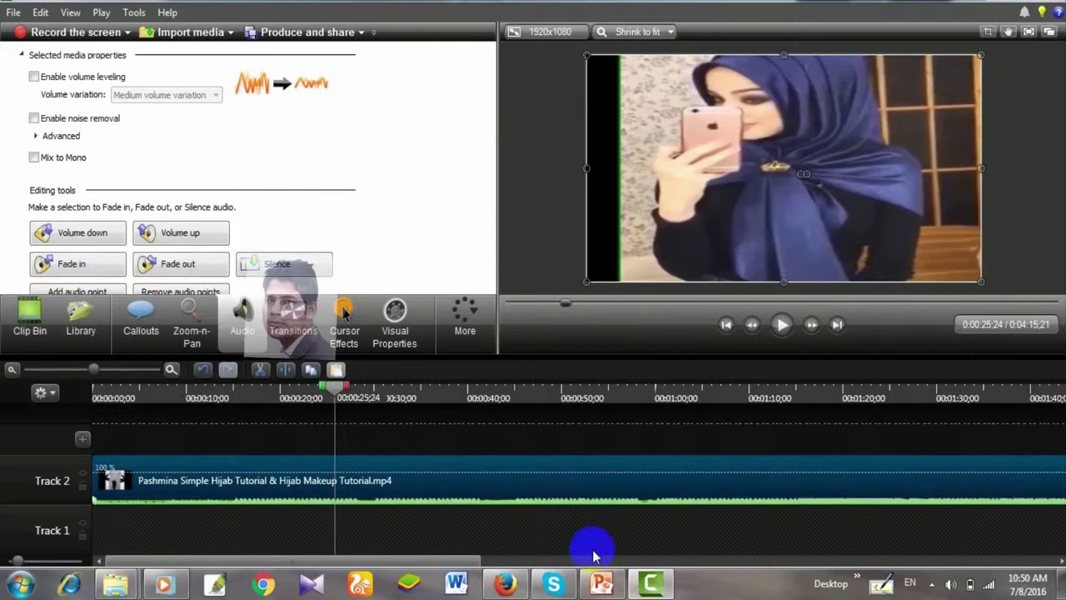
click(592, 548)
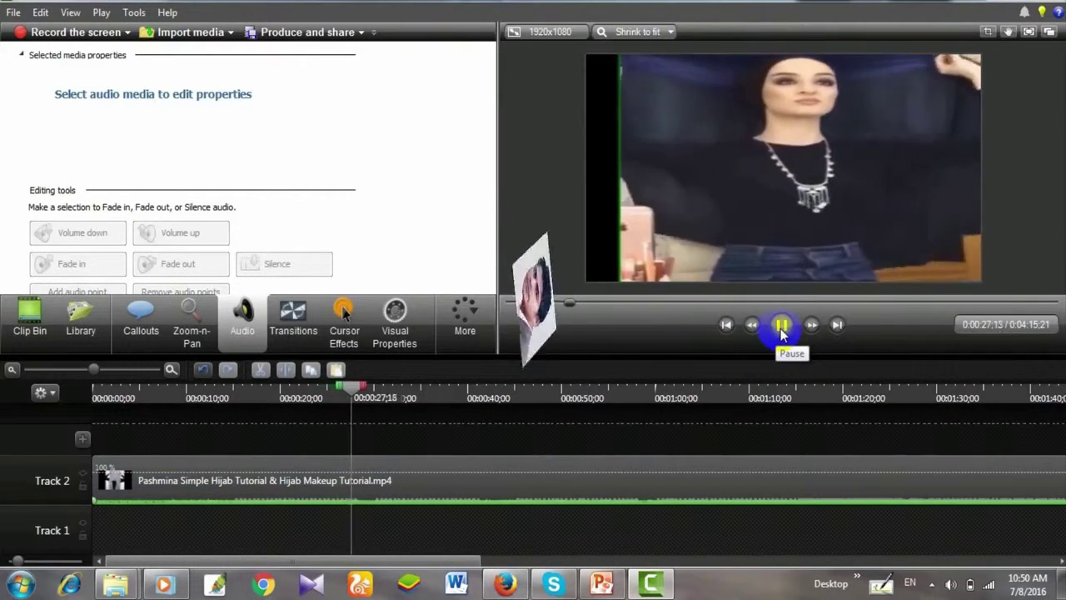
click(780, 328)
- Check the video color item on the PowerPoint checklist slide and return to Camtasia Studio
mouse_move(602, 583)
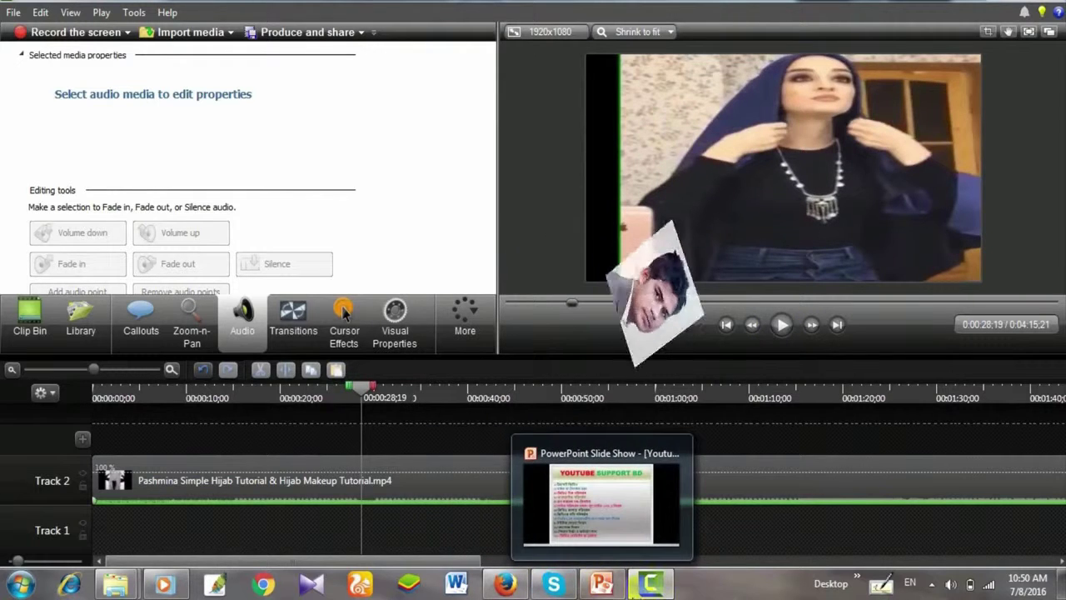
click(602, 584)
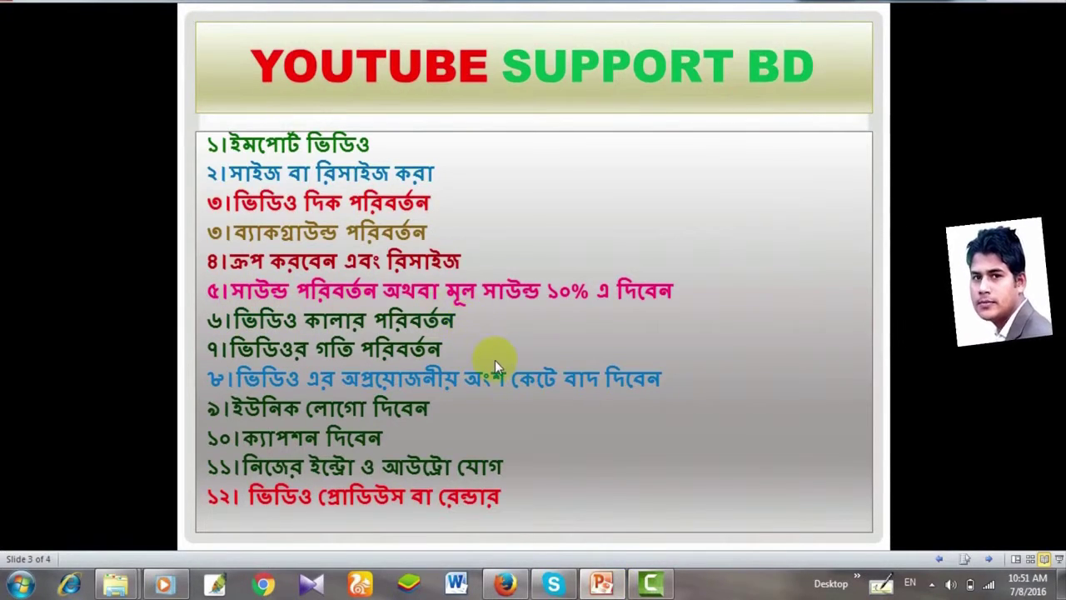
click(655, 588)
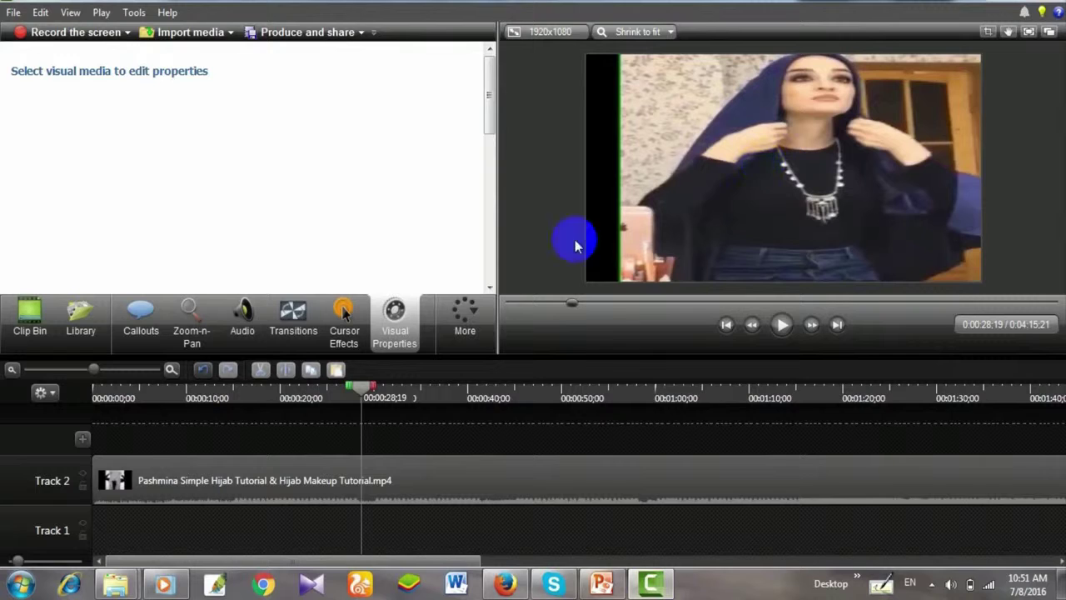
- Colorize the hijab tutorial clip on Track 2 with a dark red tint and set the amount to 38
click(467, 459)
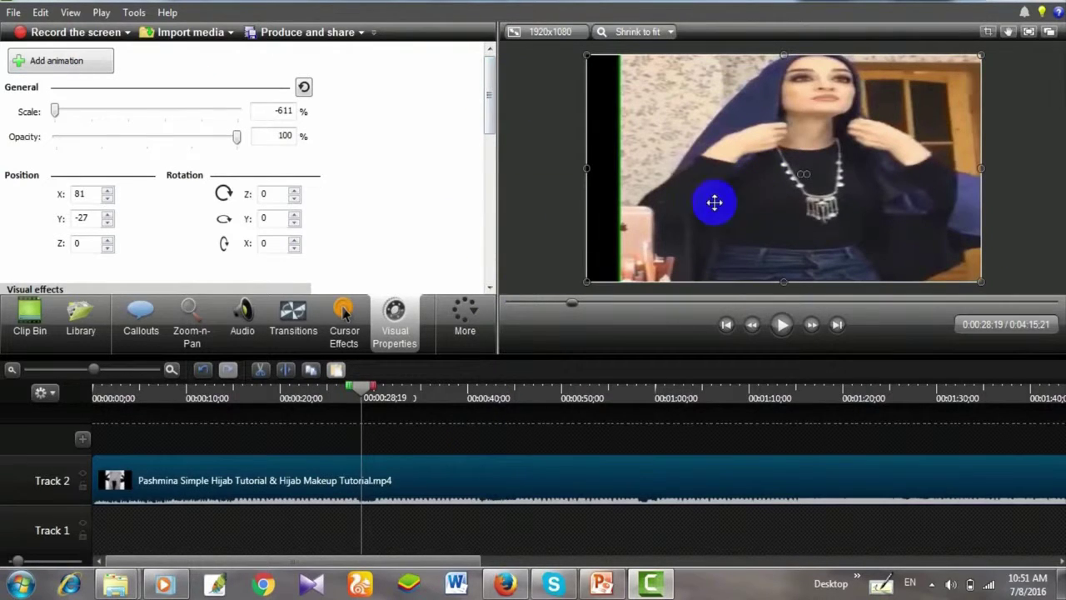
drag(488, 112, 483, 167)
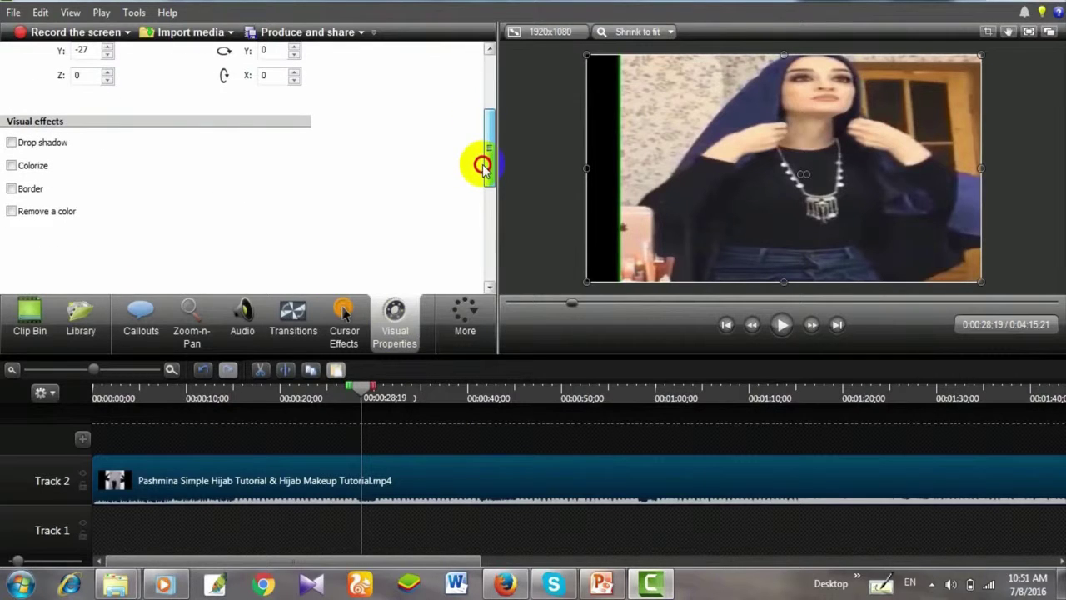
click(10, 166)
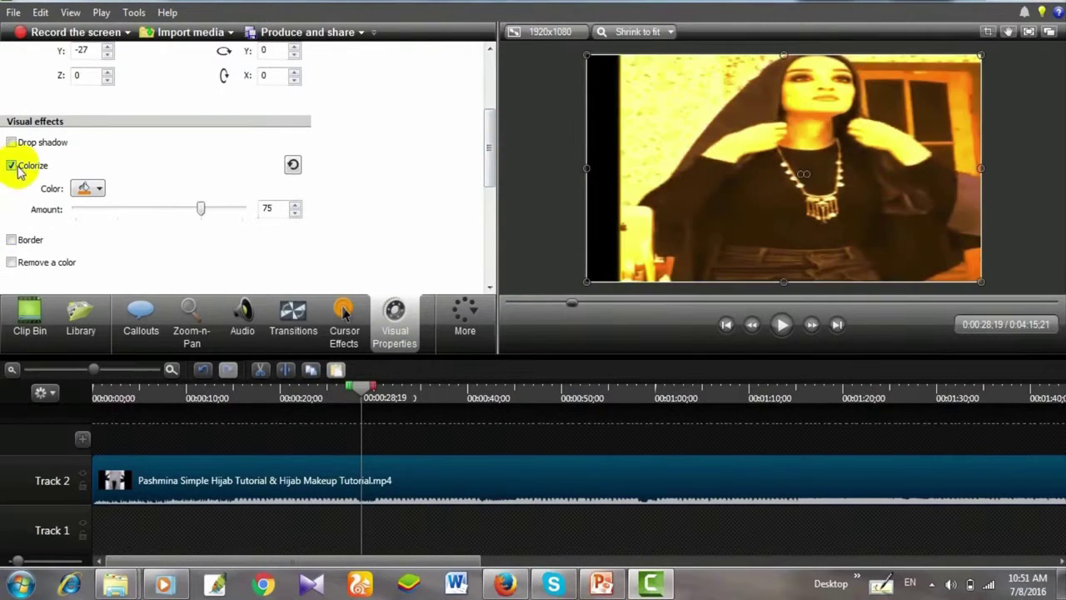
click(90, 190)
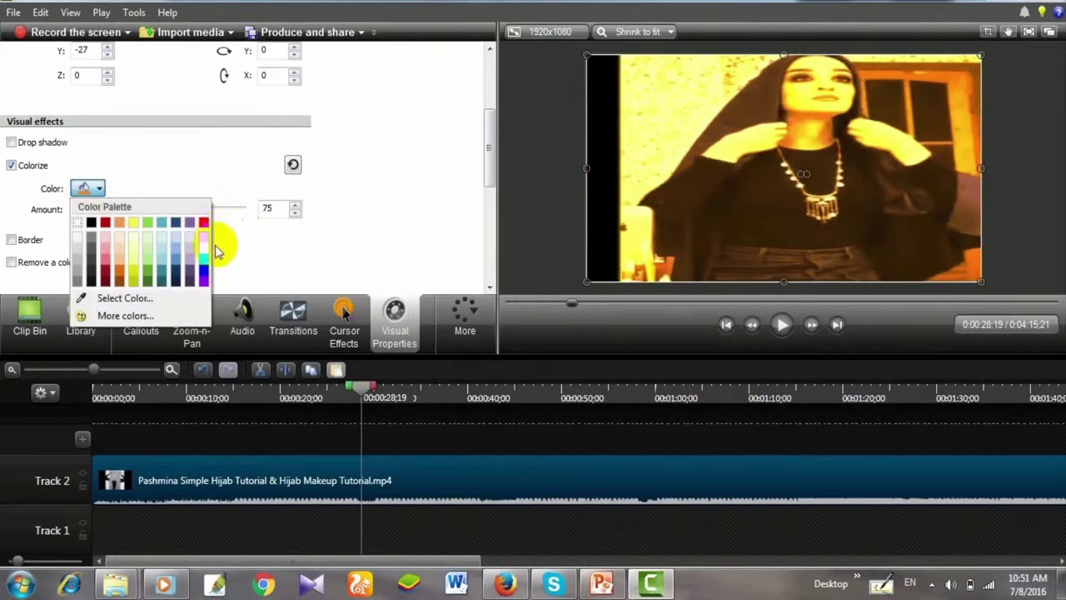
click(205, 276)
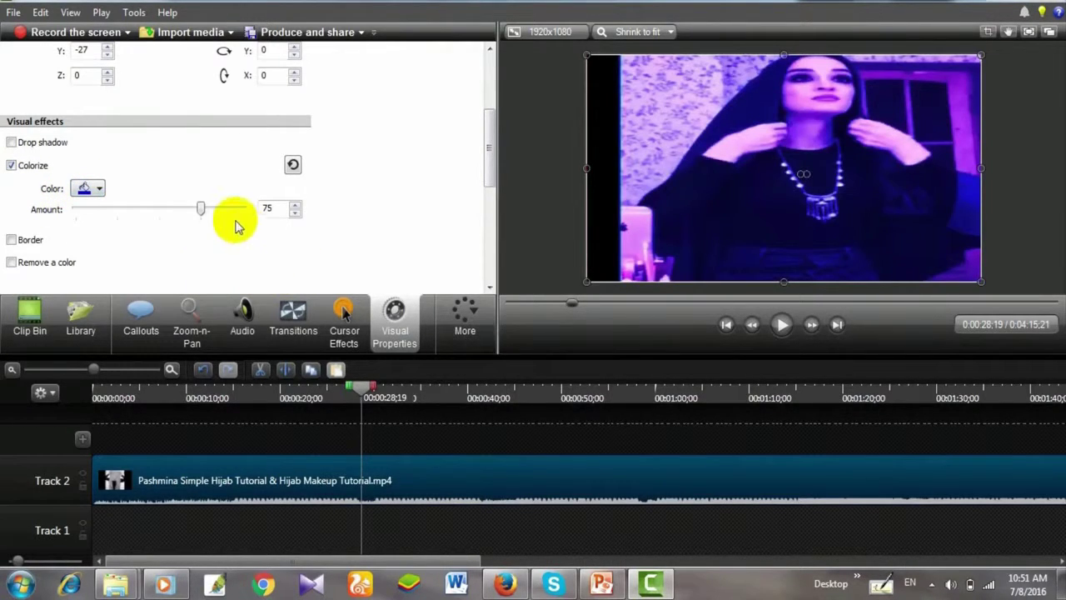
drag(200, 209, 140, 226)
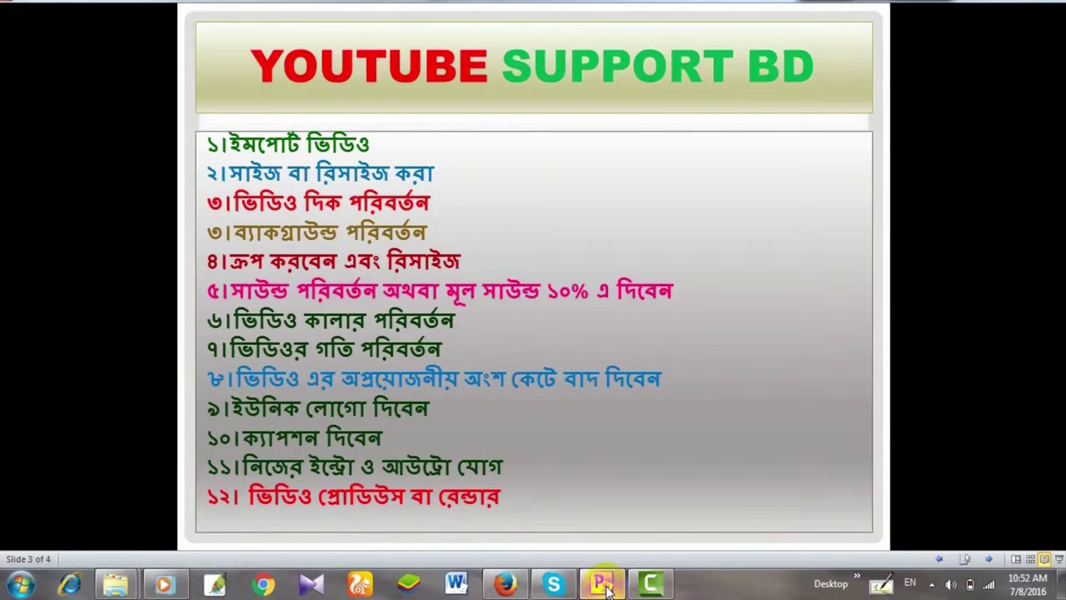
- Check the video speed item on the PowerPoint checklist slide and return to Camtasia Studio
click(602, 583)
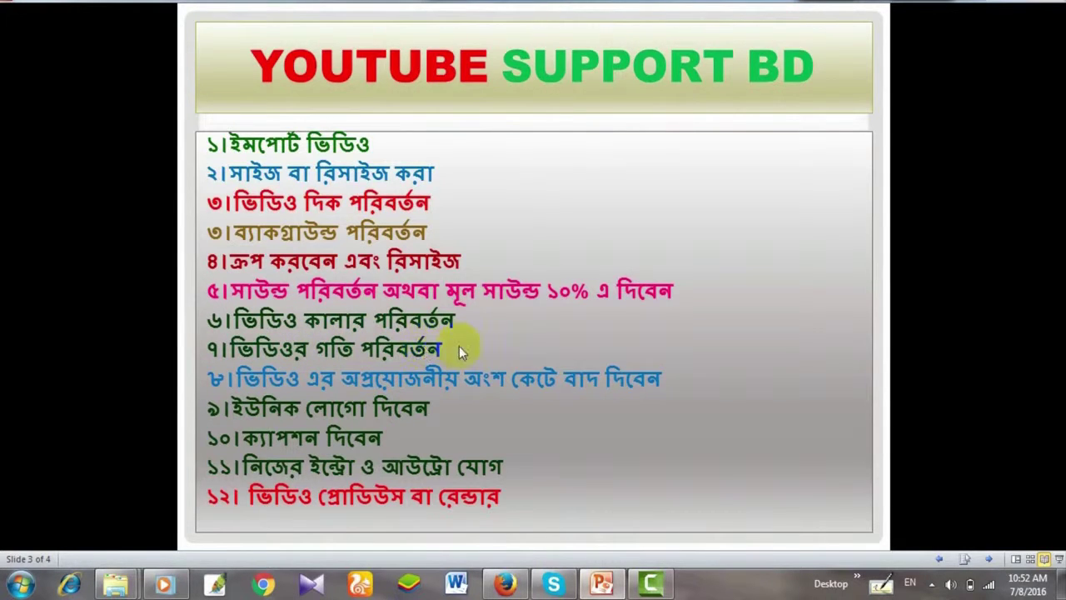
click(650, 583)
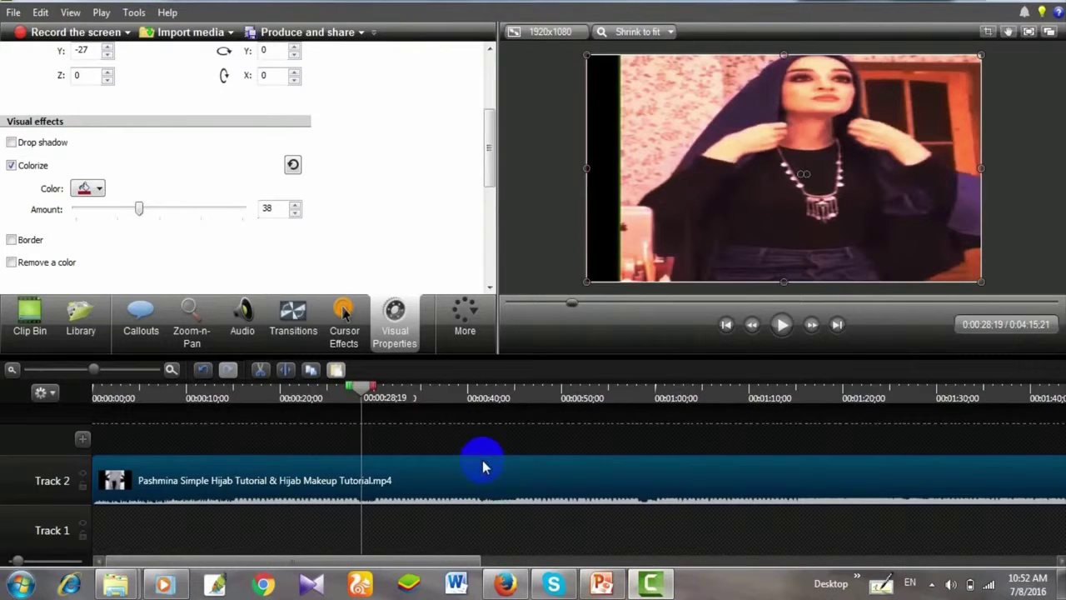
- Slow the Track 2 clip to 90% of its original speed and play back a moment of it
drag(480, 498, 461, 486)
right_click(461, 483)
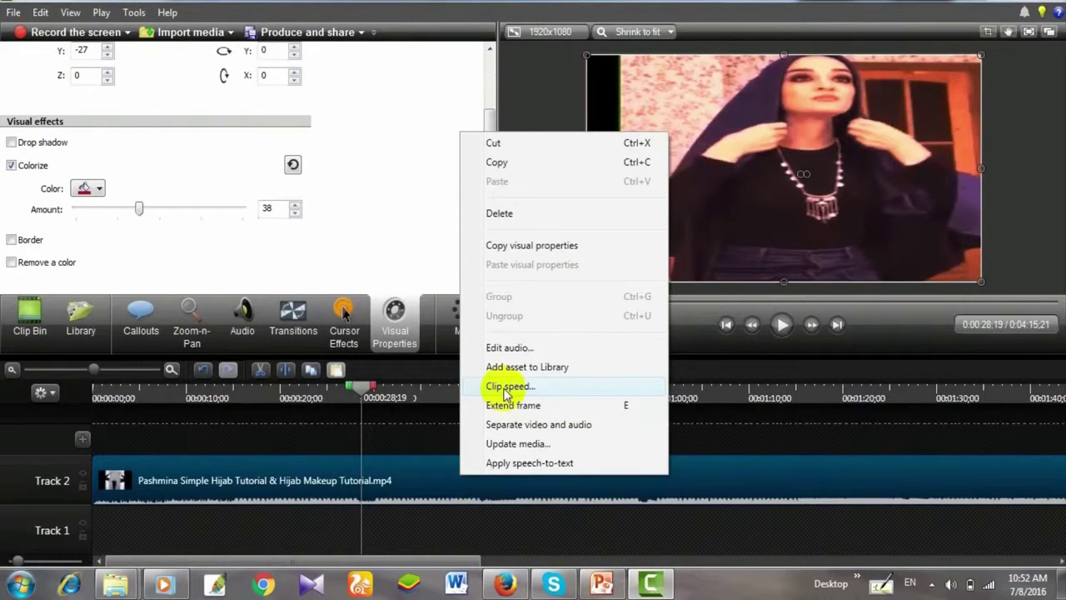
click(505, 388)
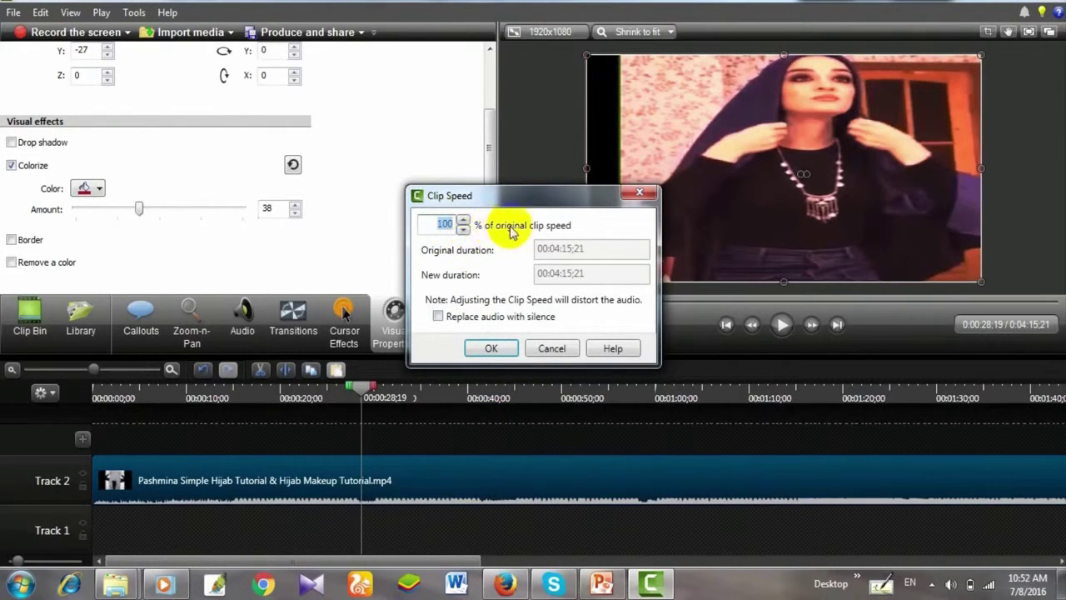
click(464, 230)
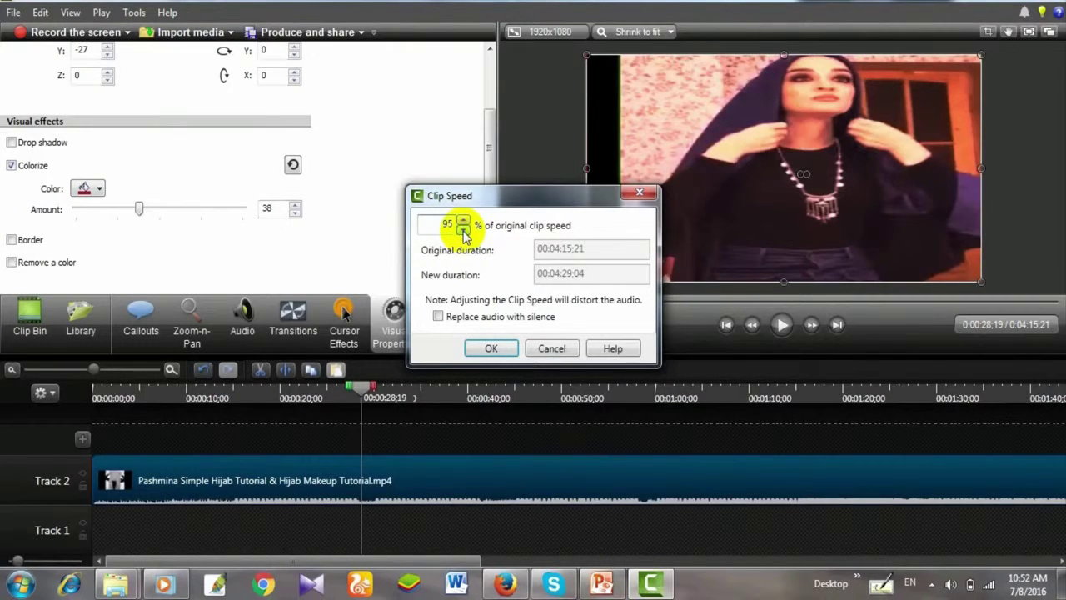
click(464, 230)
click(463, 229)
click(464, 230)
click(463, 230)
click(464, 230)
click(500, 423)
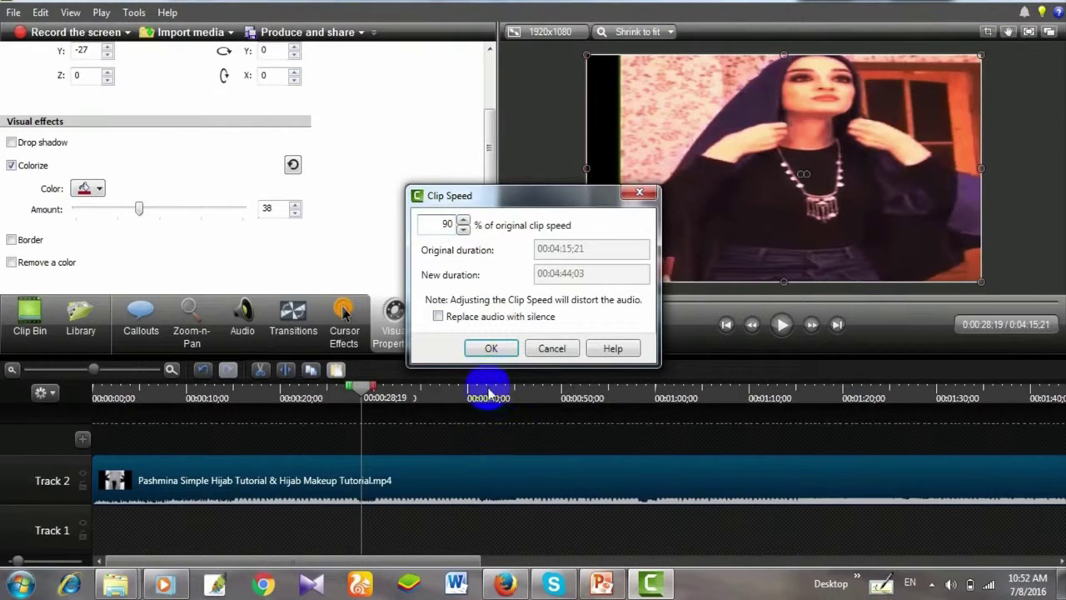
click(489, 350)
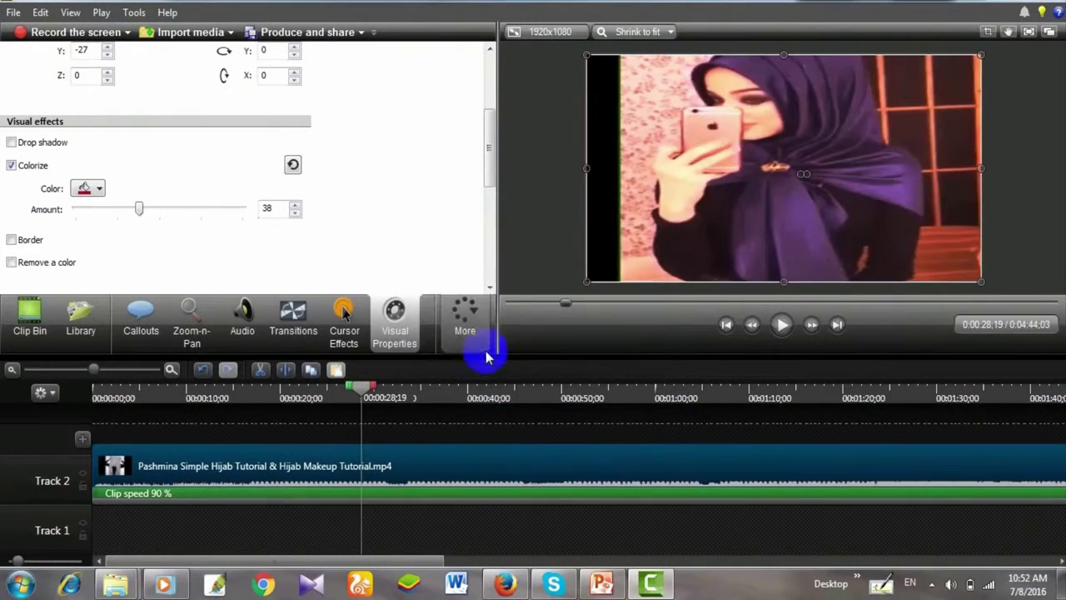
click(781, 325)
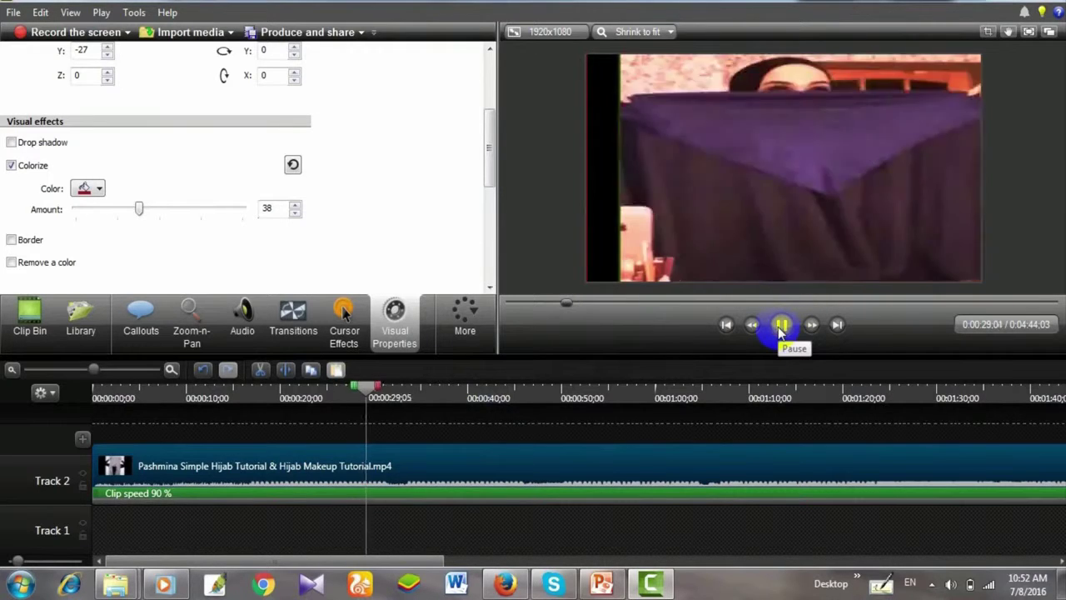
- Set the Track 2 clip's speed to 111% of the original
right_click(458, 463)
click(510, 342)
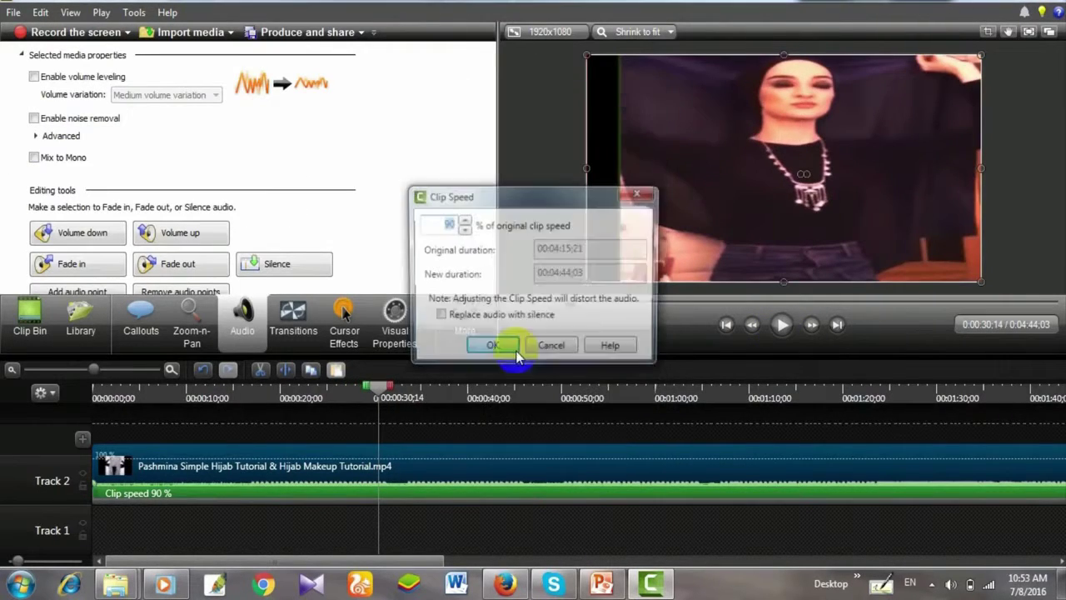
click(464, 219)
click(464, 220)
click(464, 220)
click(464, 220)
click(464, 220)
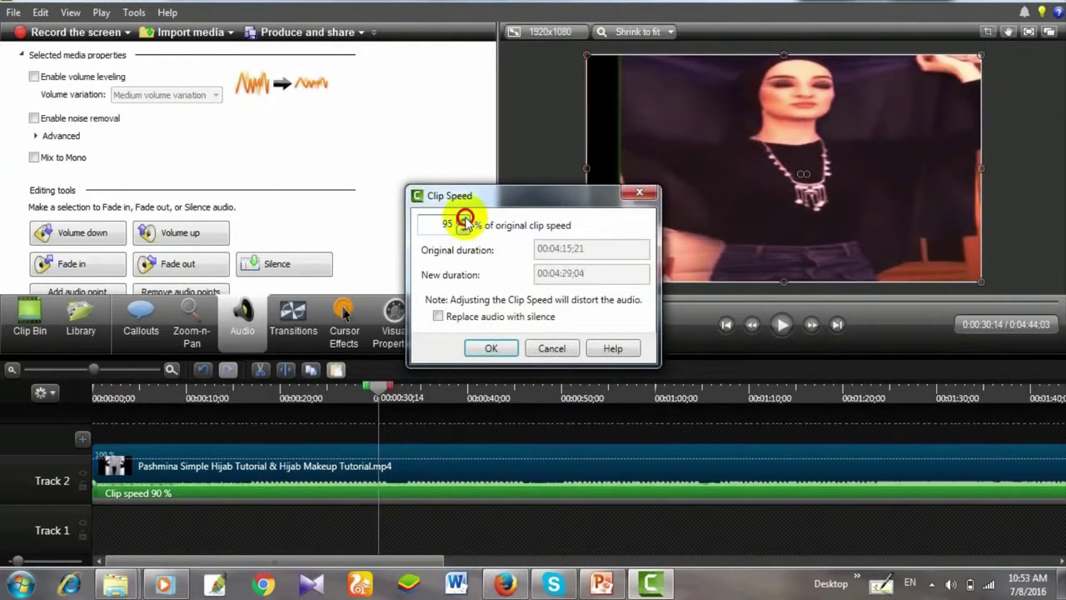
click(464, 220)
click(464, 219)
click(491, 349)
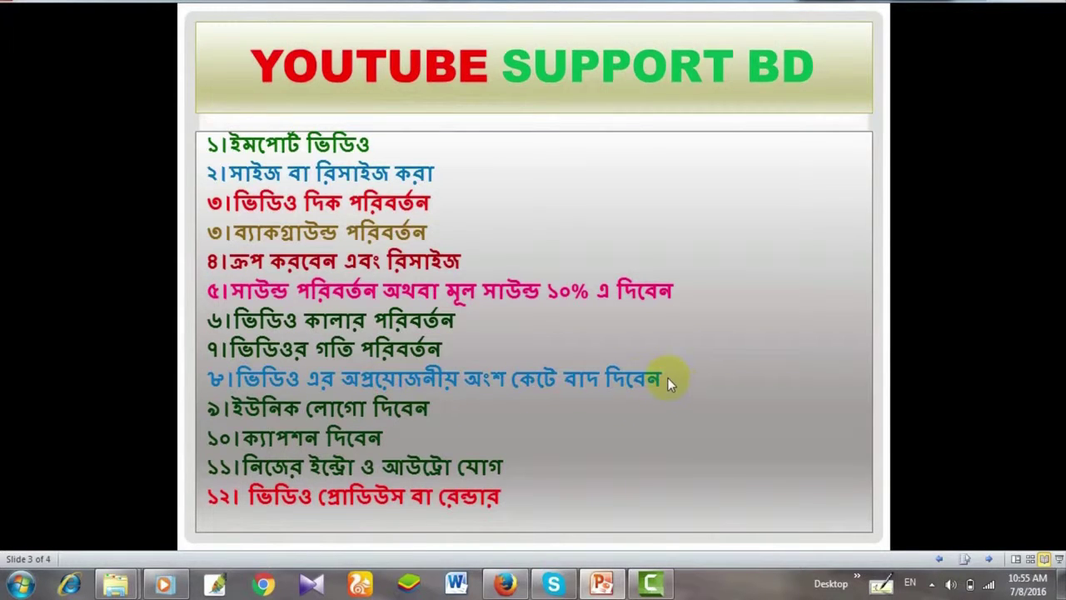
- Return to Camtasia Studio and delete the section of the Track 2 clip from about 0:00:14 to 0:00:21;04
click(650, 584)
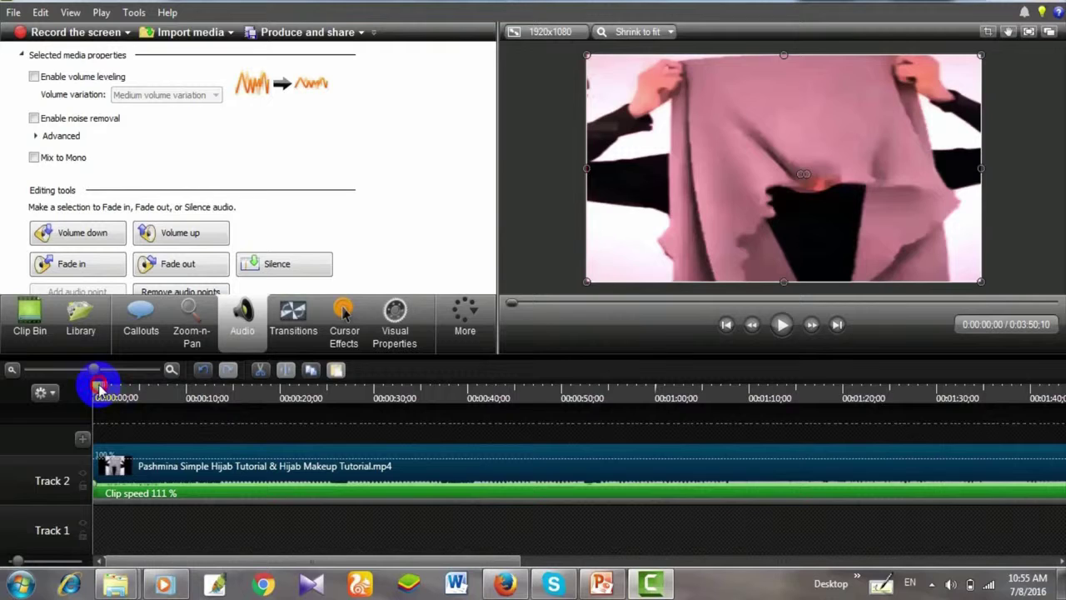
drag(99, 388, 251, 409)
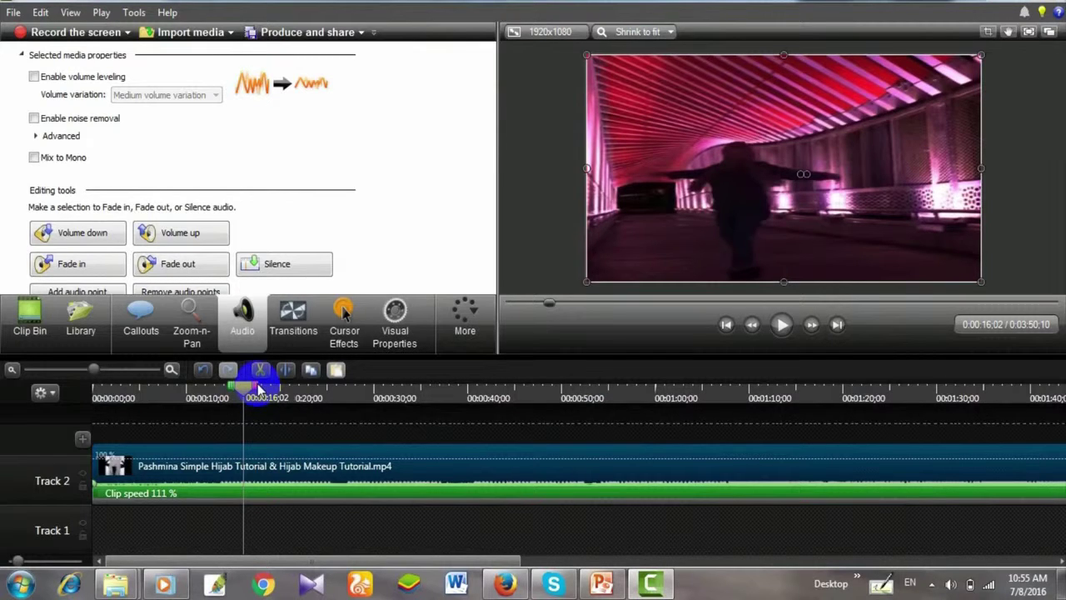
drag(258, 390, 303, 402)
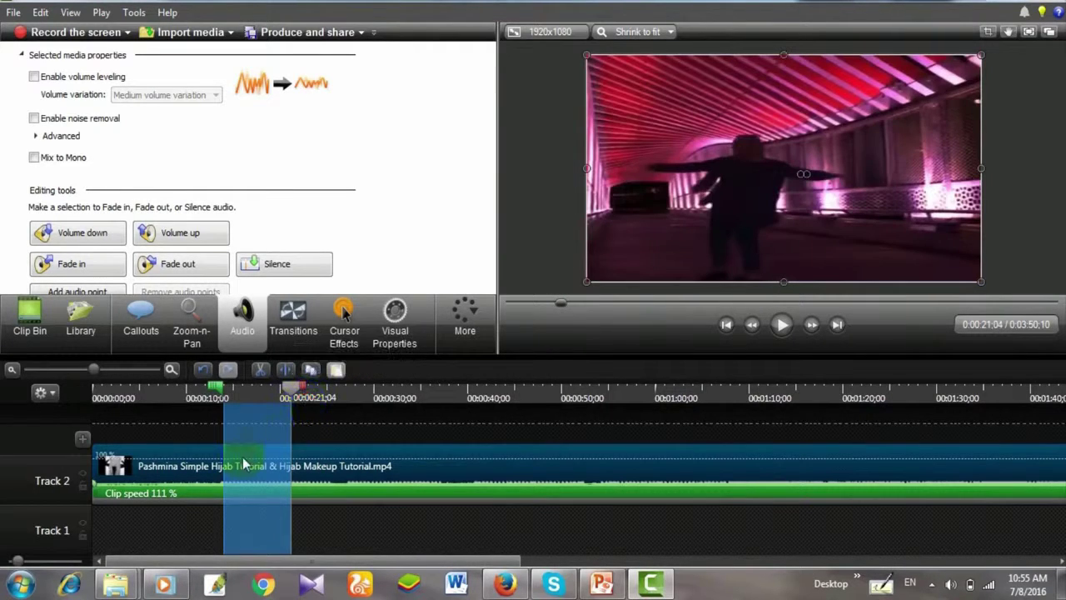
right_click(245, 473)
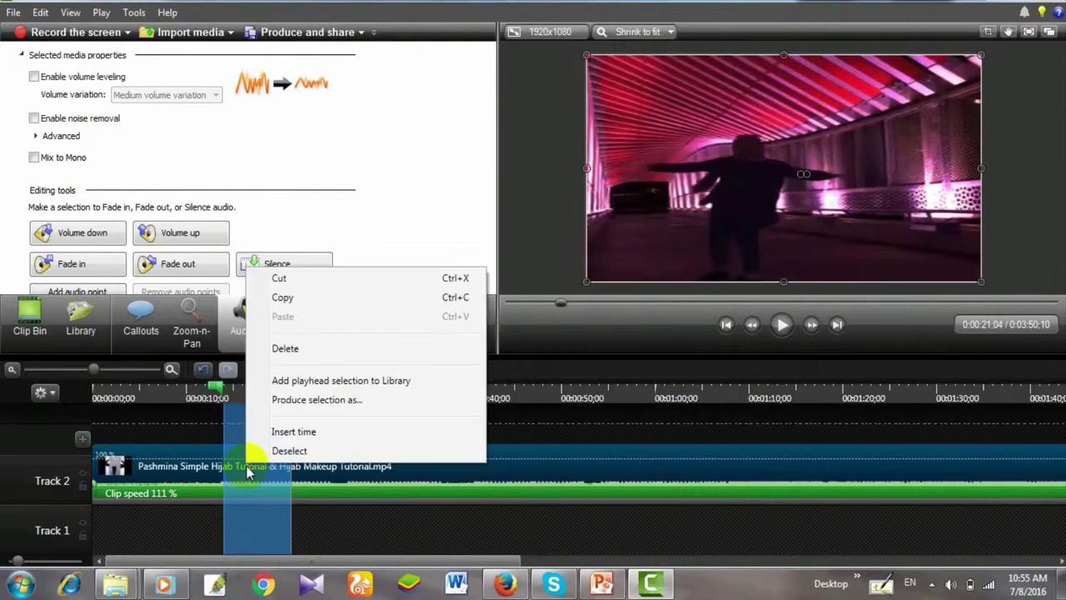
click(286, 349)
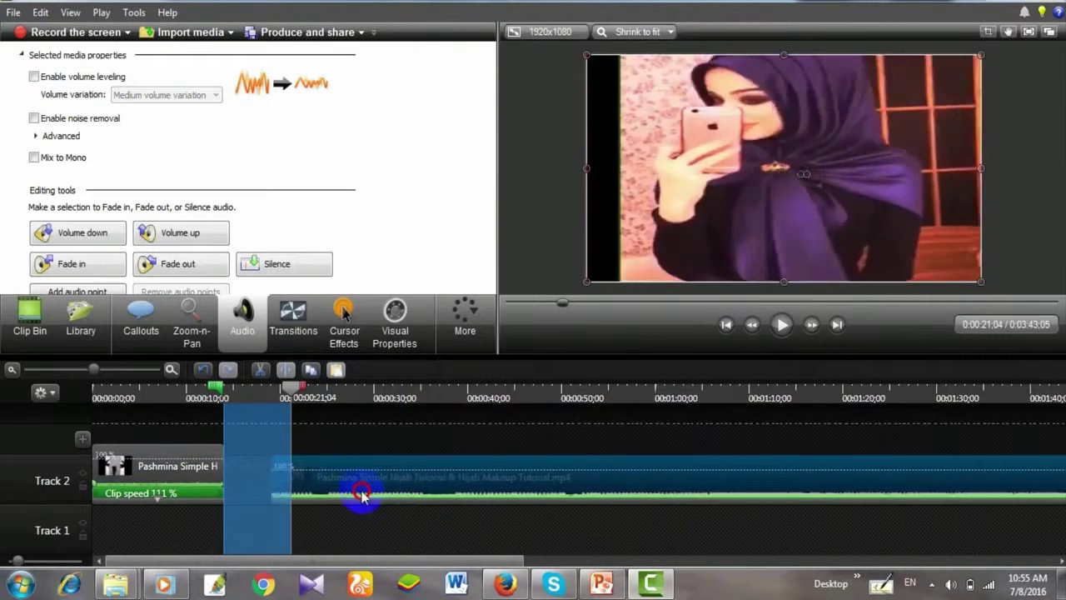
- Split the long remaining clip on Track 2 at 0:00:48;08 and at 0:01:12;26
mouse_move(297, 387)
mouse_down()
mouse_move(237, 385)
mouse_move(595, 436)
mouse_move(534, 453)
mouse_move(545, 452)
mouse_up()
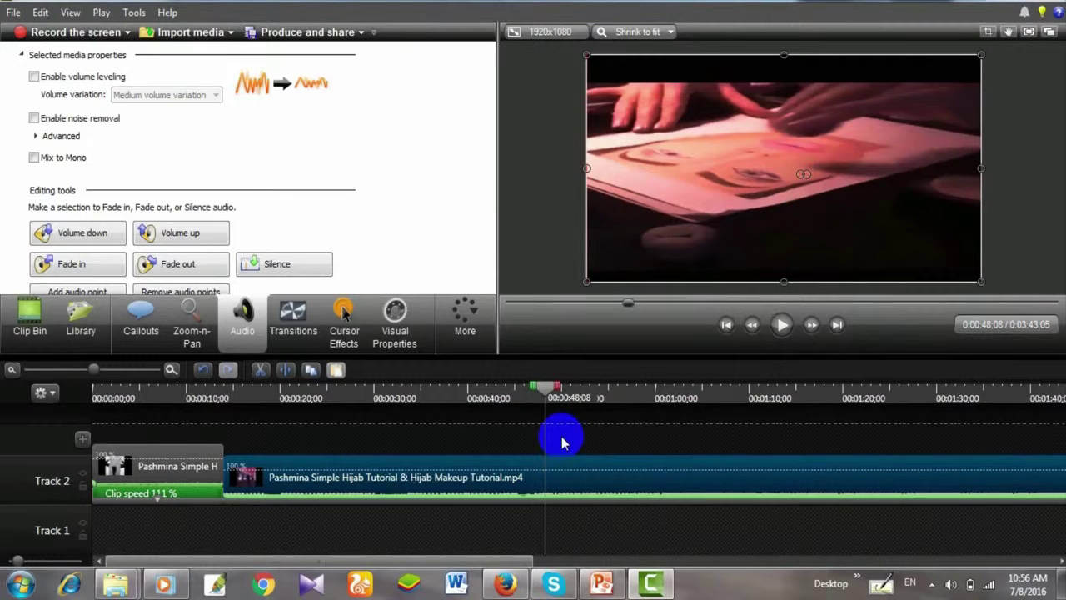
click(284, 373)
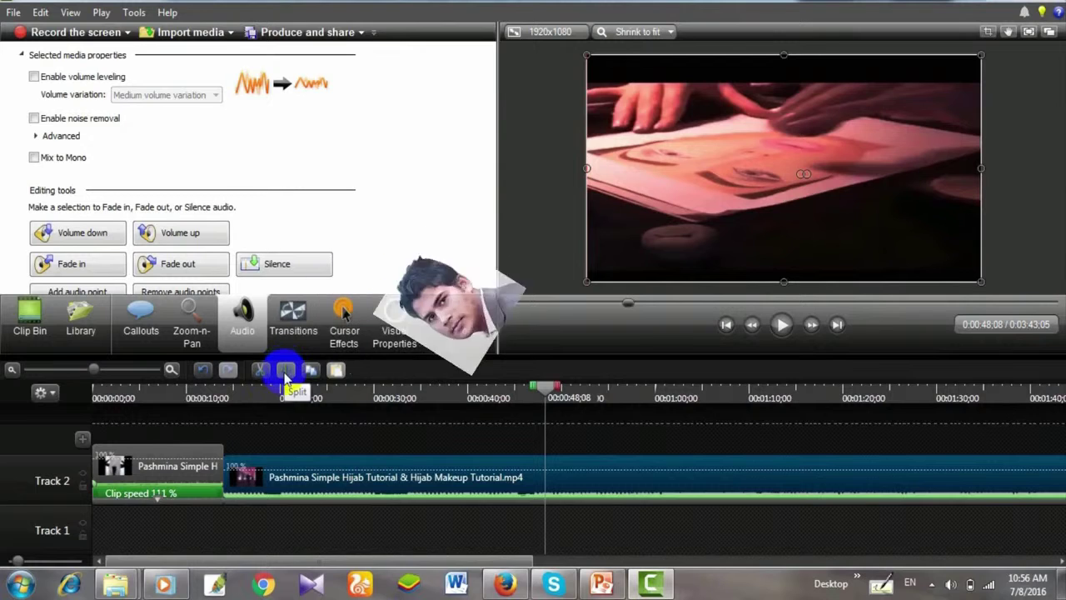
click(581, 489)
drag(581, 489, 564, 464)
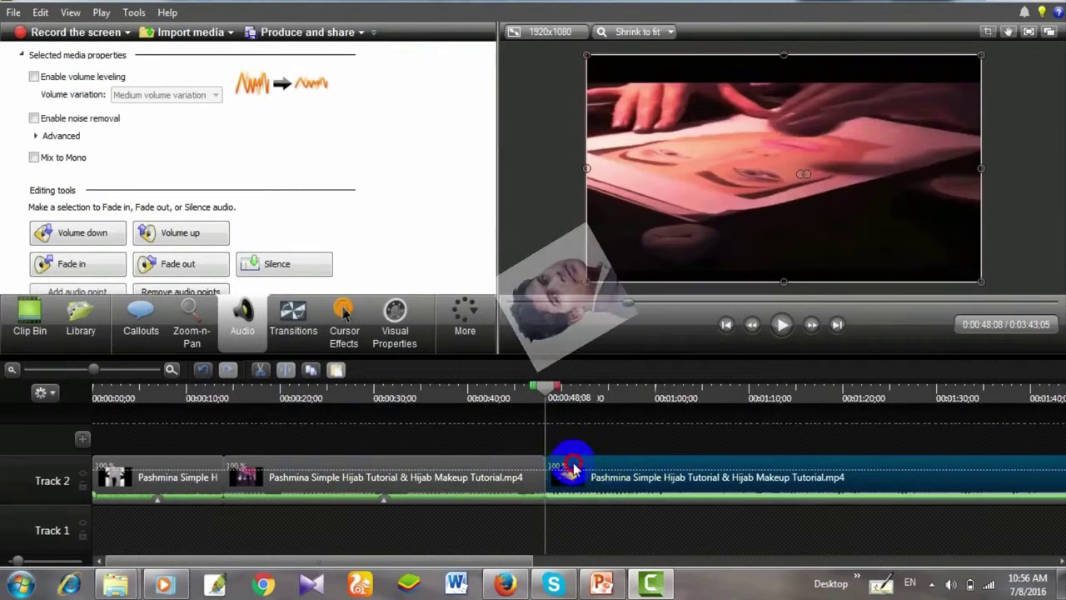
drag(564, 400, 776, 426)
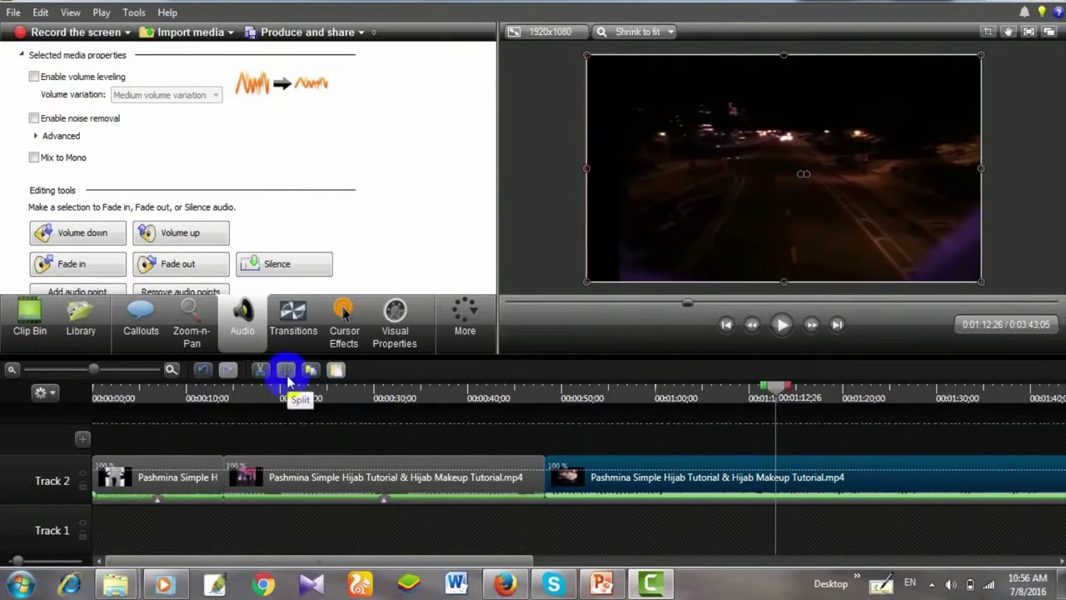
click(287, 379)
- Delete the segment between 0:00:48;08 and 0:01:12;26 and close the gap with the clip that follows it
click(633, 482)
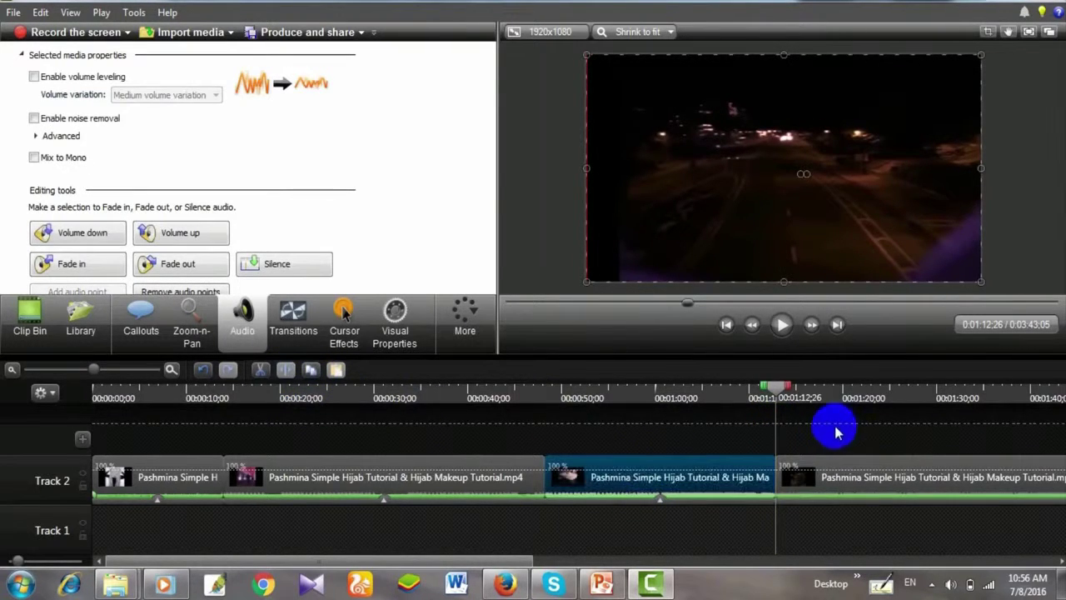
drag(821, 469, 670, 488)
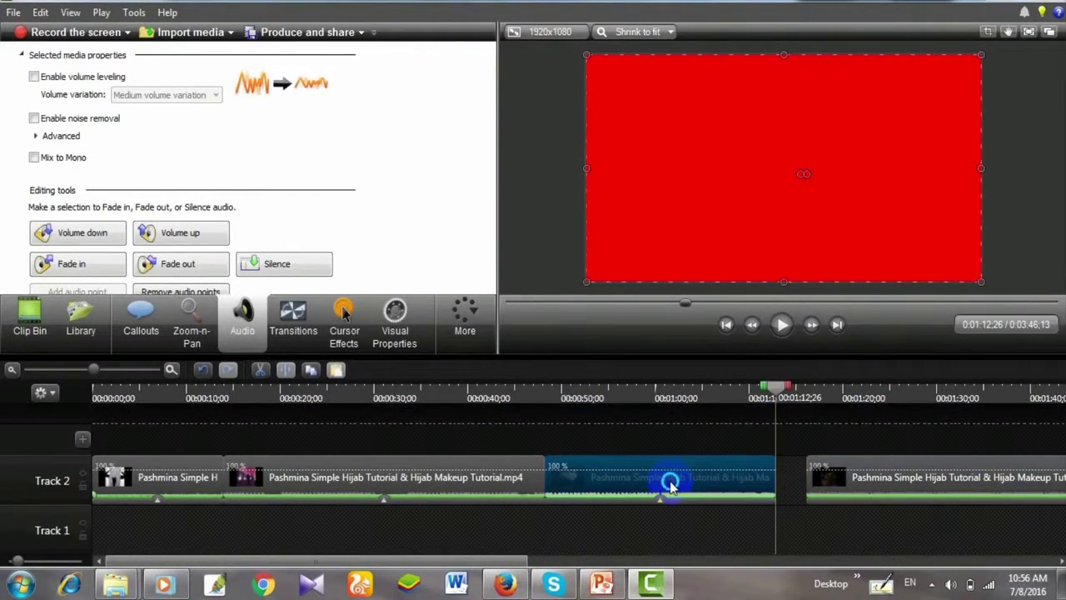
right_click(670, 480)
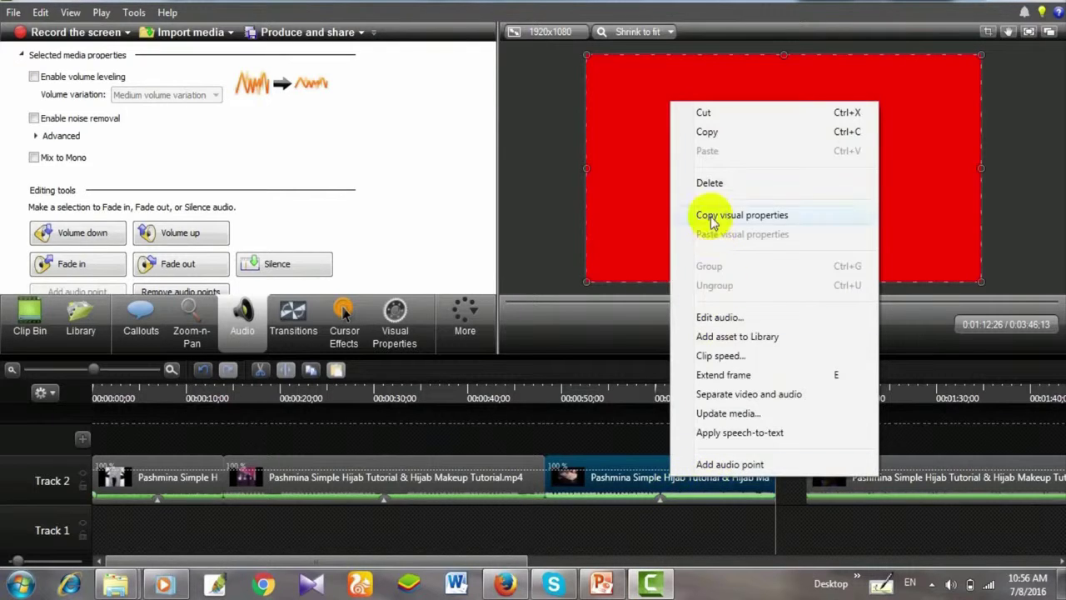
click(709, 182)
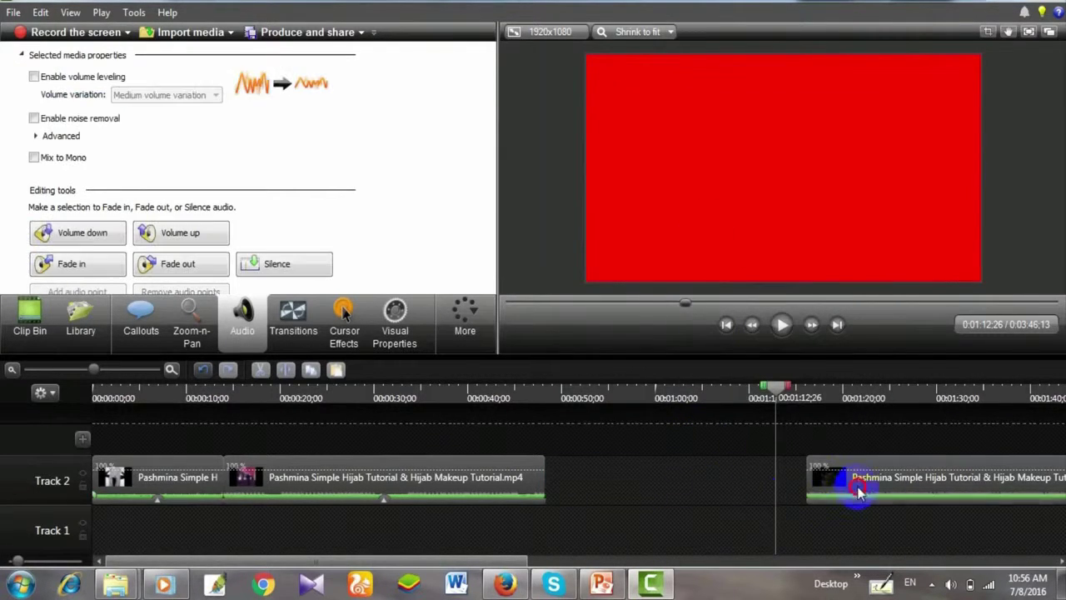
drag(847, 485, 521, 476)
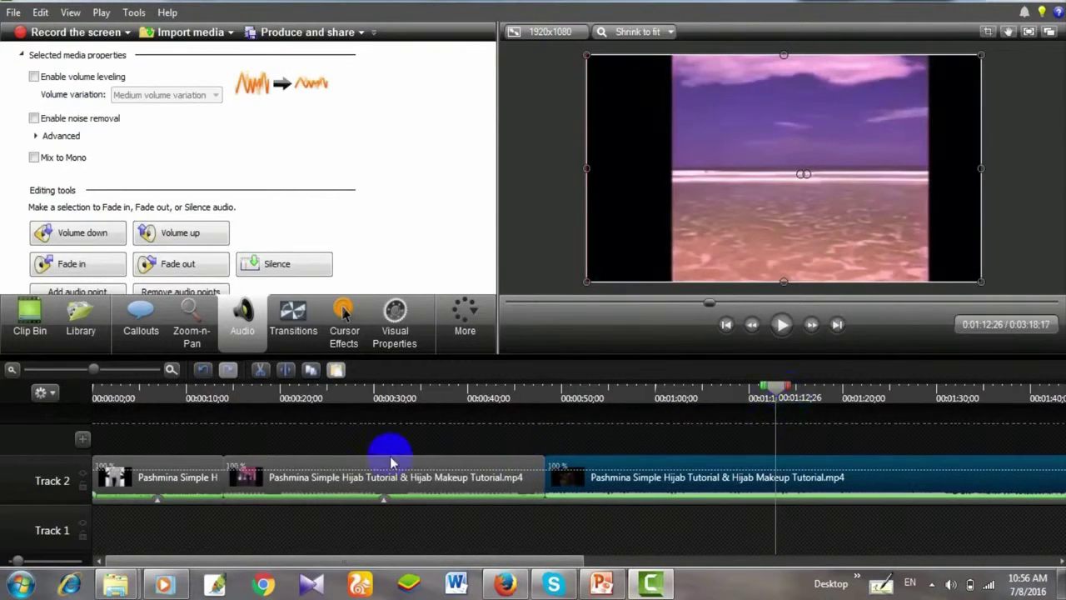
- Split the last clip on Track 2 at 0:01:46;00 and shift the part after the split away, leaving a gap
click(11, 369)
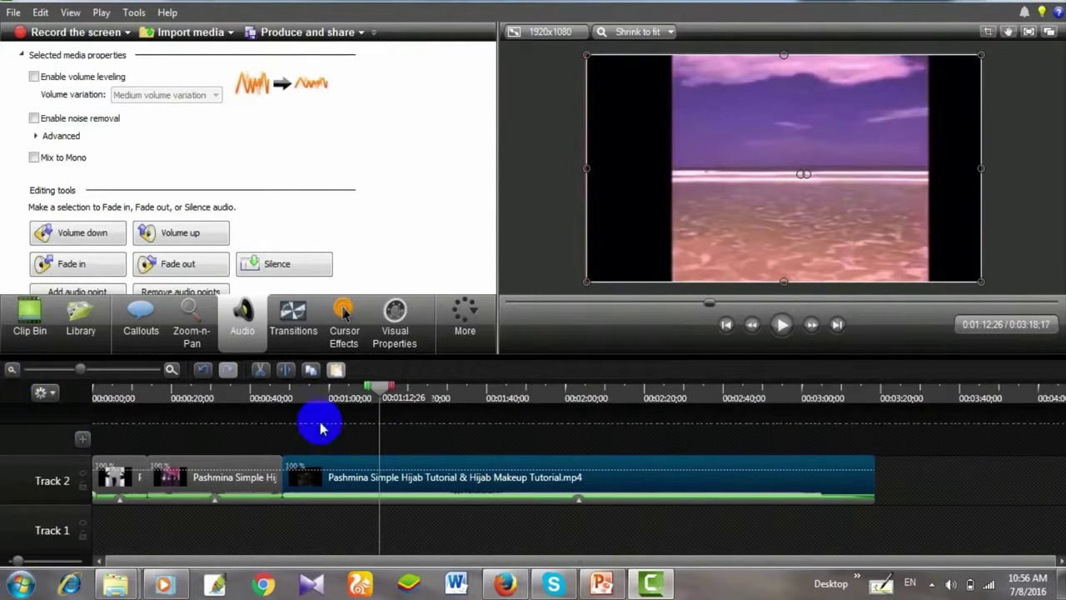
drag(379, 390, 507, 454)
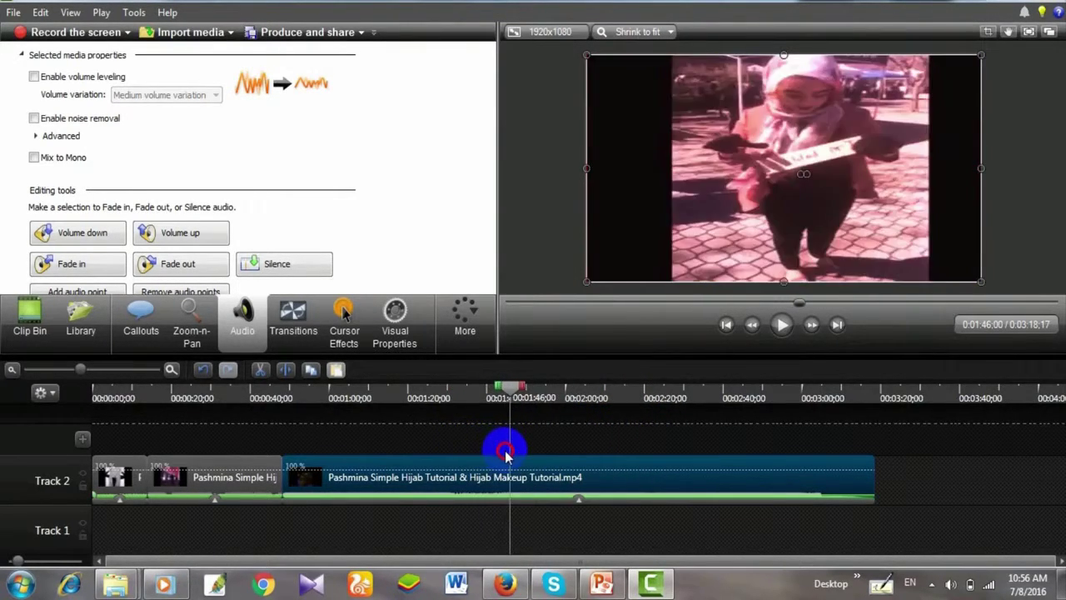
click(287, 381)
drag(667, 498, 678, 505)
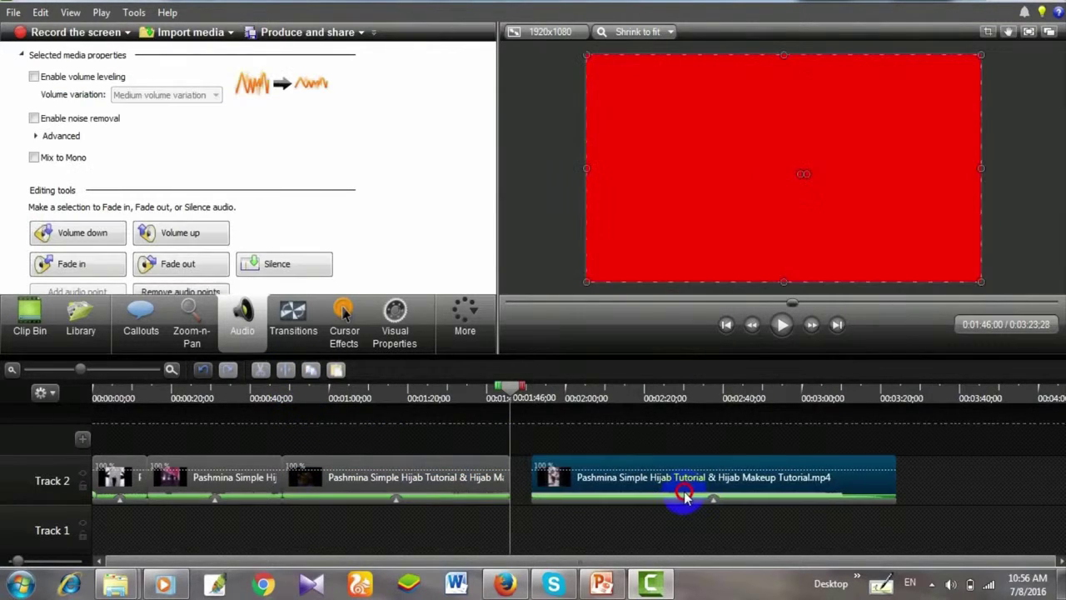
- Delete the Track 2 section between 0:01:18;01 and 0:01:46;00 and close the gap with the clip that follows it
drag(521, 398, 402, 416)
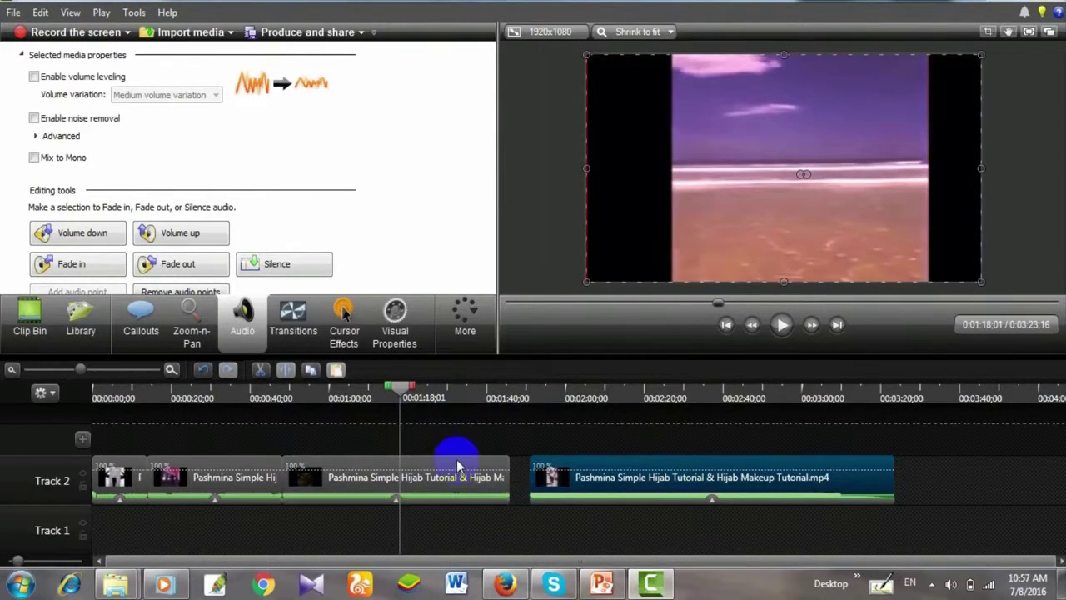
click(462, 475)
click(286, 369)
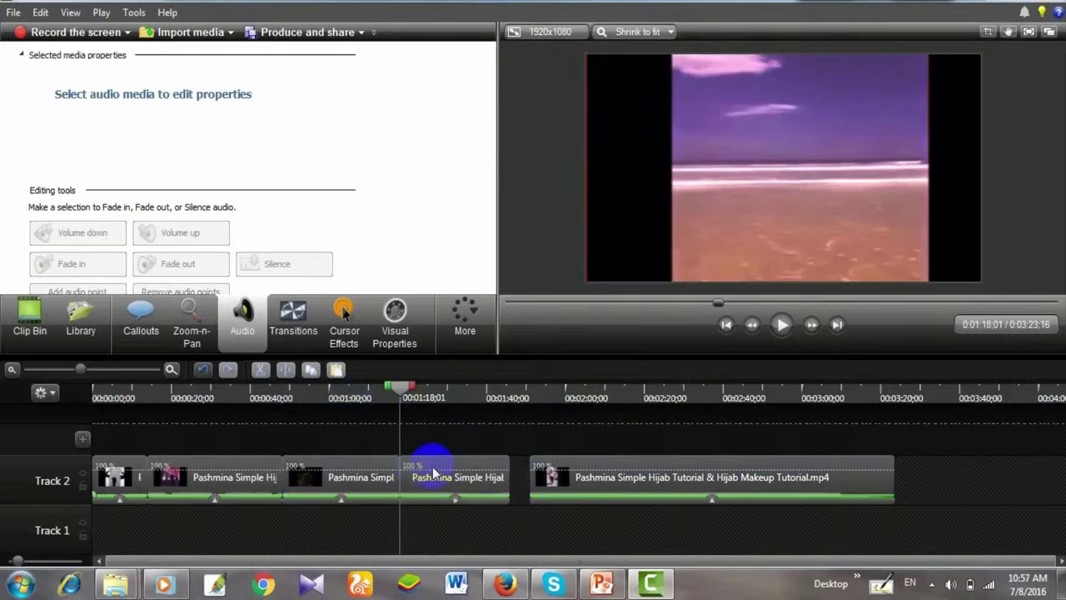
click(436, 476)
key(Delete)
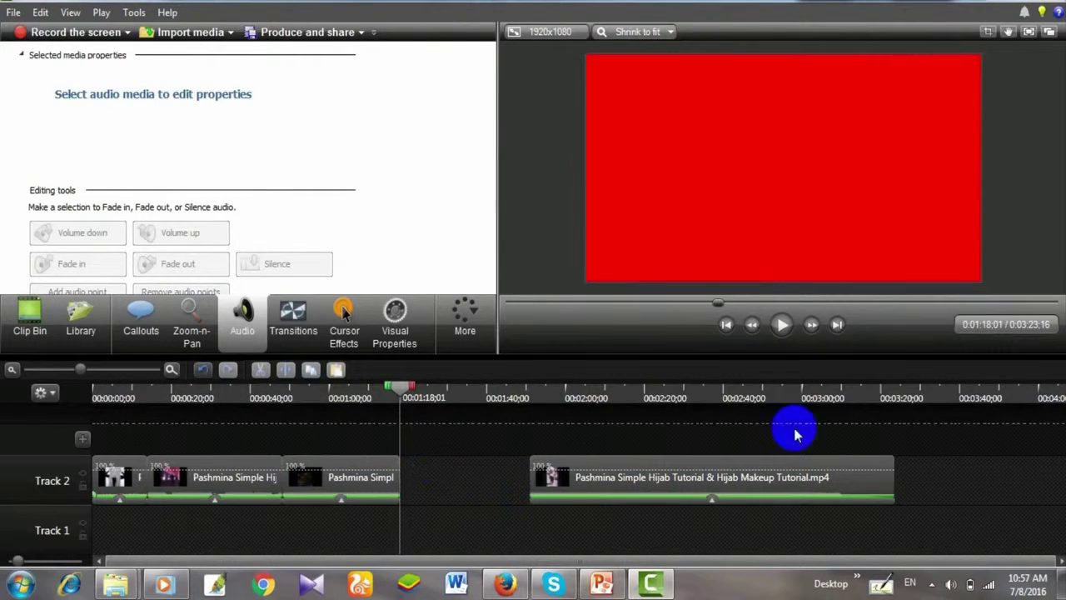
drag(697, 479, 337, 450)
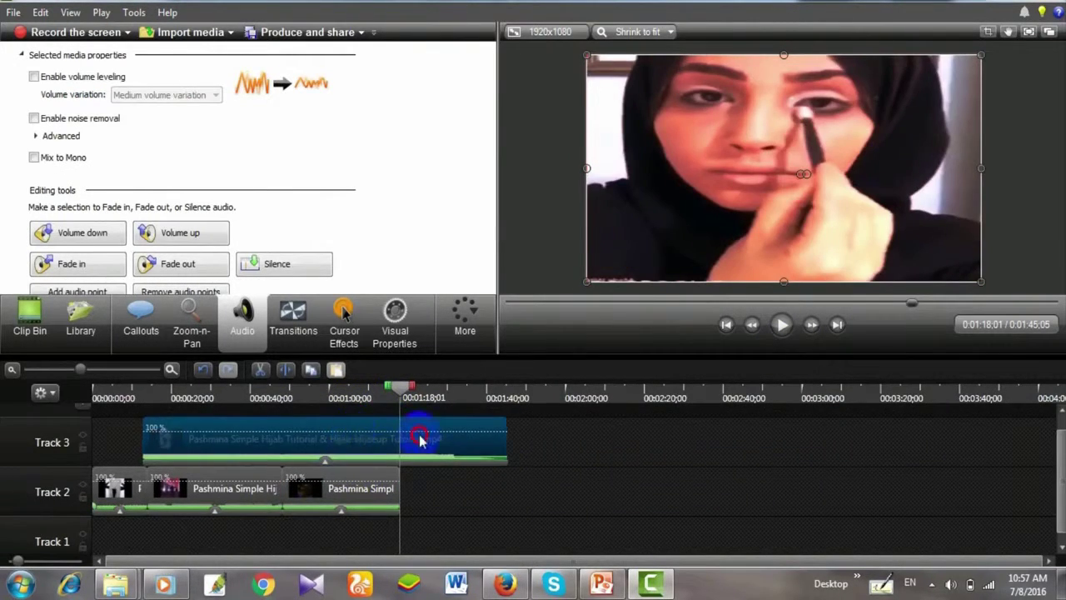
drag(419, 428, 510, 498)
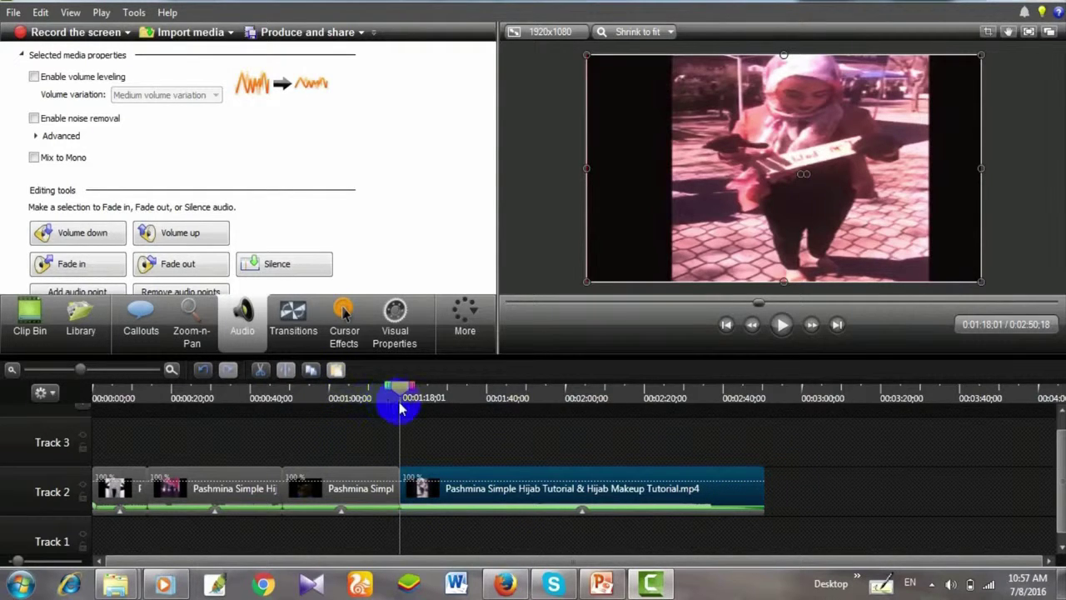
- Add a Blinds transition between the first two Track 2 clips and a Cube rotate transition between the second and third clips
click(306, 330)
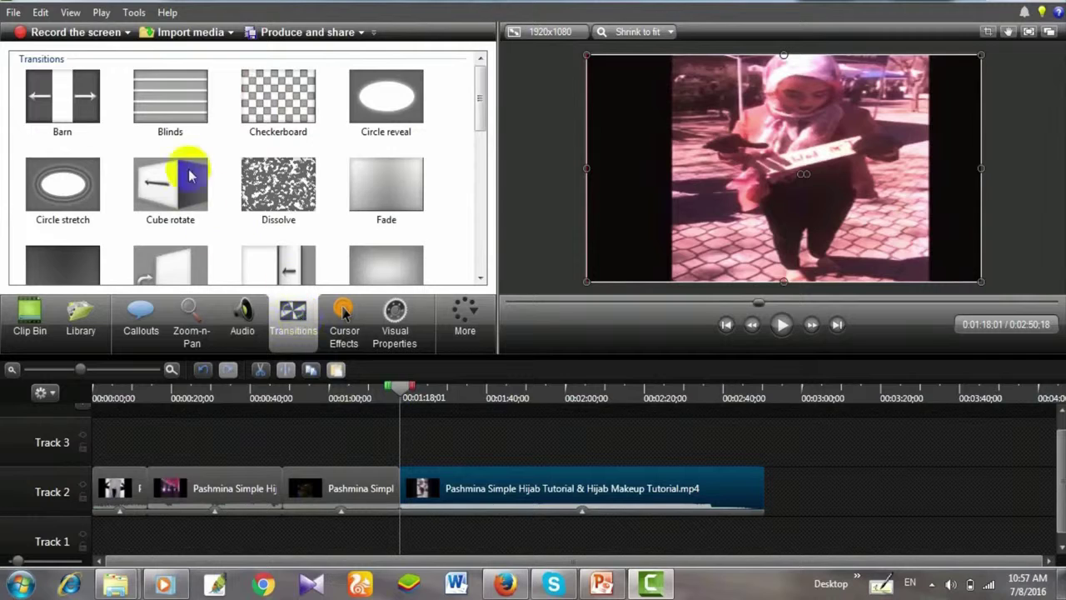
drag(171, 106, 142, 488)
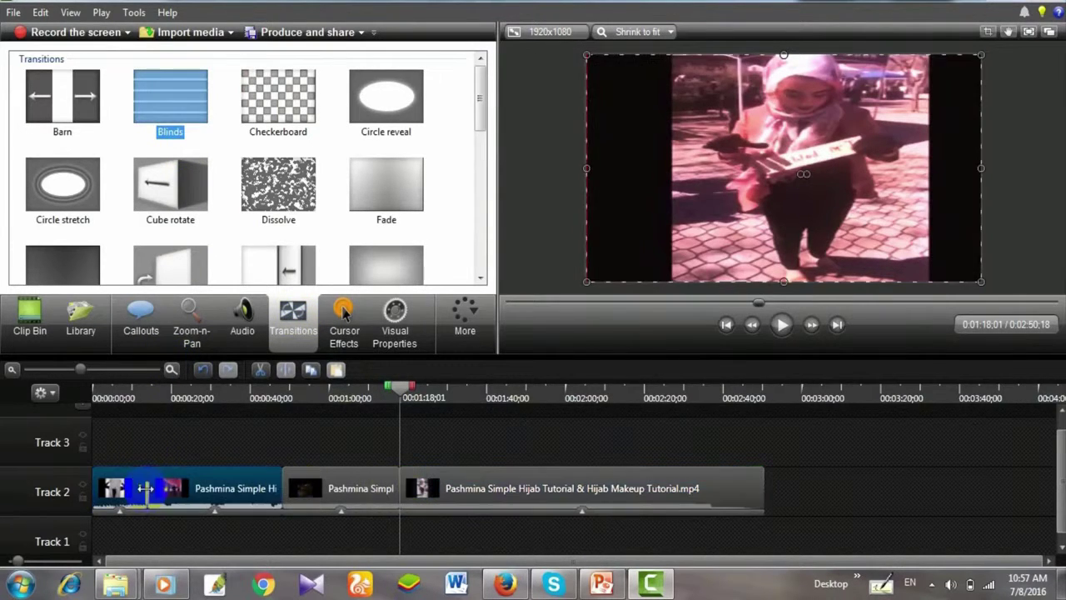
drag(158, 188, 279, 492)
- Play the video from 0:00:47;23 to preview the Cube rotate transition
mouse_move(407, 388)
mouse_down()
mouse_move(262, 424)
mouse_move(280, 428)
mouse_up()
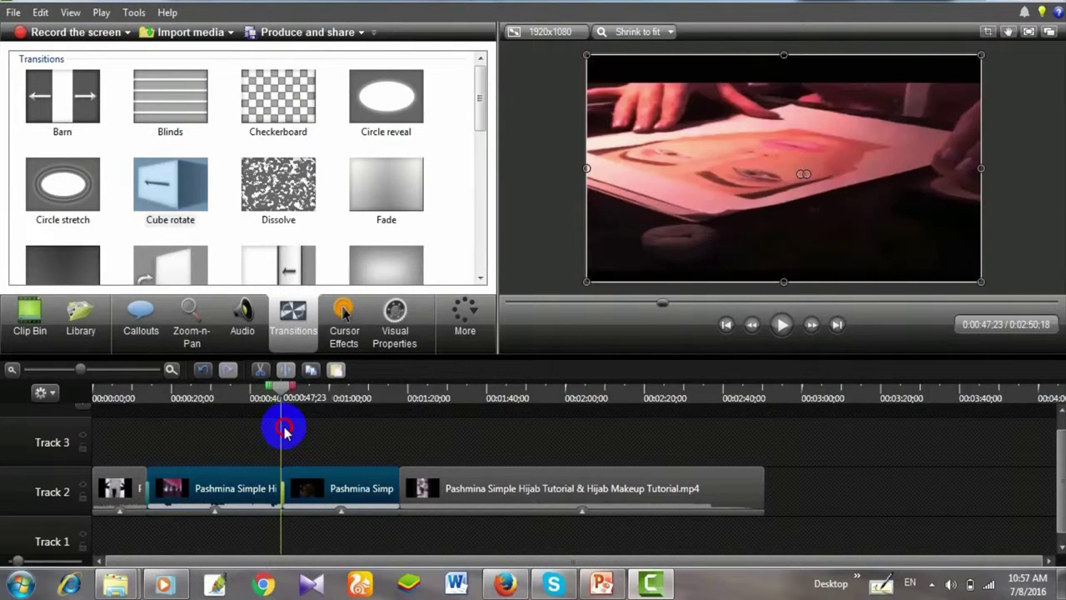
click(782, 325)
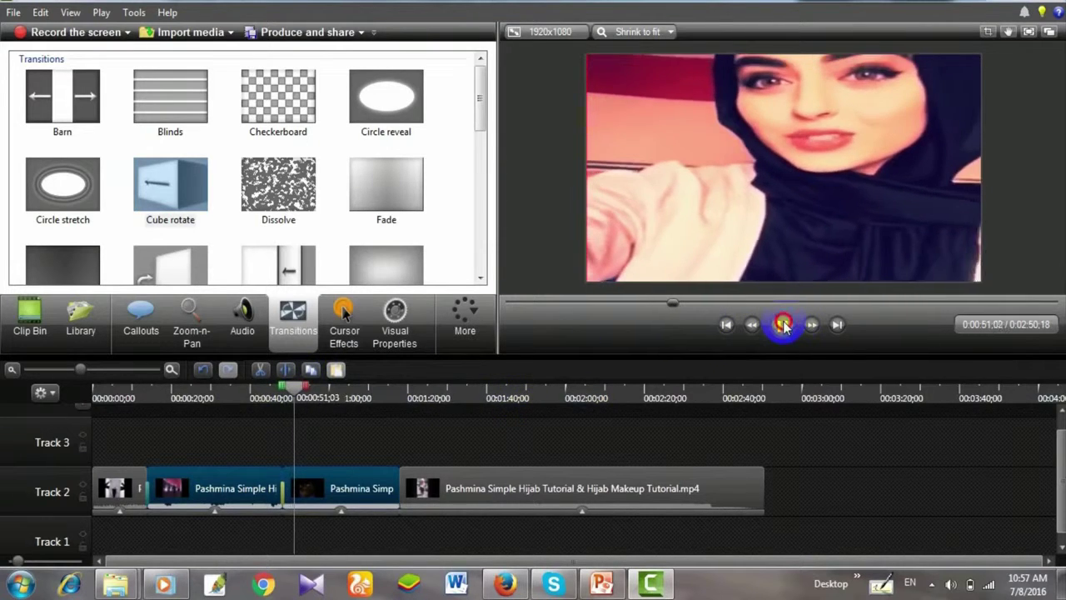
click(783, 325)
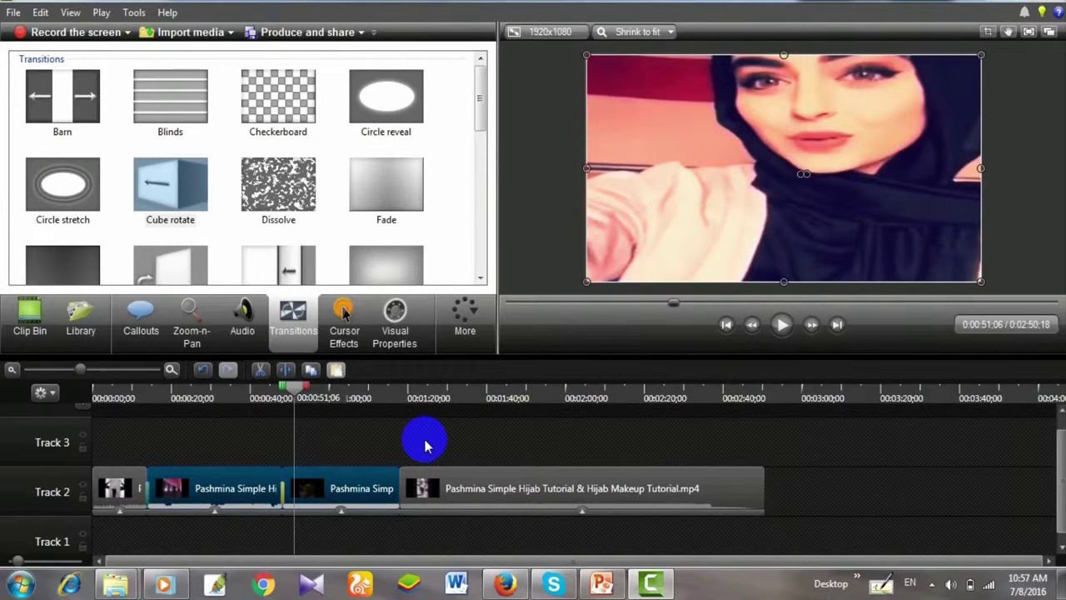
- Switch to the PowerPoint checklist to check the next editing item and return to Camtasia Studio
click(605, 585)
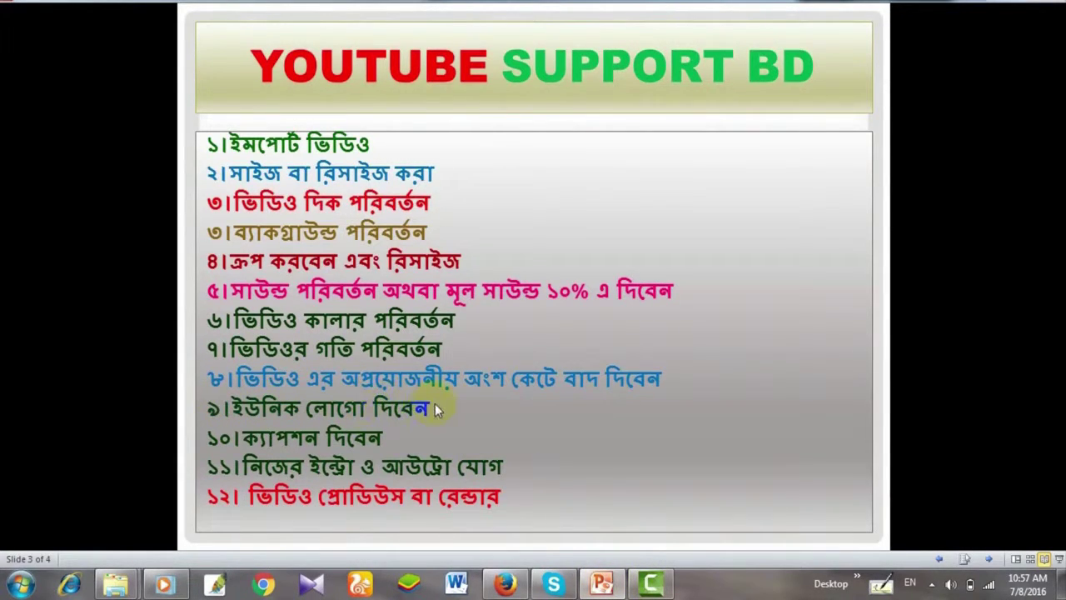
click(653, 585)
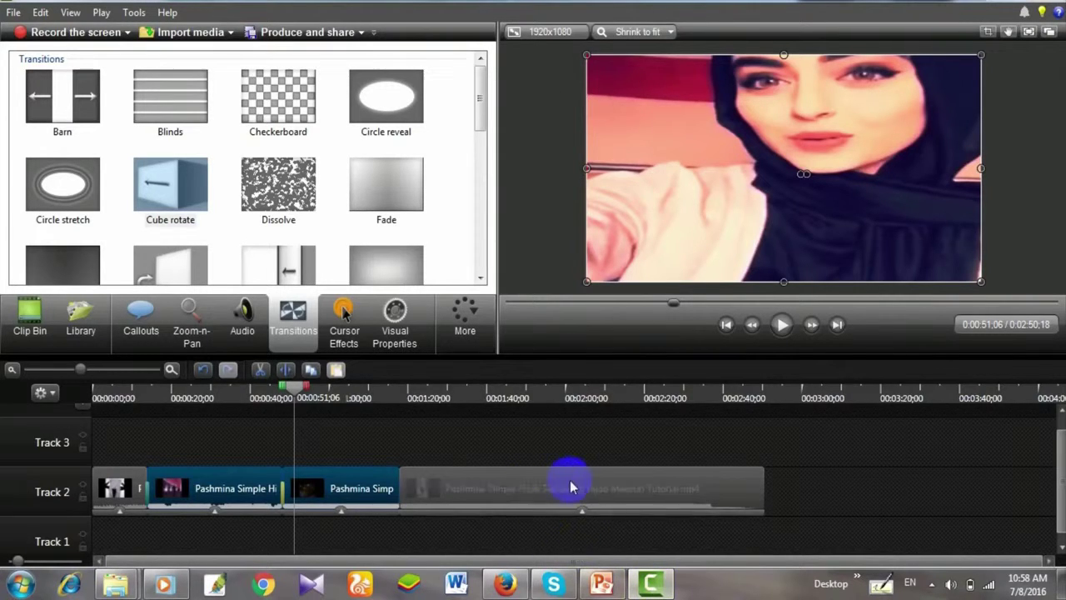
- Add a Filled Rounded Rectangle callout at 0:00:43;02, place it in the video's upper-left corner and make it narrower
drag(300, 388, 265, 488)
click(158, 304)
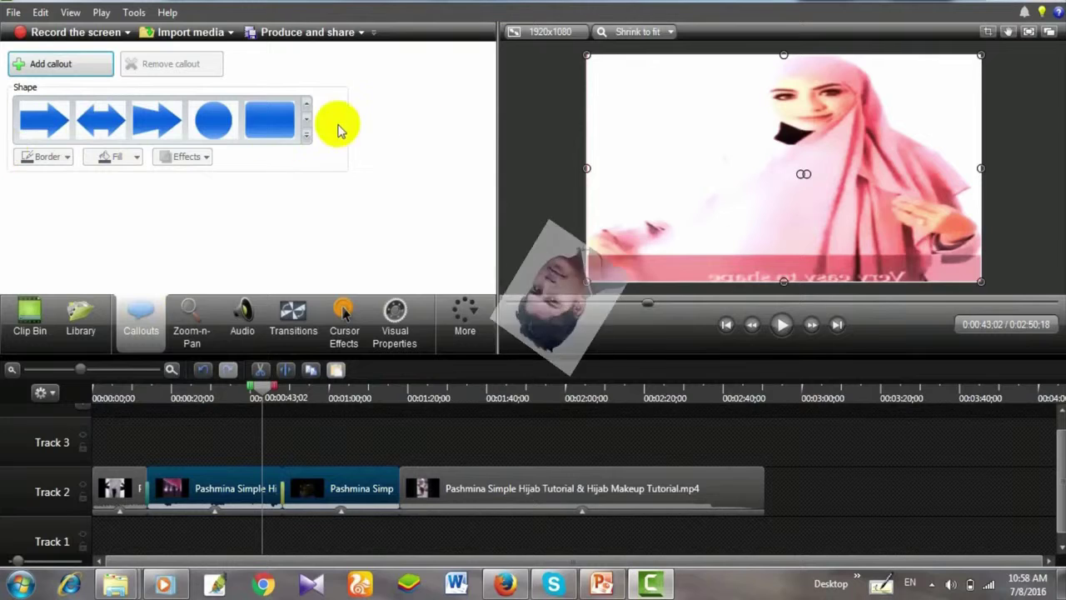
click(308, 125)
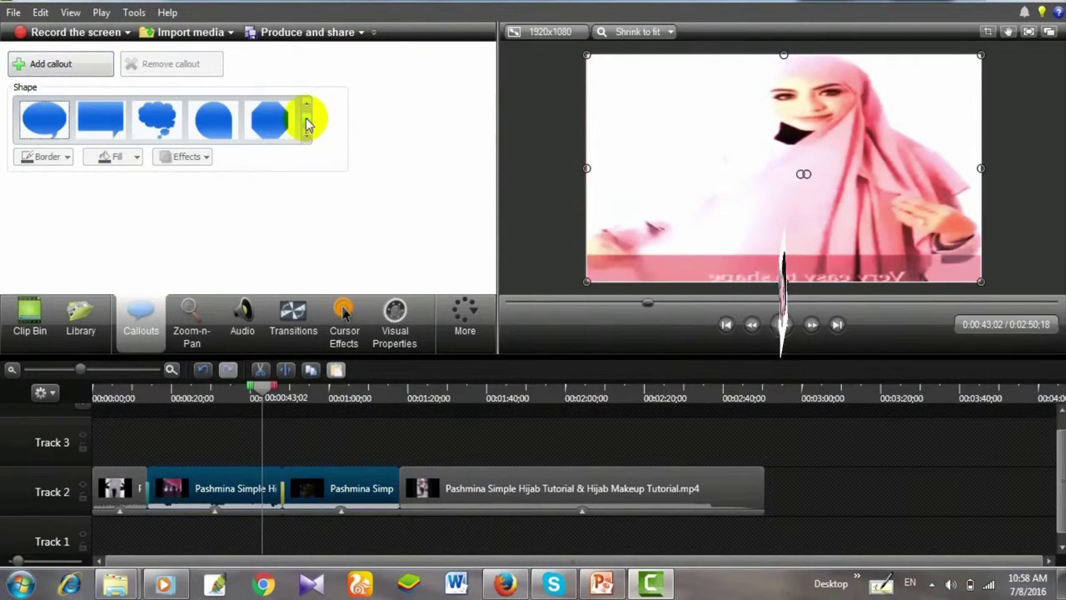
click(306, 103)
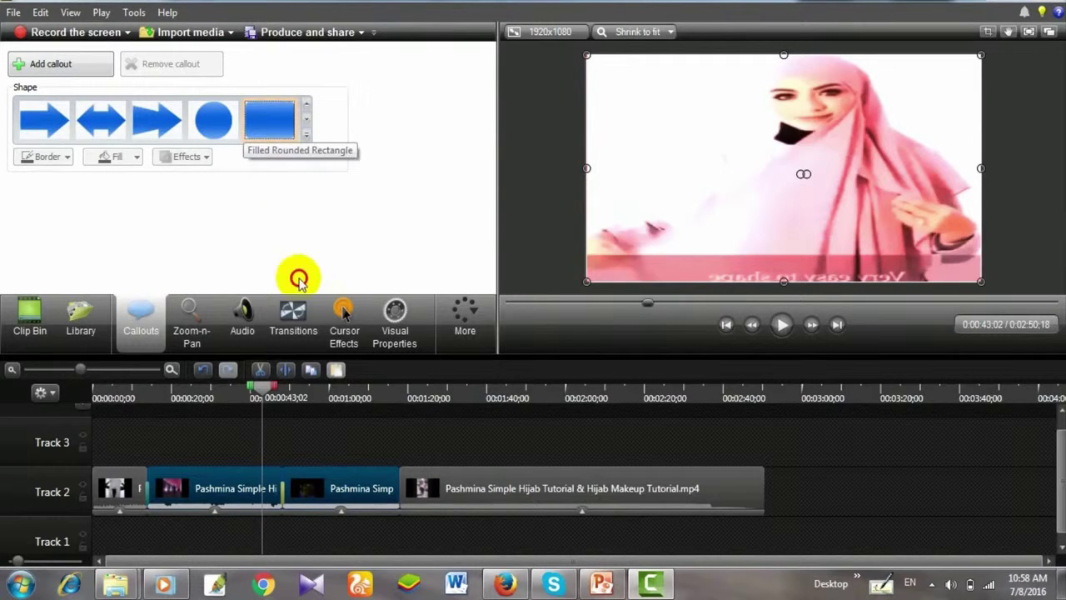
click(279, 121)
drag(784, 182, 639, 111)
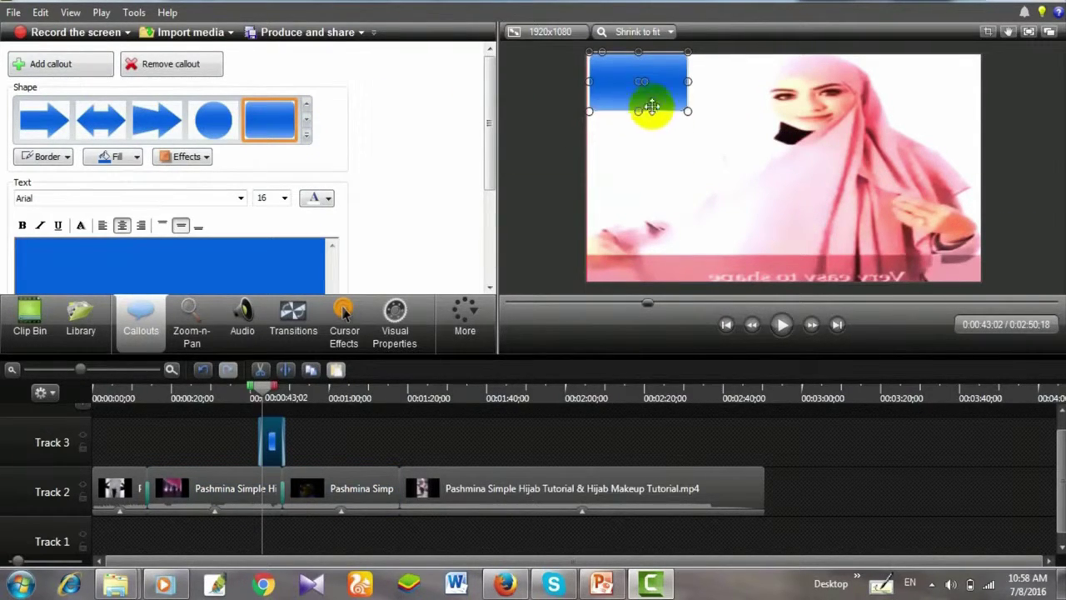
drag(688, 82, 664, 81)
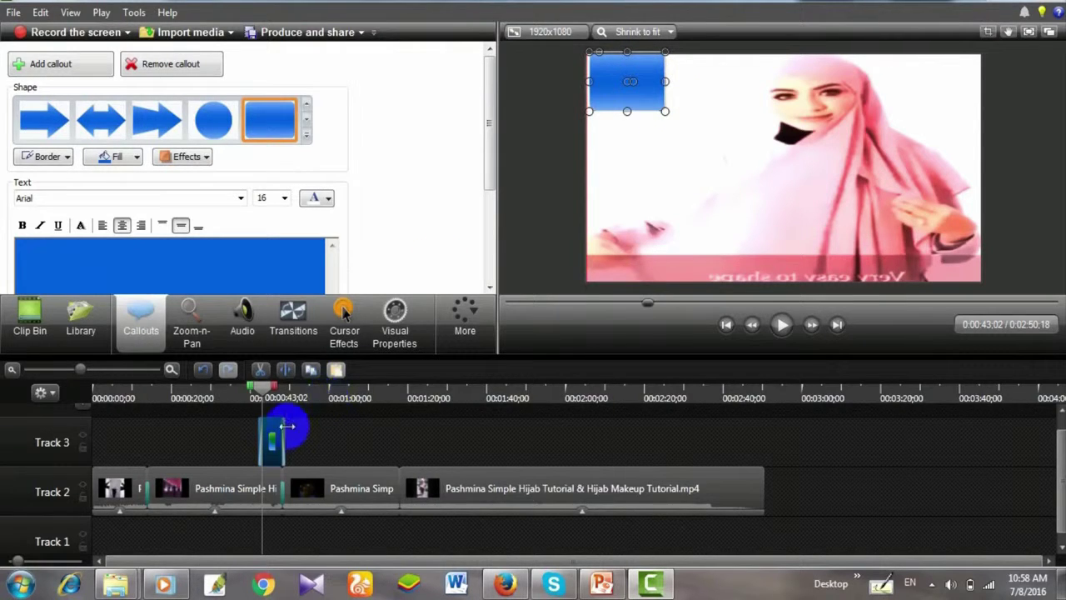
- Enter "ISLAMIC HOUR BD" as the callout text at font size 48 and reduce the callout's height to fit
click(191, 255)
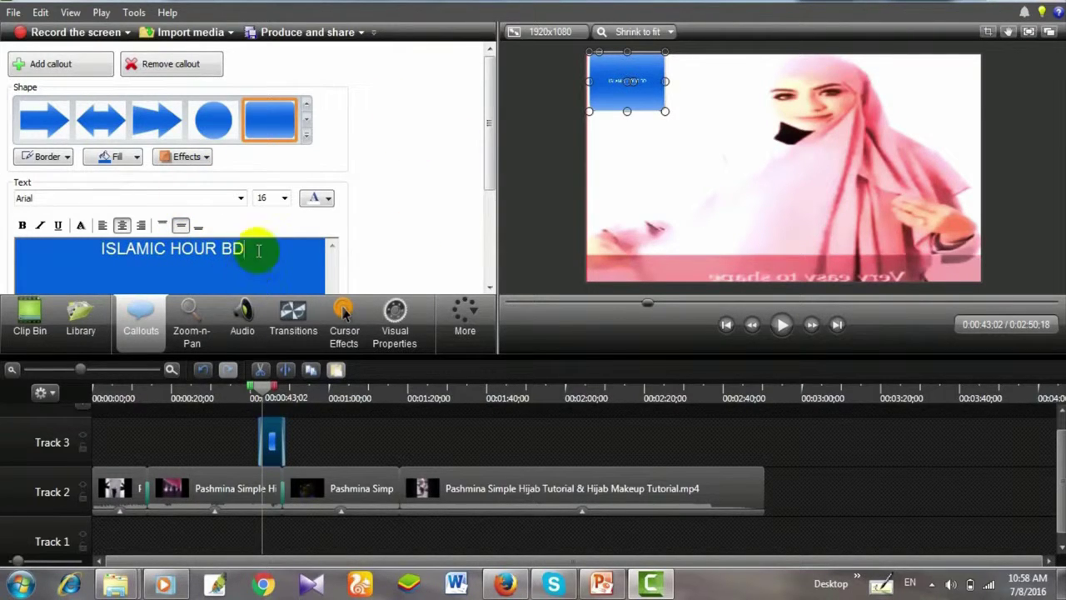
drag(258, 250, 52, 239)
click(278, 199)
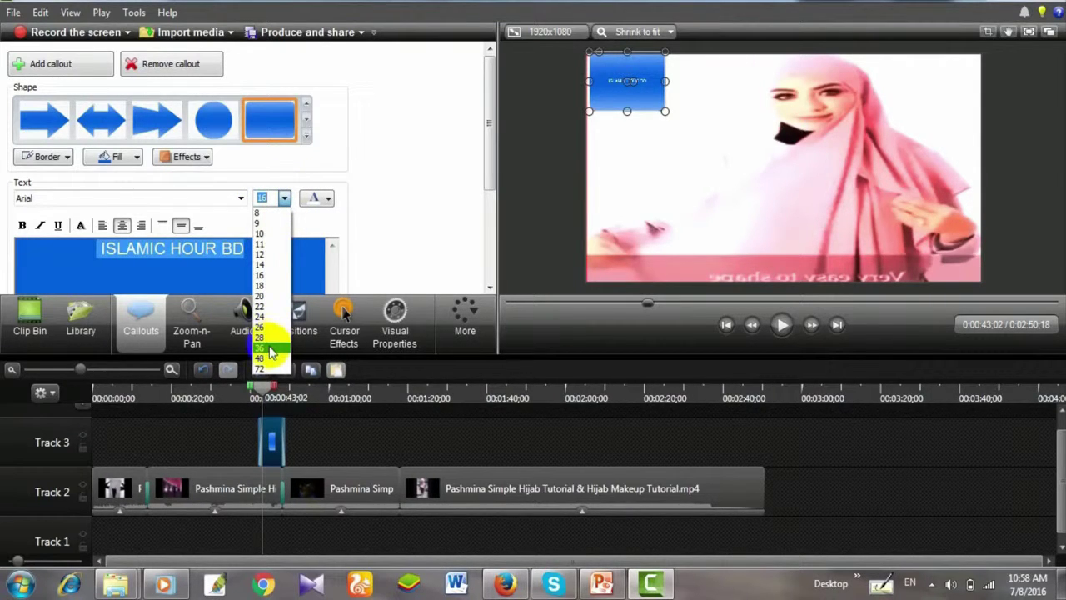
click(266, 359)
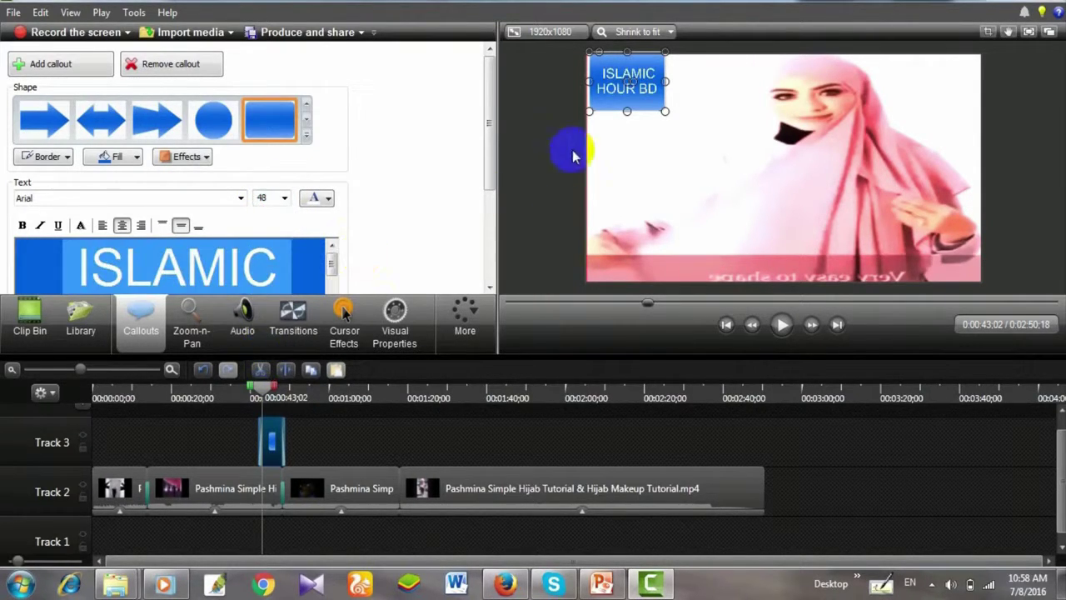
drag(625, 114, 636, 100)
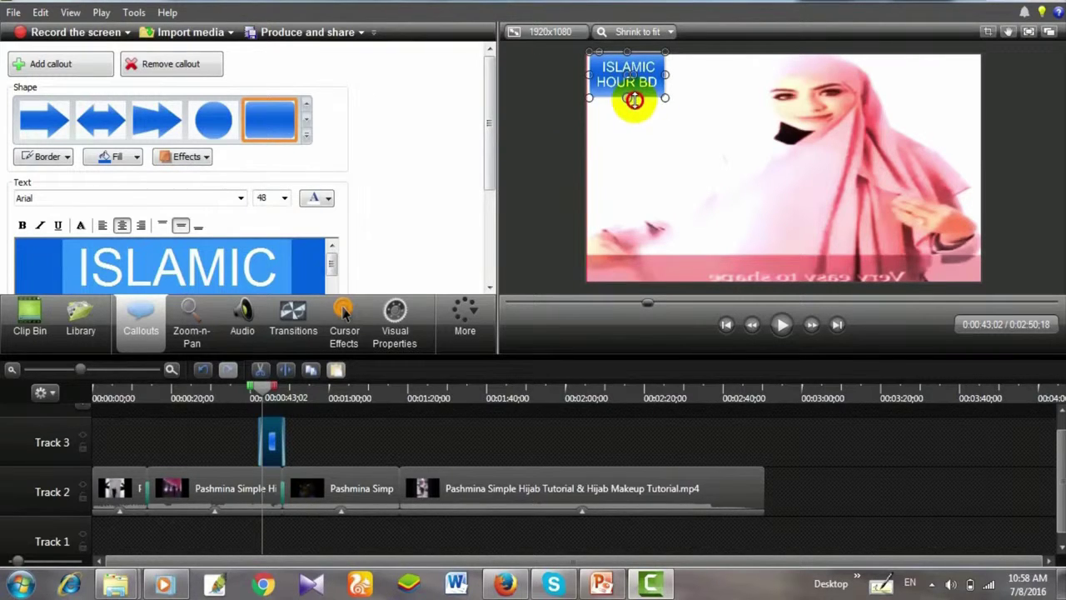
- Color the callout text red and fill the rounded rectangle with dark red
click(328, 199)
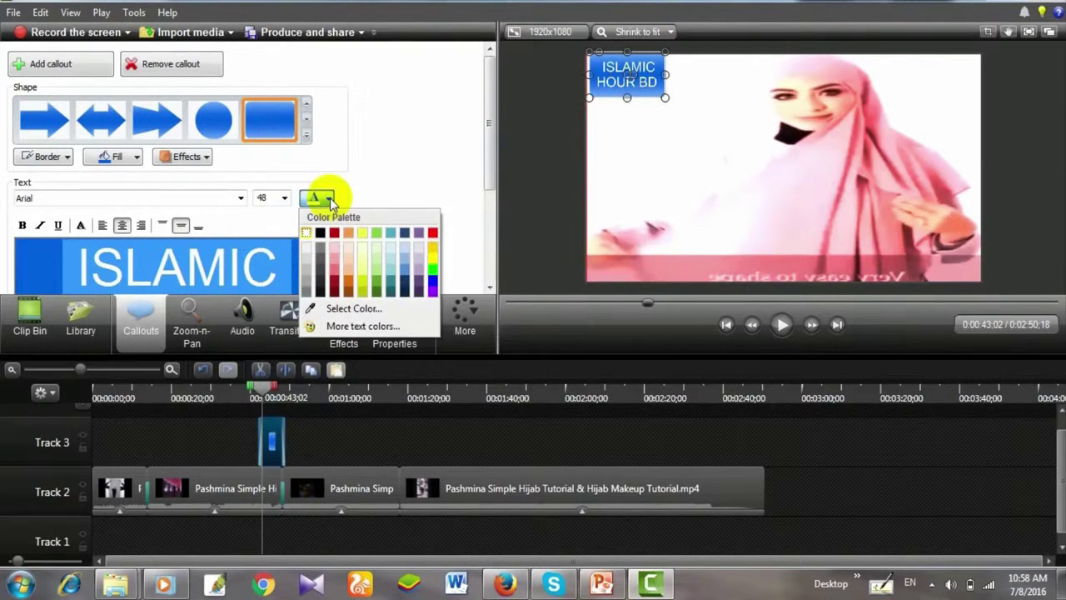
click(435, 235)
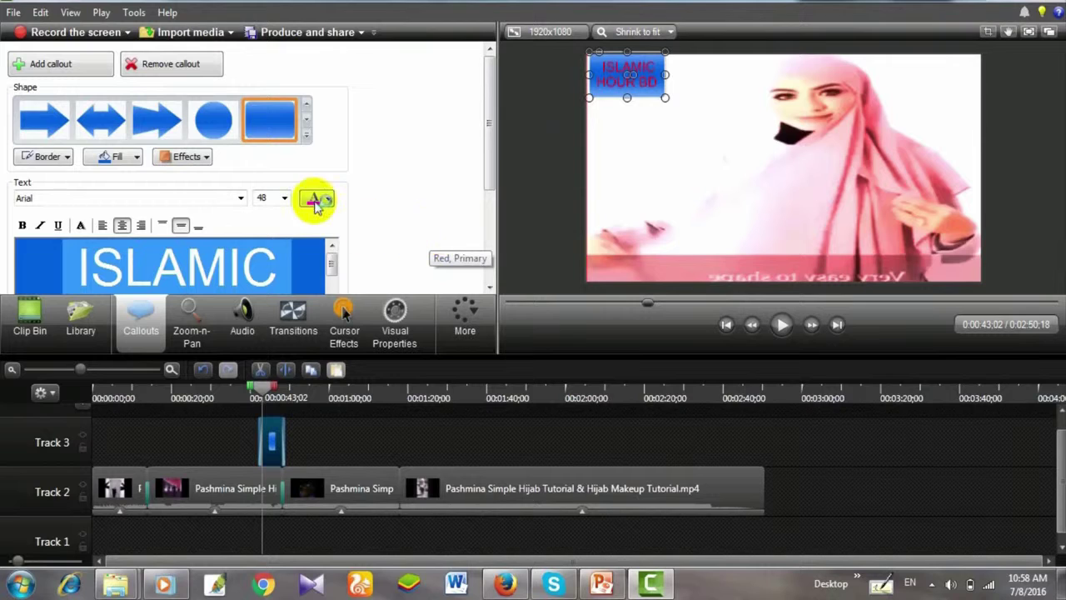
click(129, 156)
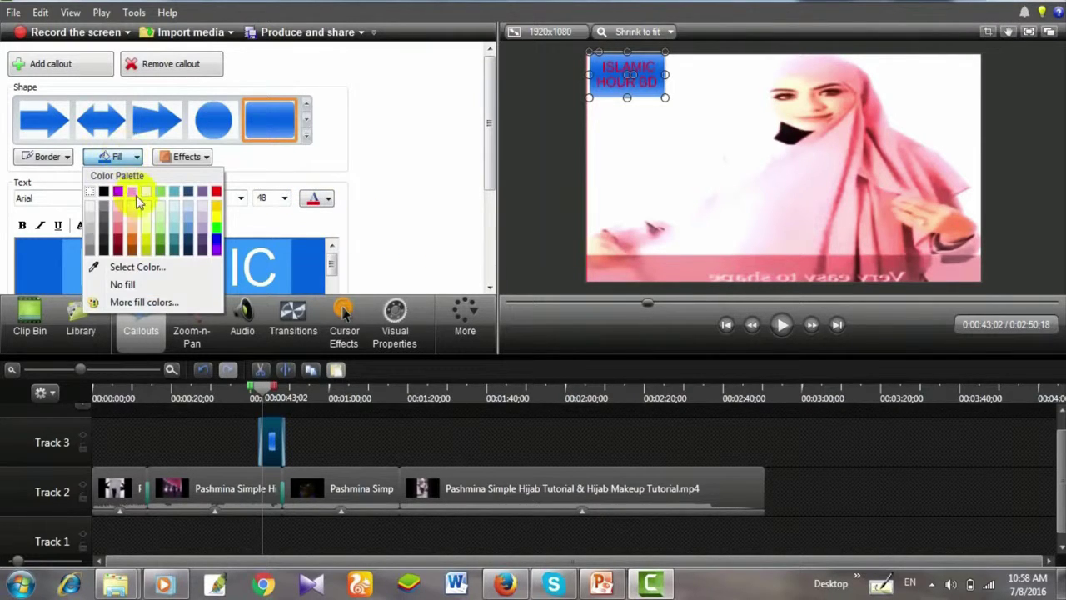
click(118, 244)
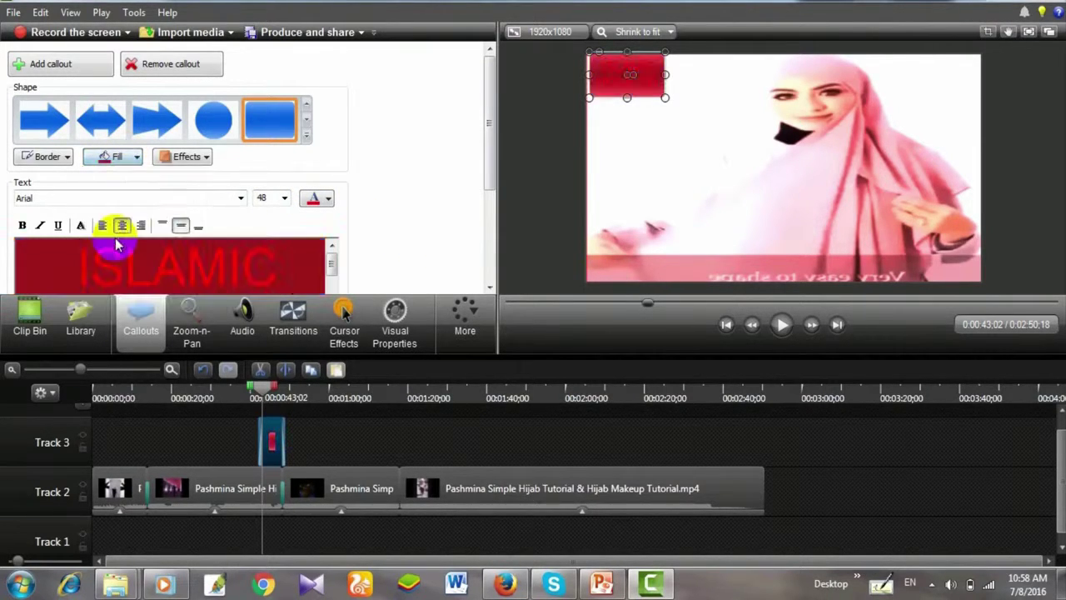
- Apply the 3D Edge style to the callout
click(329, 199)
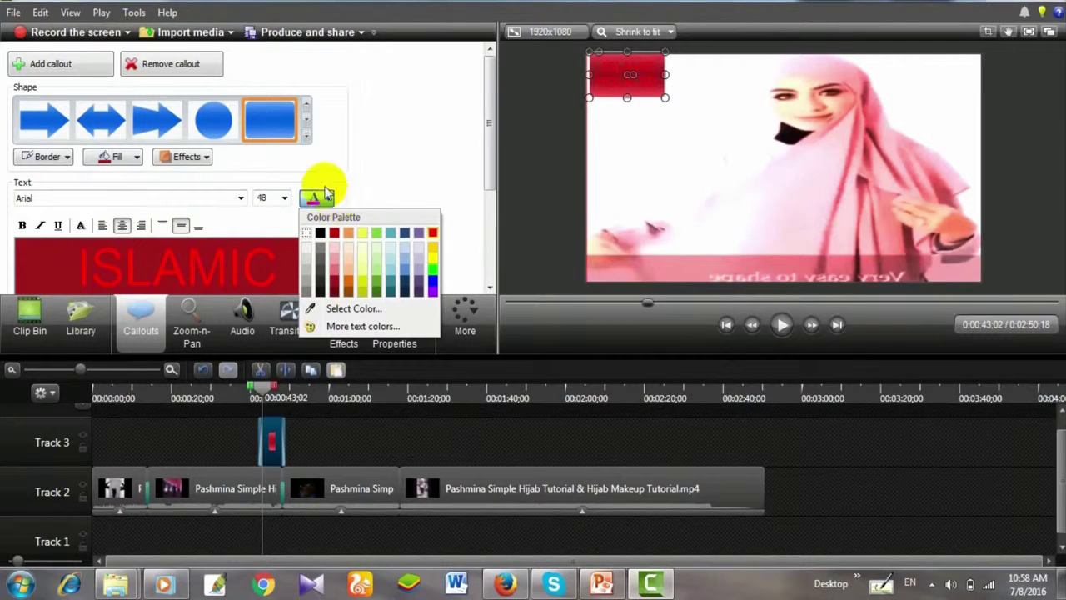
click(207, 160)
click(200, 157)
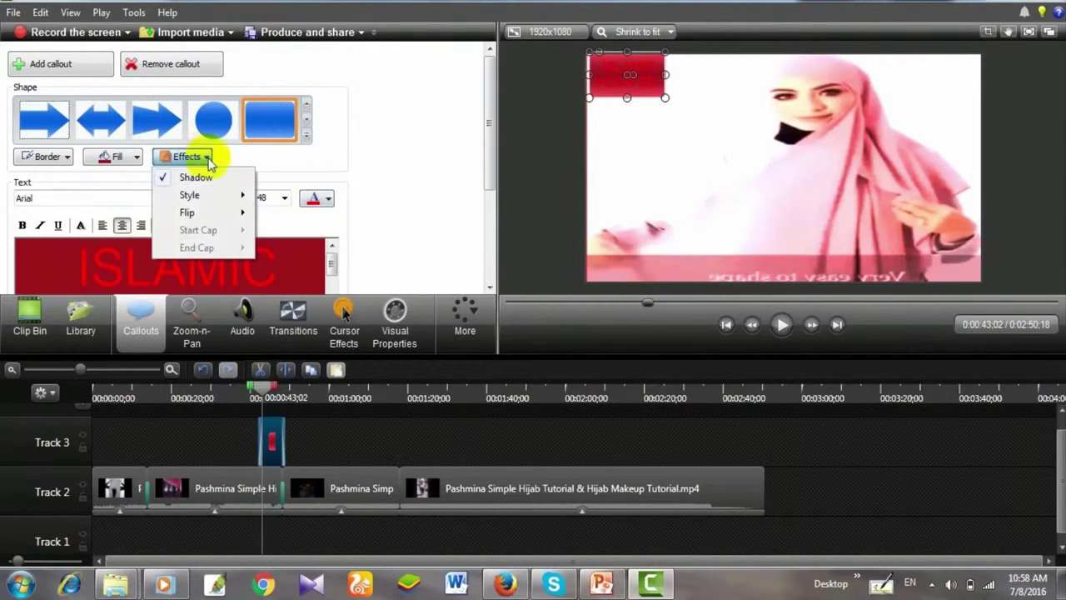
mouse_move(218, 195)
click(404, 230)
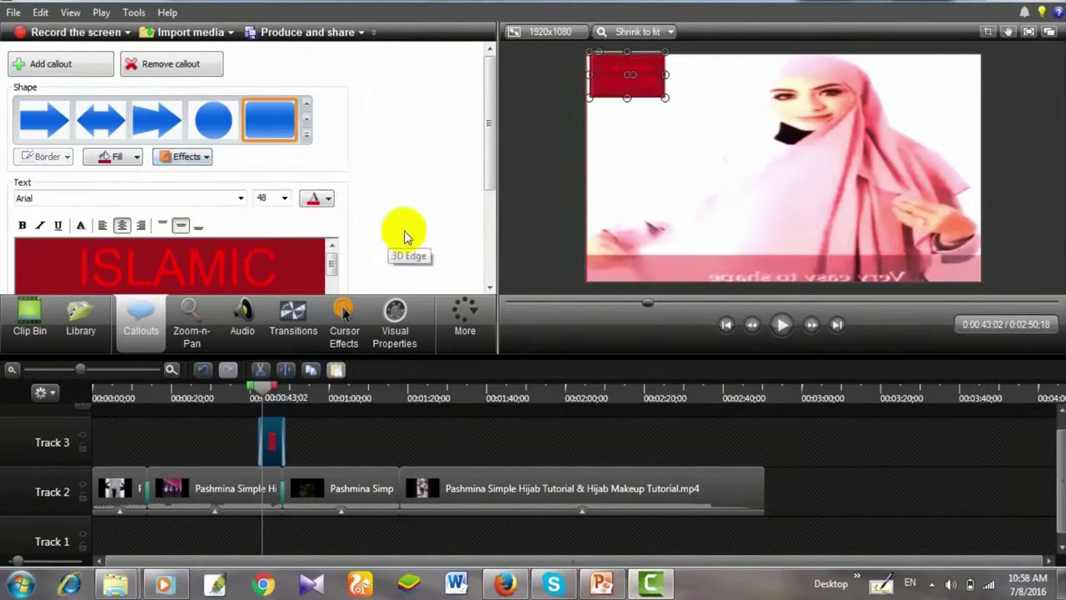
- Select the callout's full text and change its color to light grey
click(258, 269)
drag(279, 268, 56, 270)
text(HOUR BD)
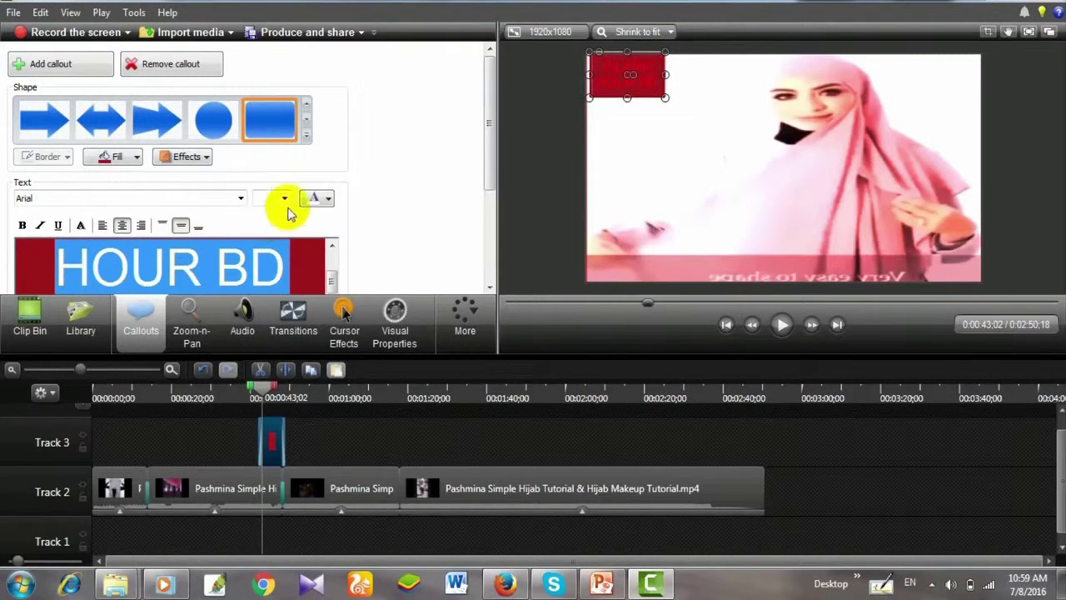
click(327, 199)
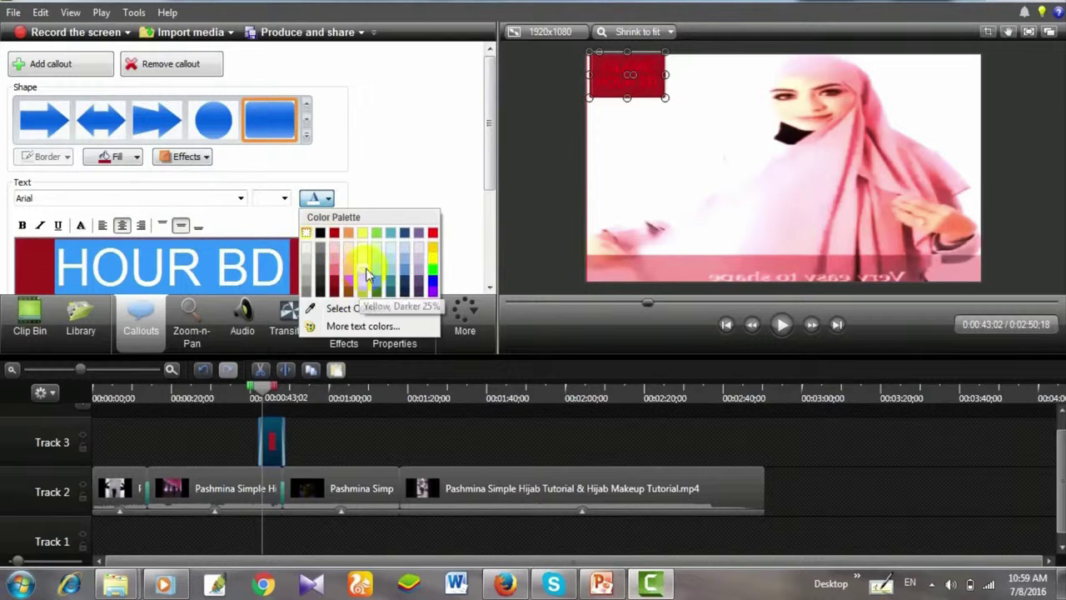
click(307, 242)
- Extend the end of the callout on Track 3 to the end of the last Track 2 clip
click(279, 439)
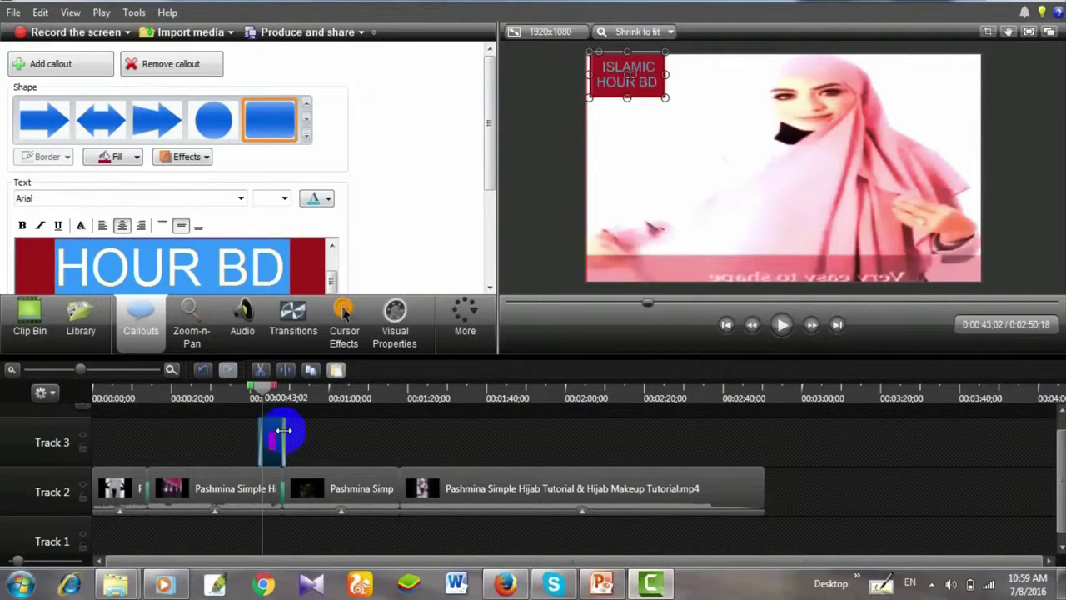
drag(282, 435, 762, 429)
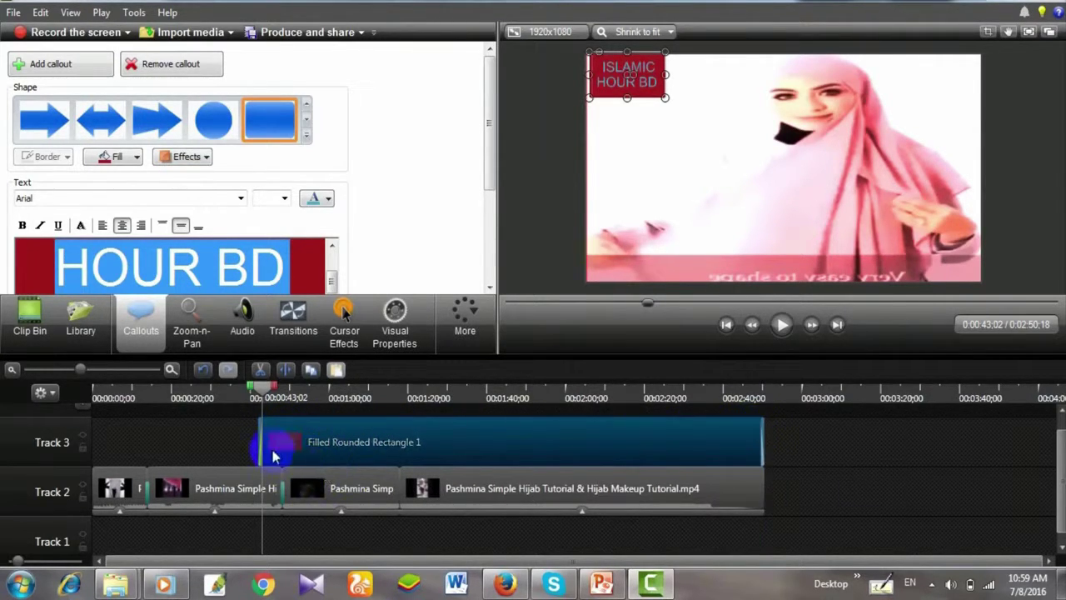
- Extend the start of the callout on Track 3 to the beginning of the timeline and consult the checklist slide in PowerPoint
drag(273, 456, 67, 431)
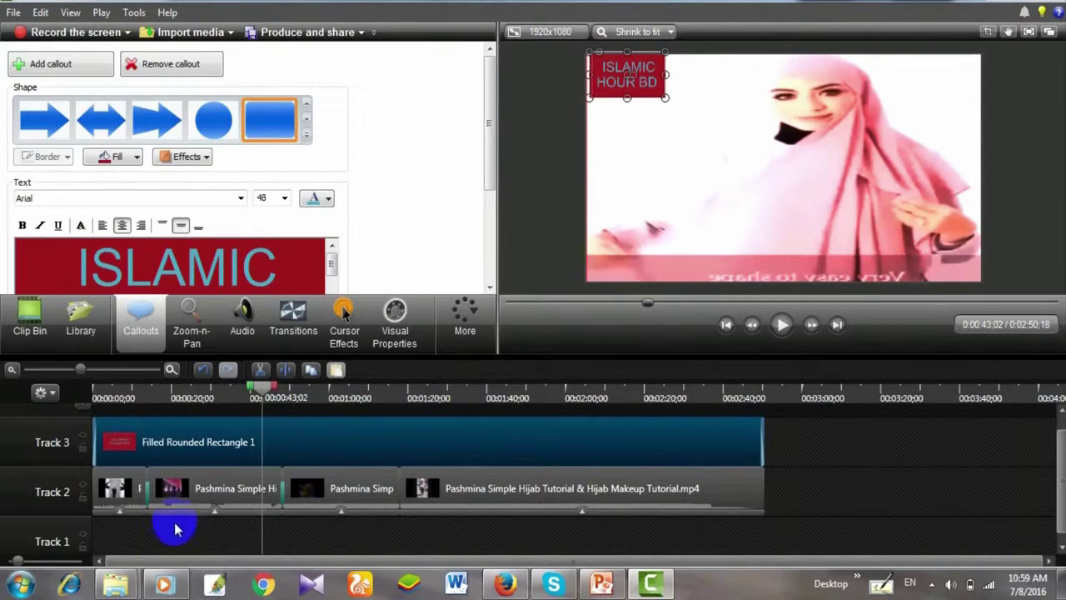
mouse_move(505, 583)
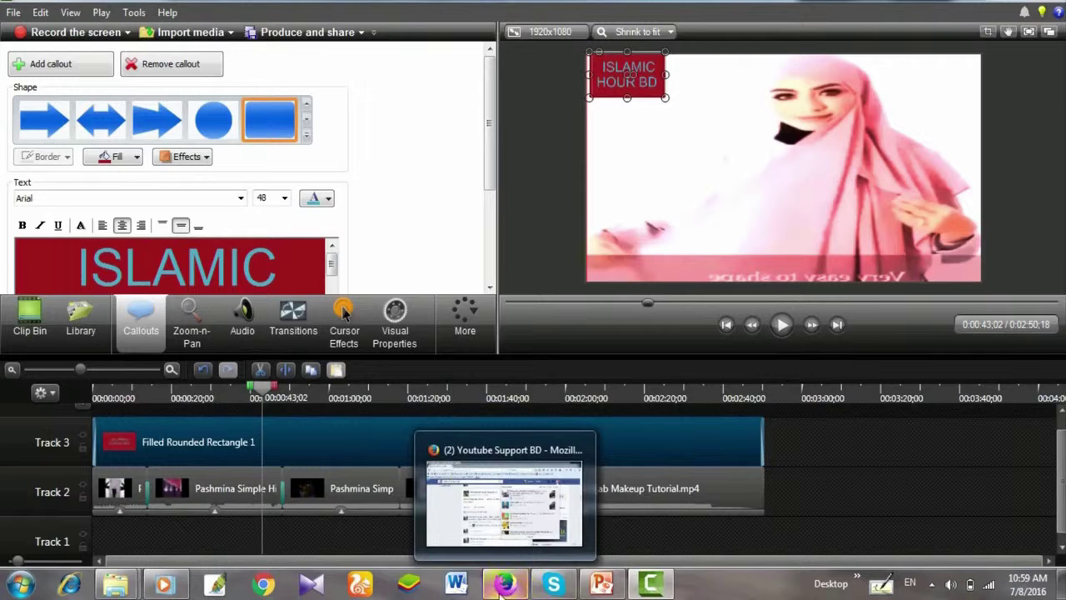
mouse_move(554, 583)
mouse_move(641, 571)
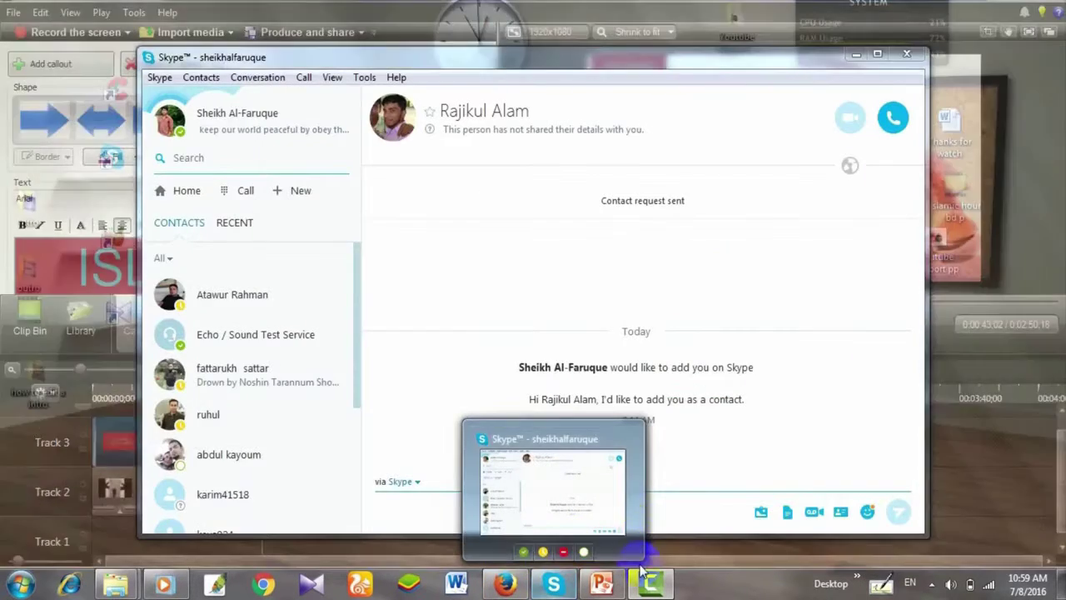
click(600, 584)
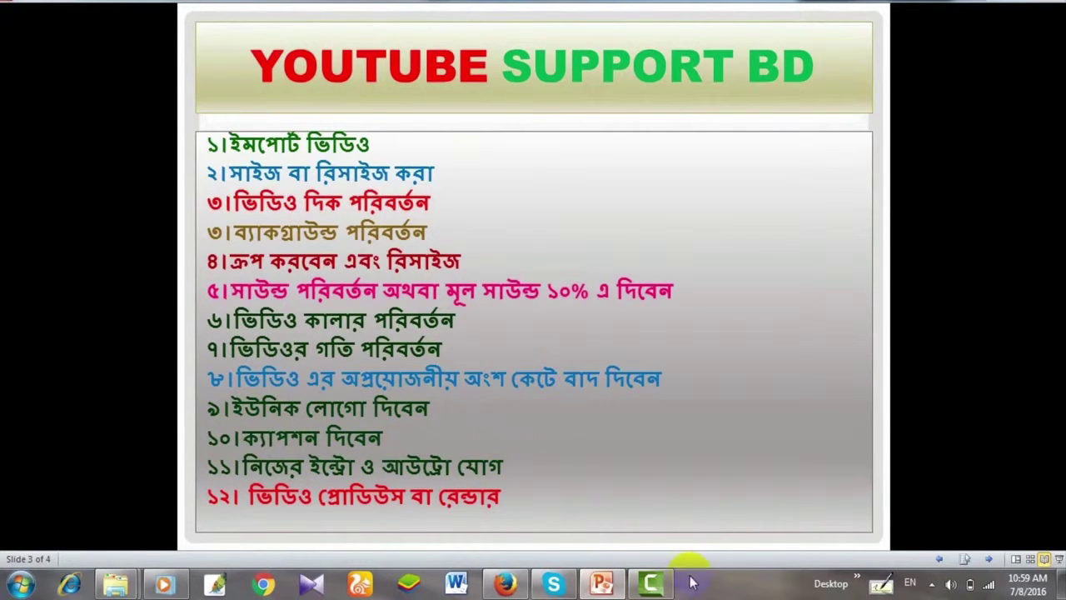
click(663, 584)
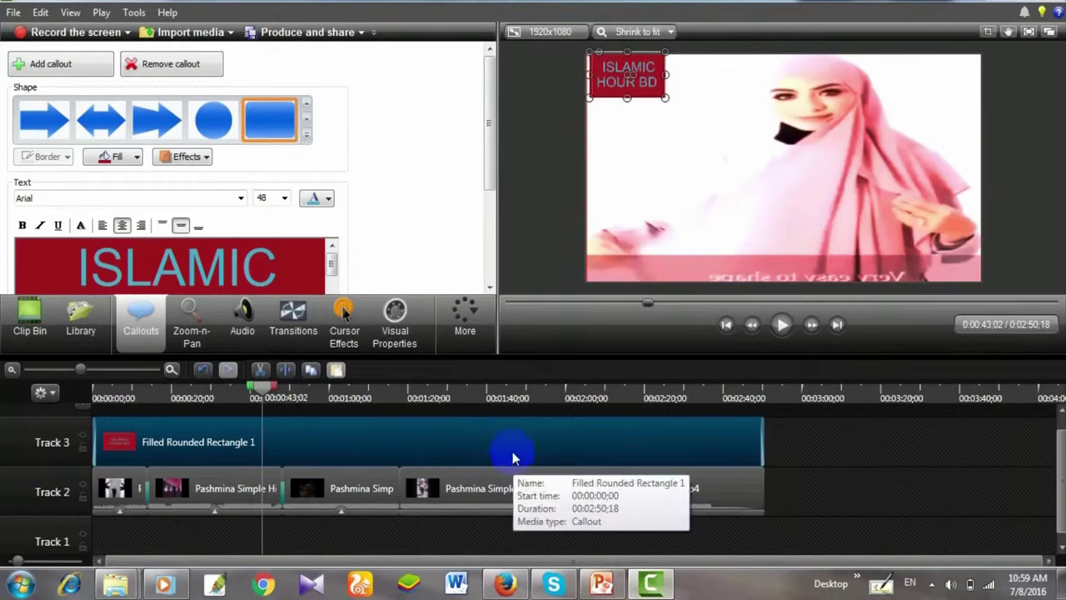
- Add a caption reading "Islamic hour bd" at the playhead position 0:00:43;02
click(463, 316)
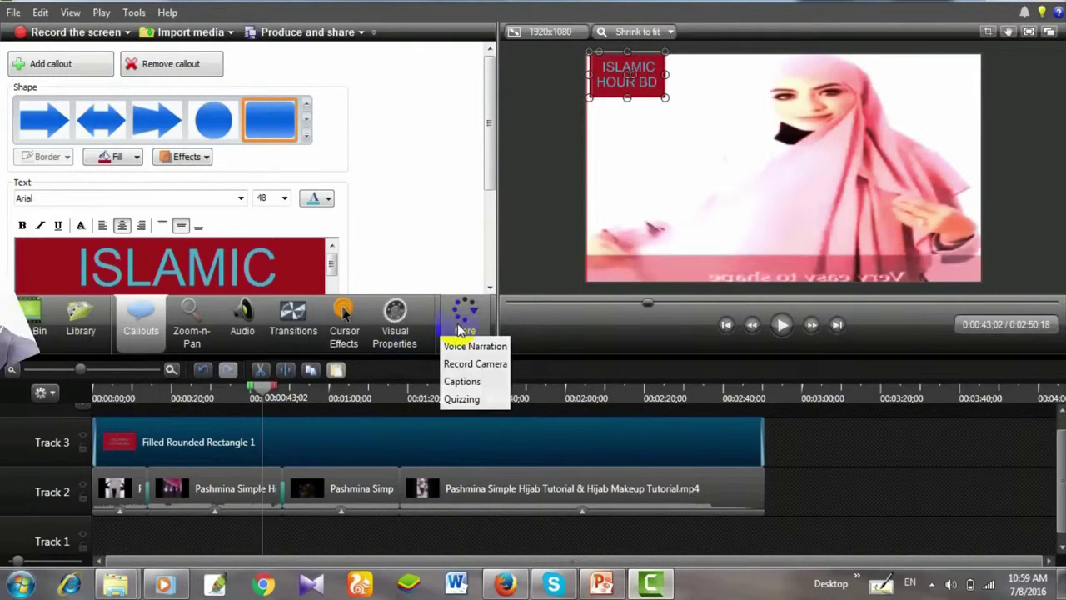
click(475, 382)
click(167, 140)
text(Is)
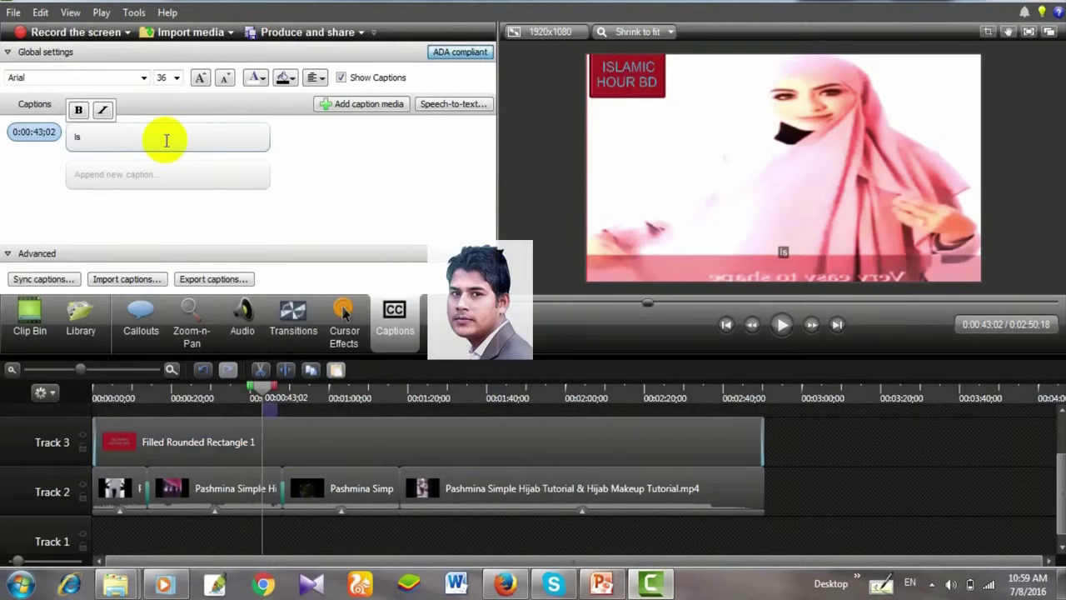
text(lamic)
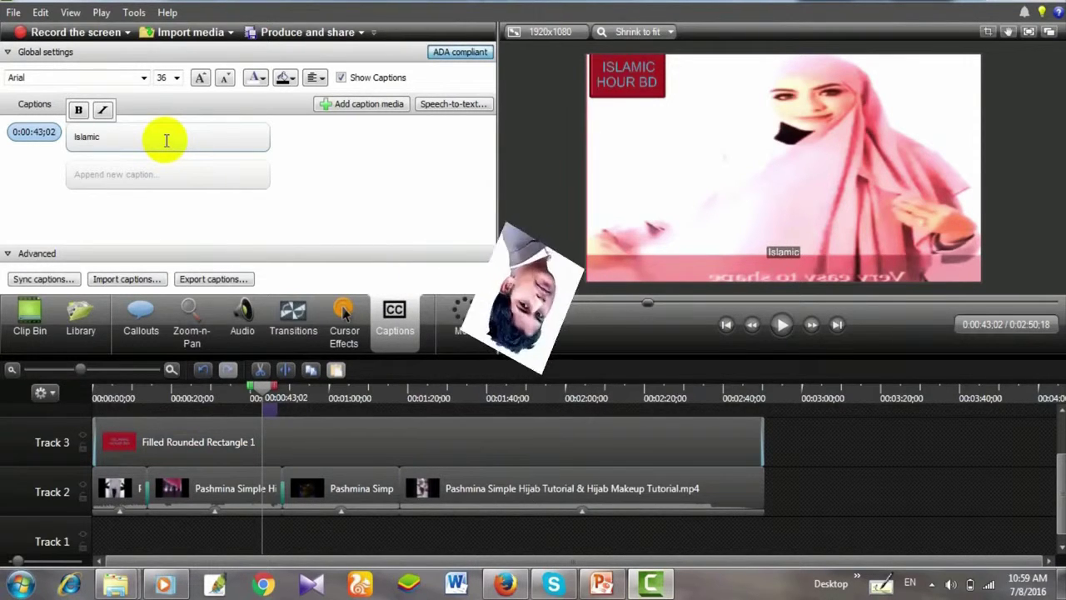
text( hou)
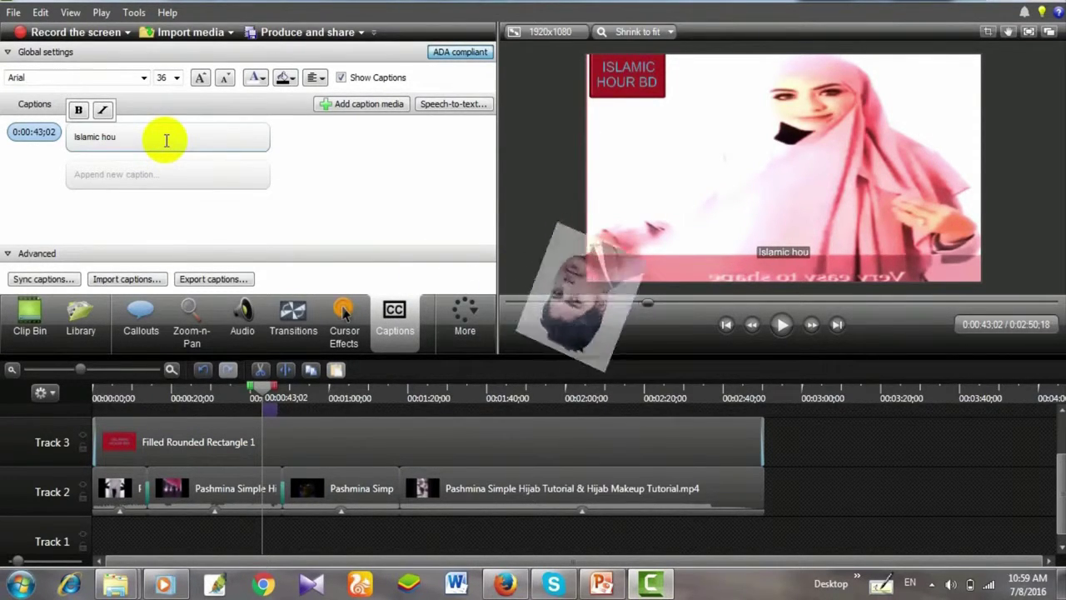
text(r bd)
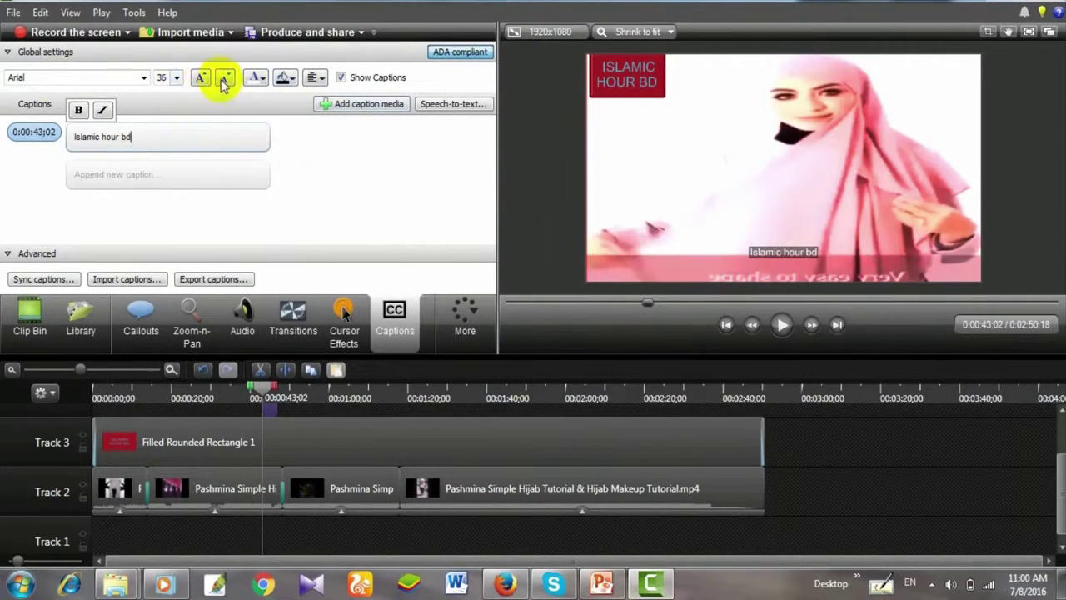
click(474, 500)
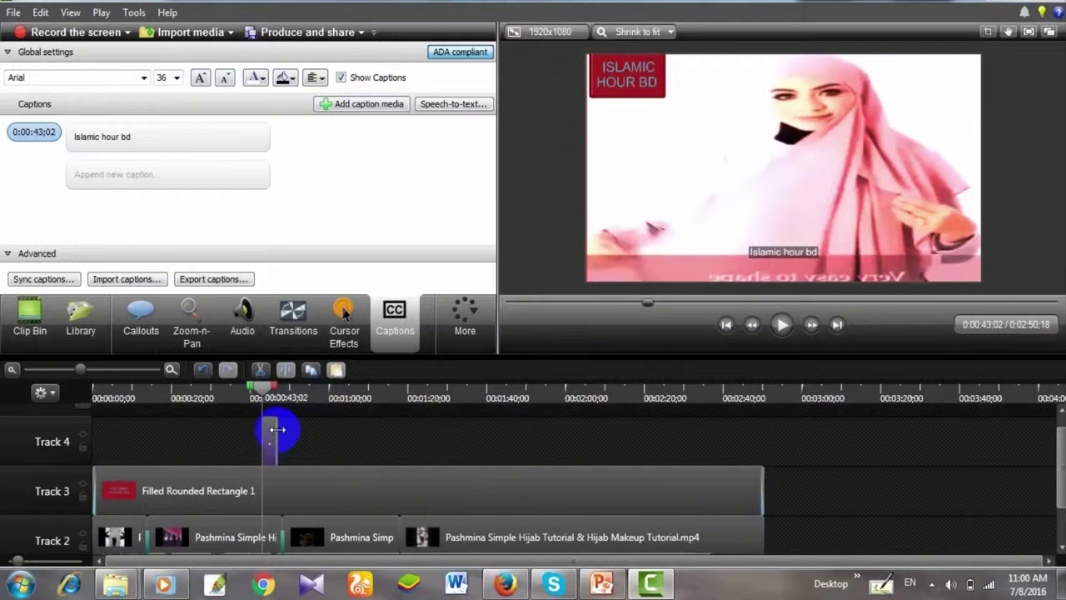
- Stretch the caption on Track 4 from 0:00:00;00 to the end of the video clips and consult the PowerPoint checklist
drag(274, 439, 763, 441)
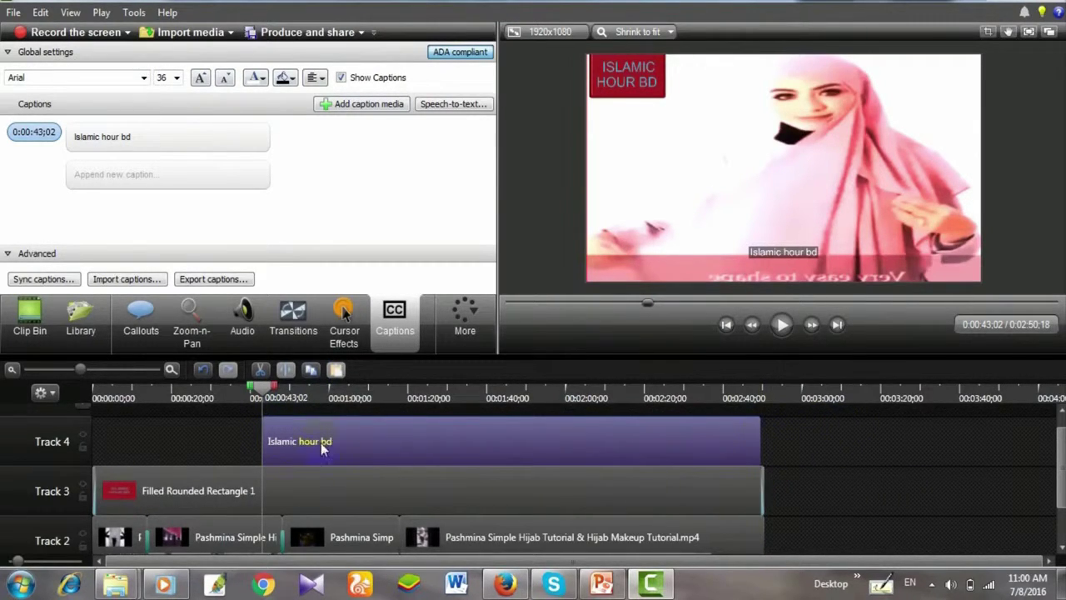
drag(265, 439, 88, 440)
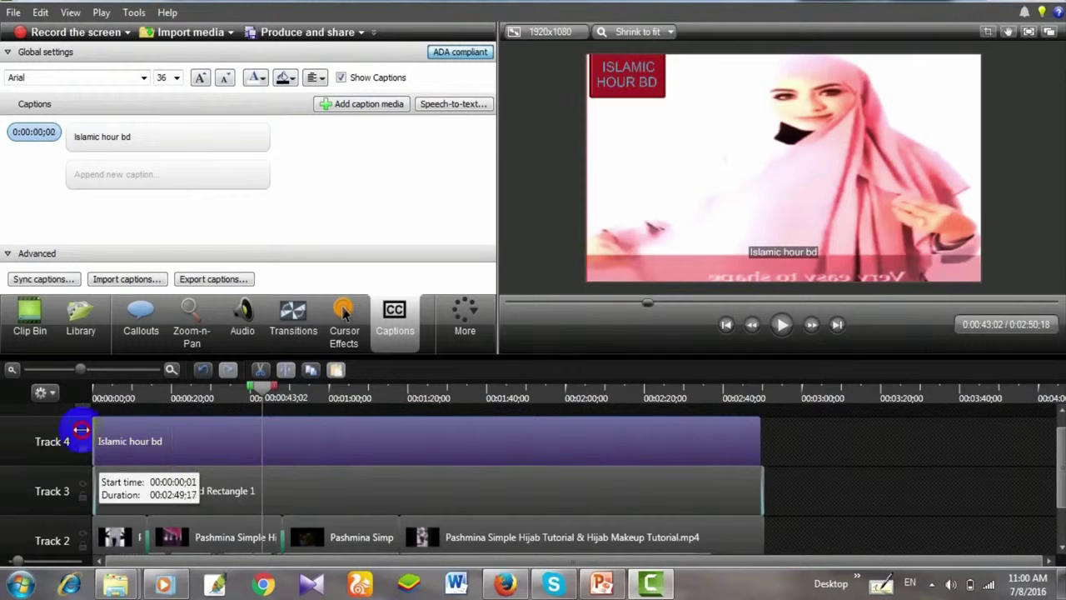
scroll(513, 496, down, 1)
scroll(513, 486, up, 2)
scroll(523, 466, down, 2)
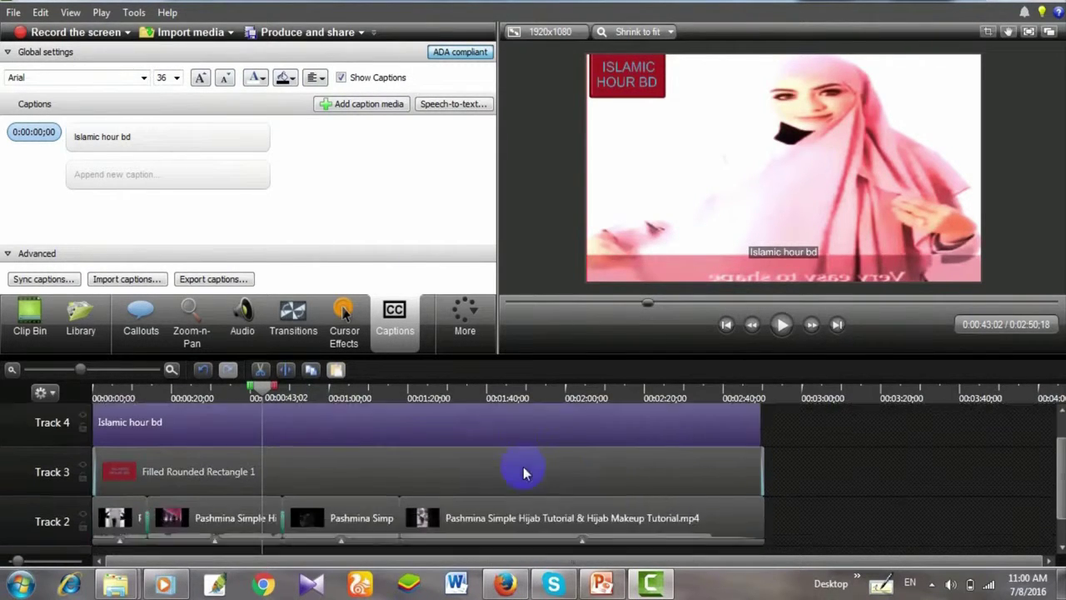
click(600, 585)
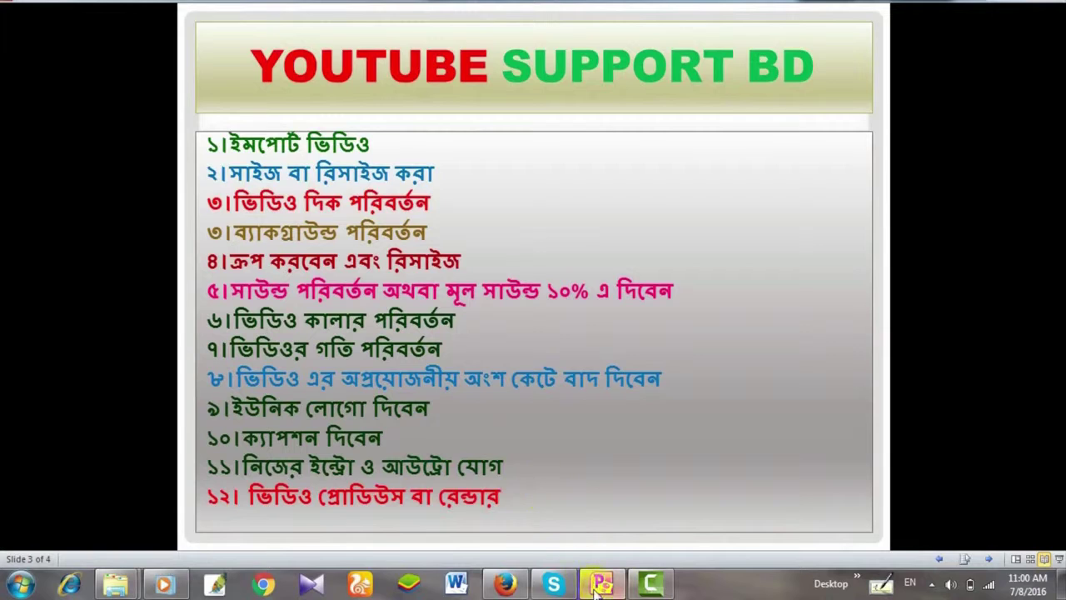
mouse_move(601, 585)
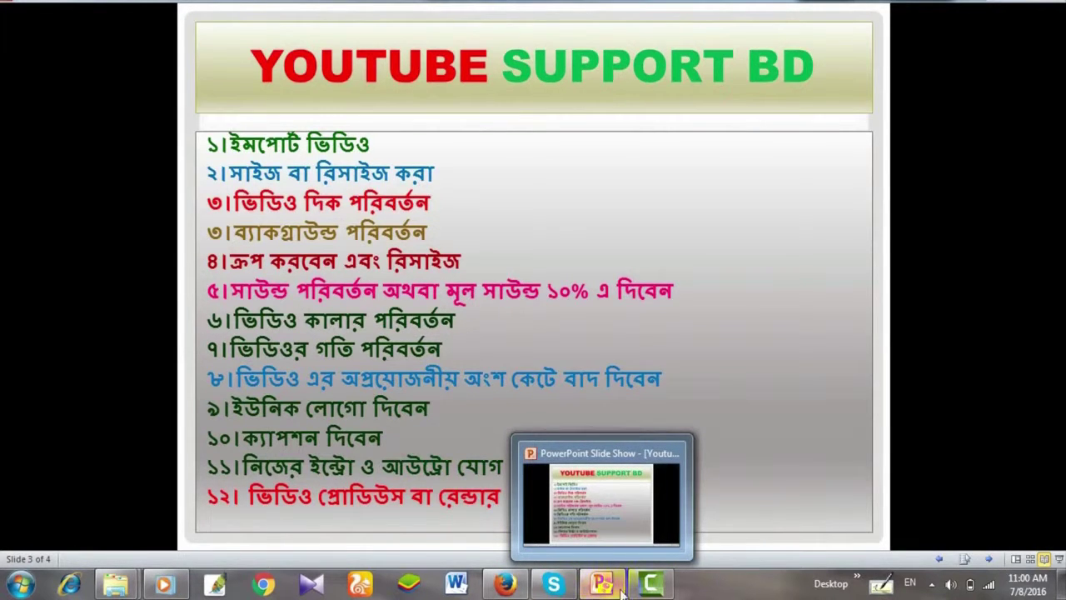
click(650, 585)
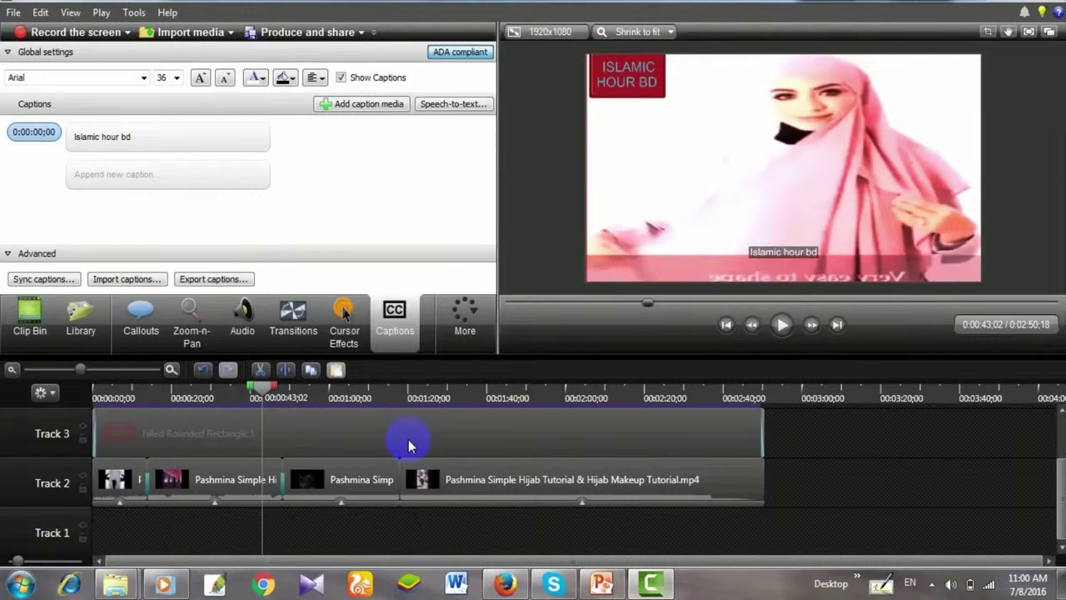
- Group the callout and all video clips, and shift the group about 22 seconds later on Track 2 to free space for an intro
click(408, 439)
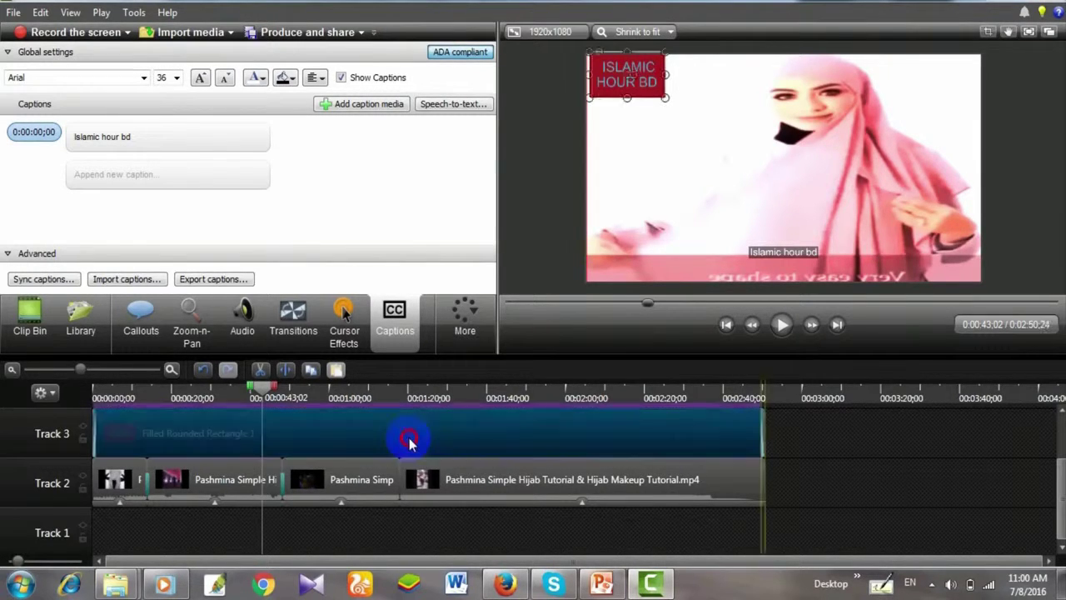
click(479, 483)
click(362, 487)
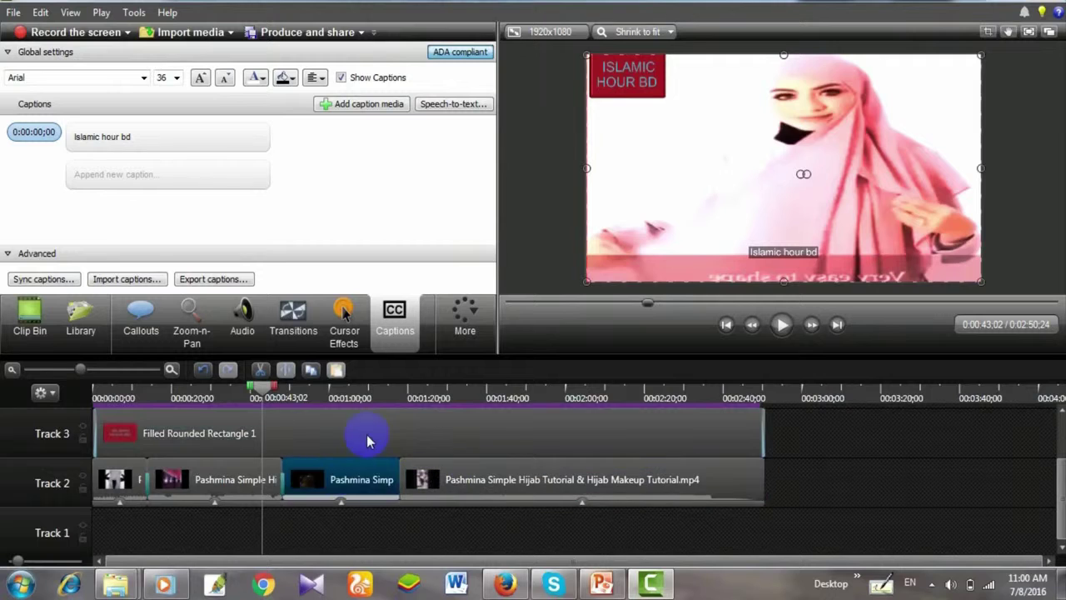
click(372, 440)
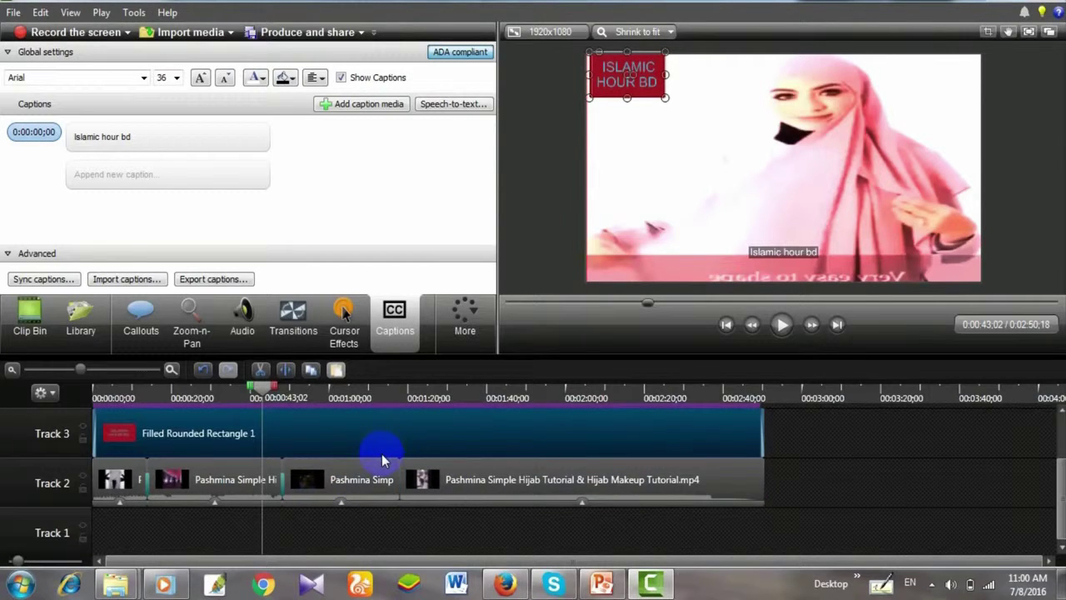
key(ctrl+a)
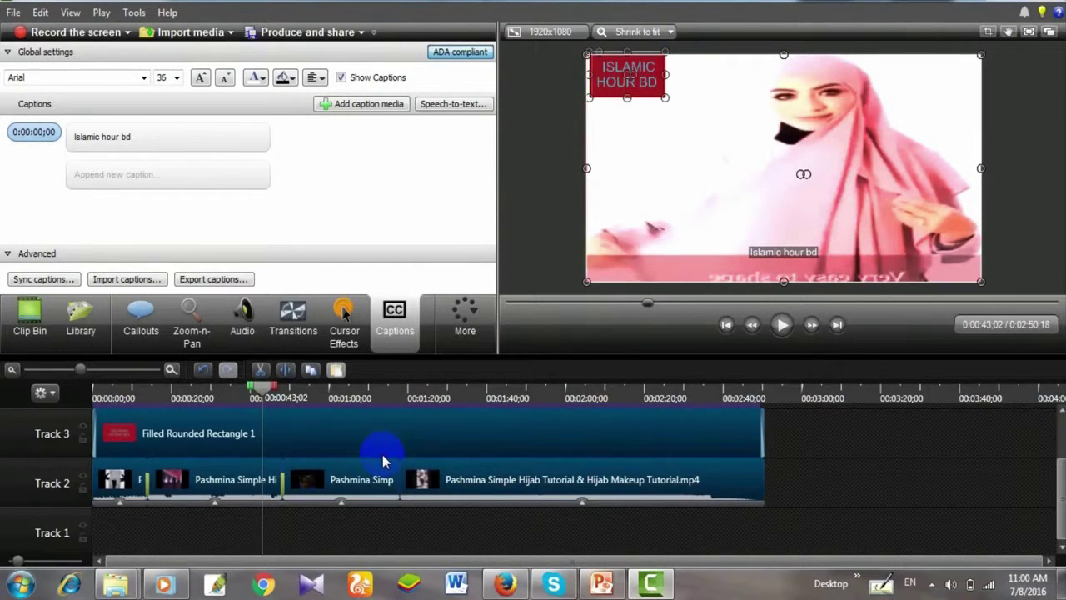
key(ctrl+g)
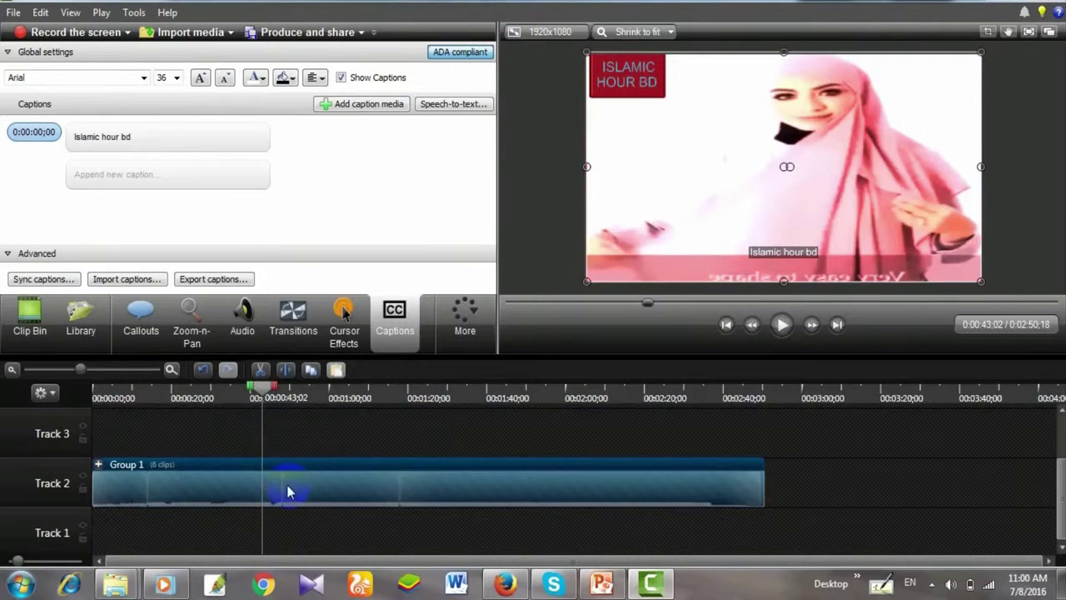
drag(288, 492, 376, 490)
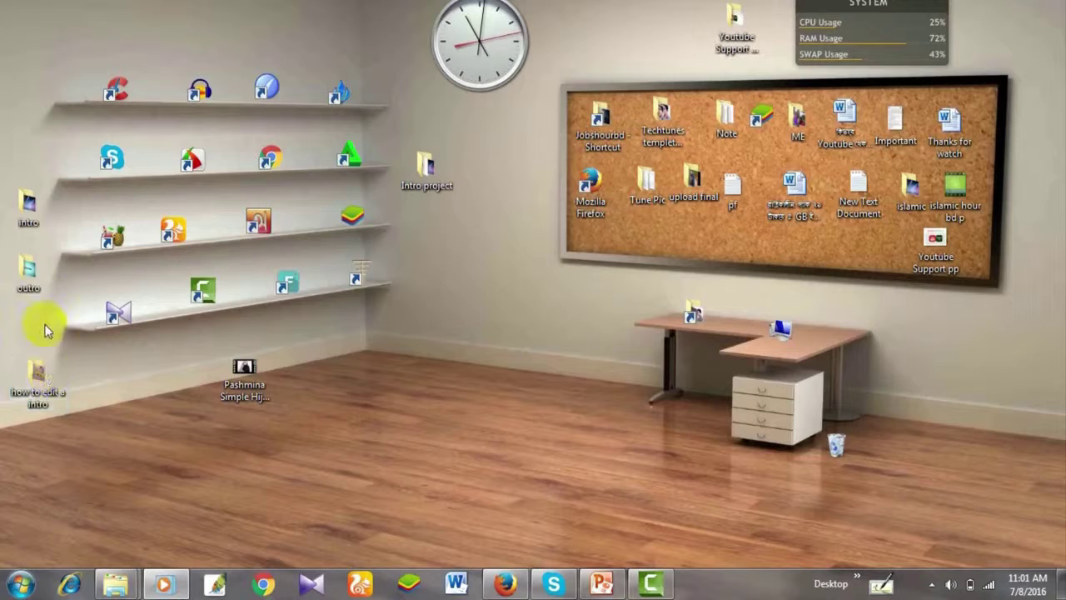
- Import intro.mp4 and outro.mp4 from the intro and outro desktop folders into the Camtasia Clip Bin
double_click(31, 216)
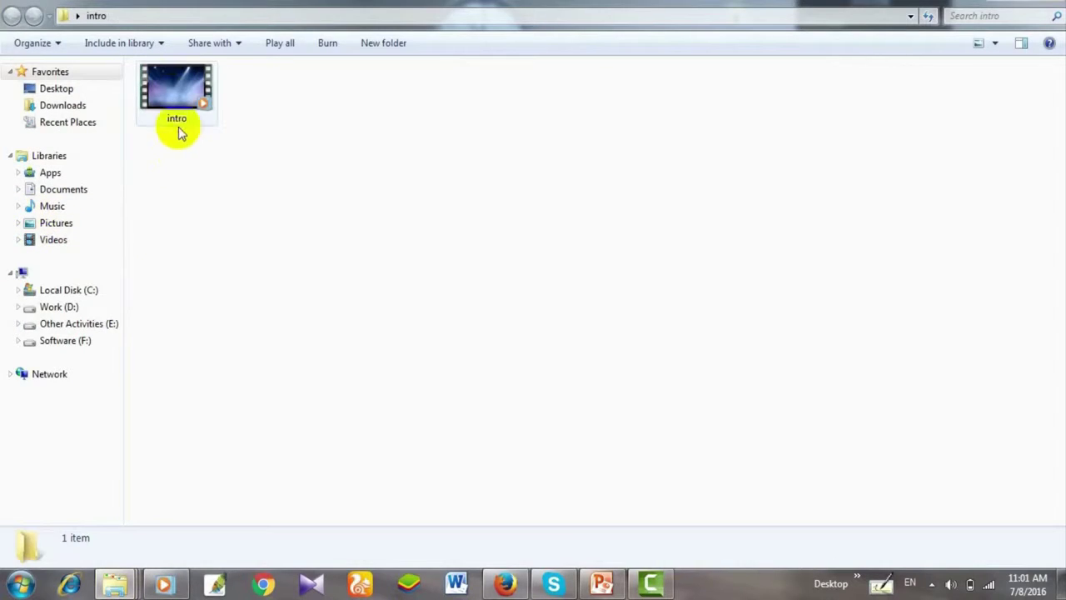
drag(175, 96, 159, 157)
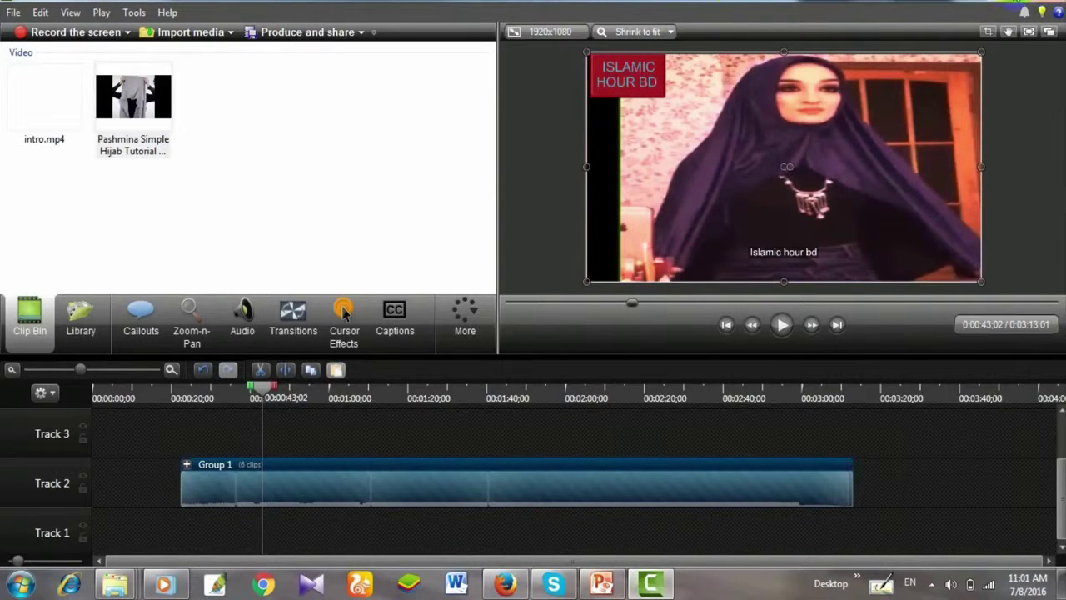
click(1006, 2)
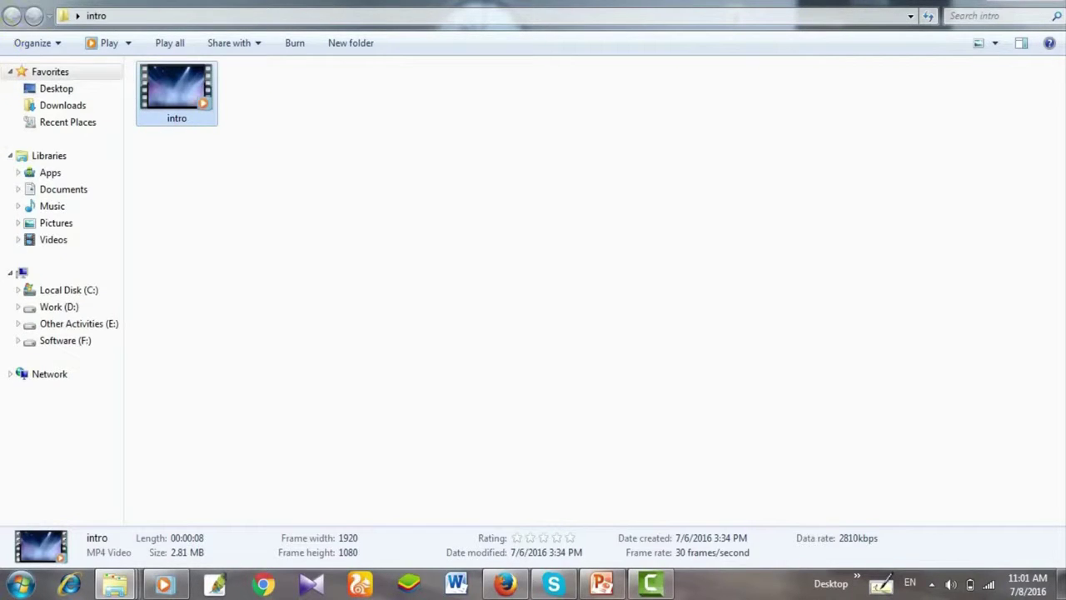
click(1006, 2)
double_click(33, 268)
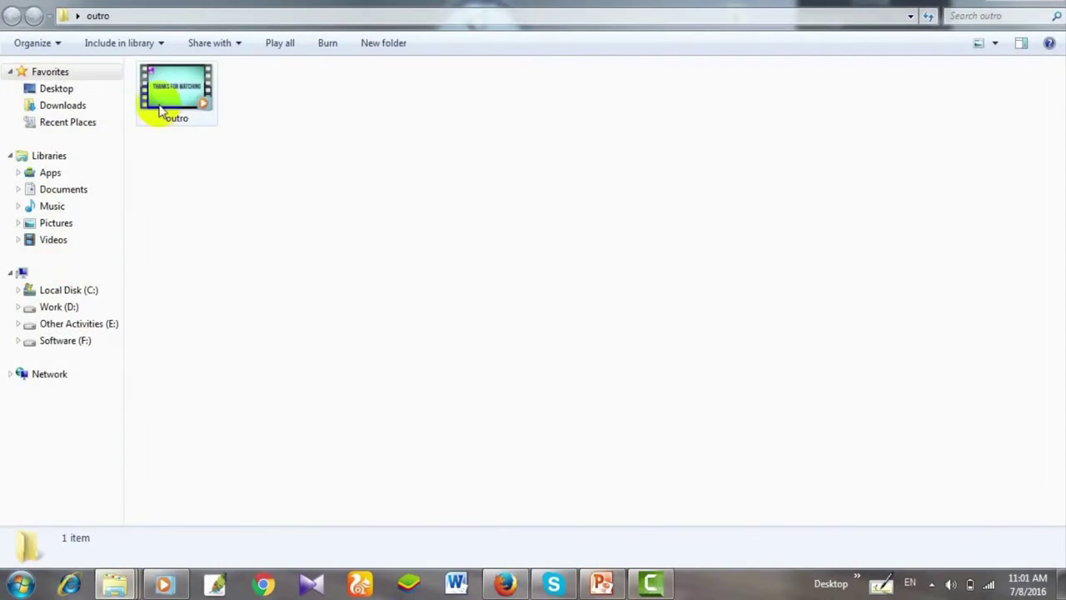
drag(175, 92, 278, 150)
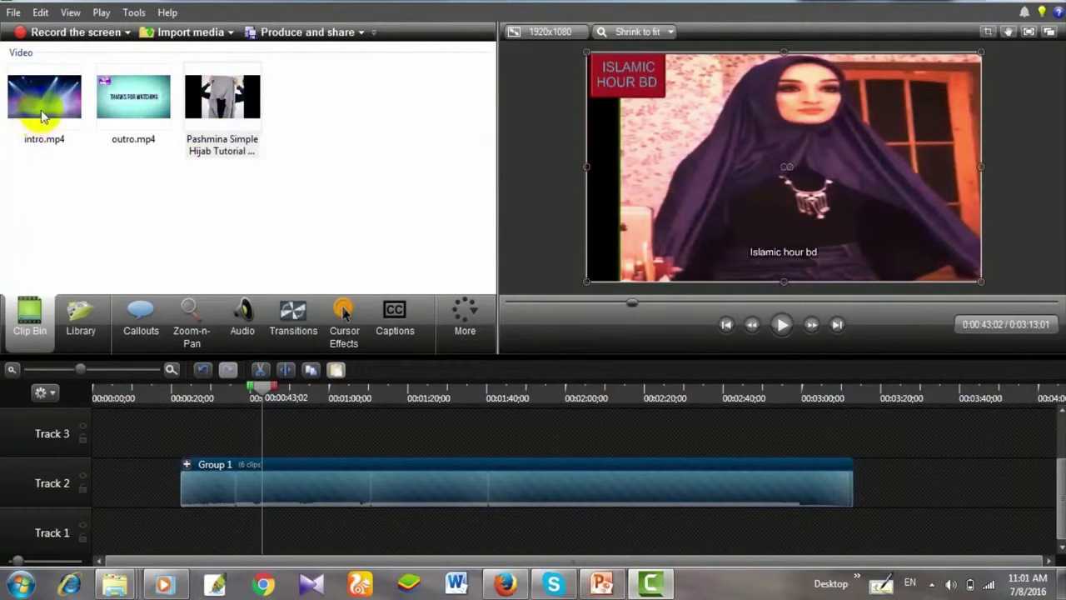
- Place intro.mp4 at the start of Track 2 and outro.mp4 at its end, with the grouped clips directly between them without gaps
drag(46, 108, 102, 486)
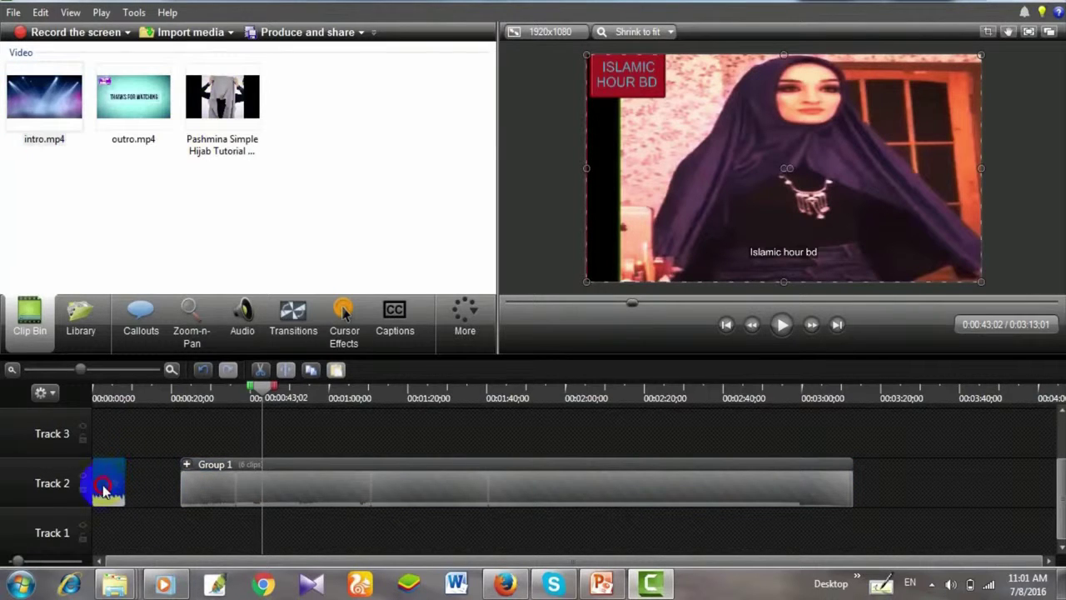
drag(123, 101, 900, 485)
drag(513, 492, 457, 505)
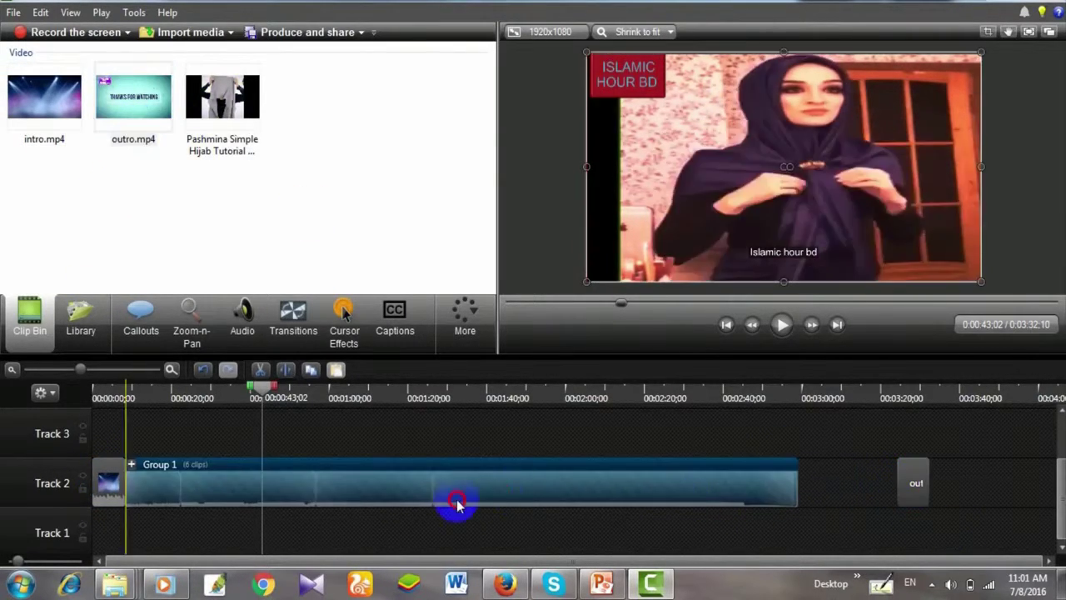
drag(920, 493, 761, 491)
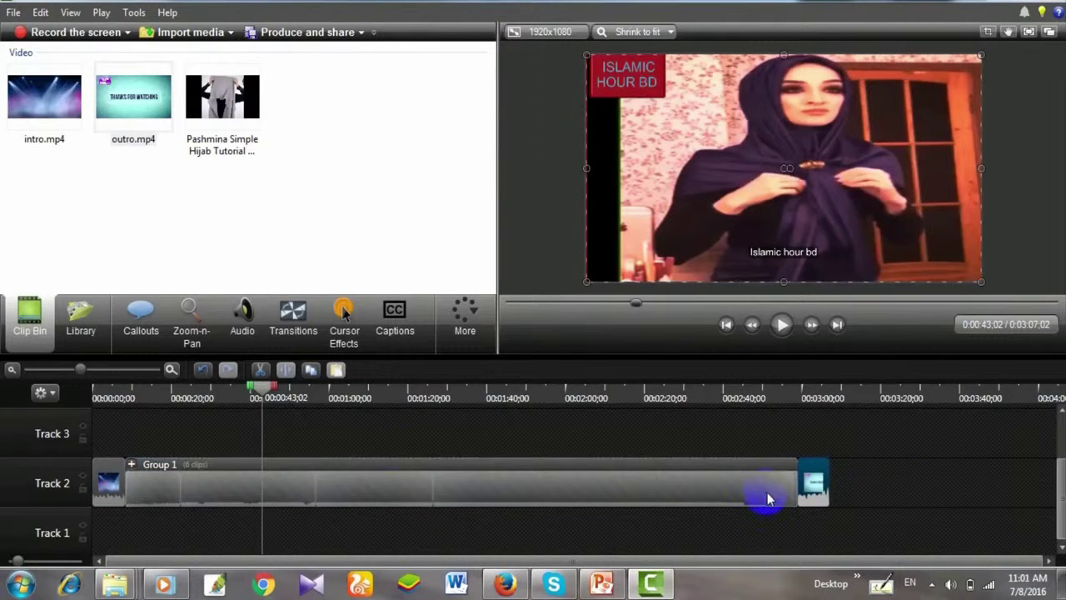
- Preview the intro clip, consult the PowerPoint checklist for the remaining task, and return the playhead to 0:00:00;00
click(86, 399)
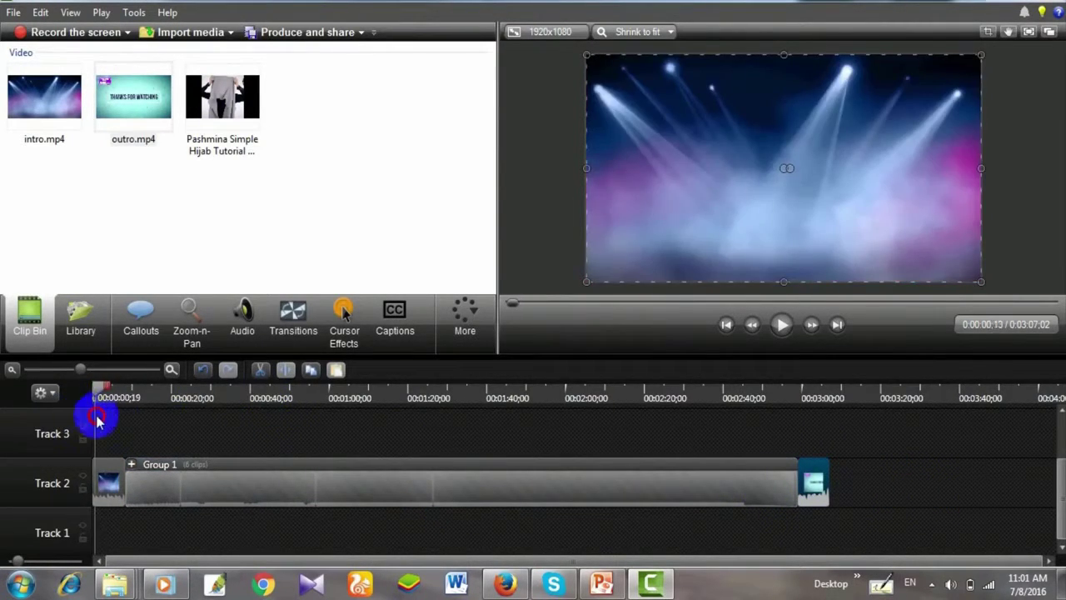
key(super+Down)
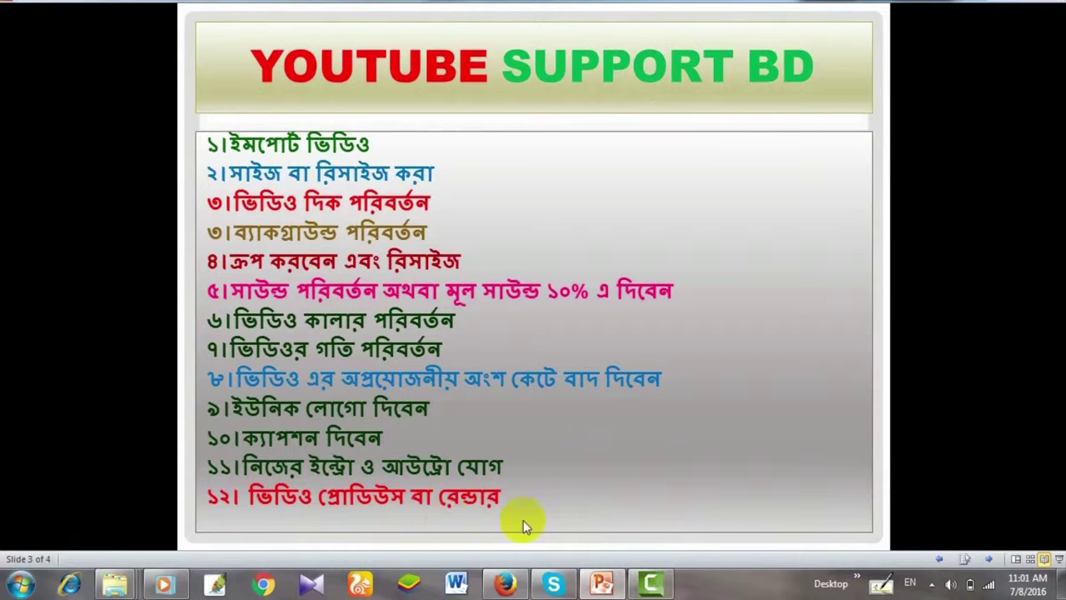
click(605, 583)
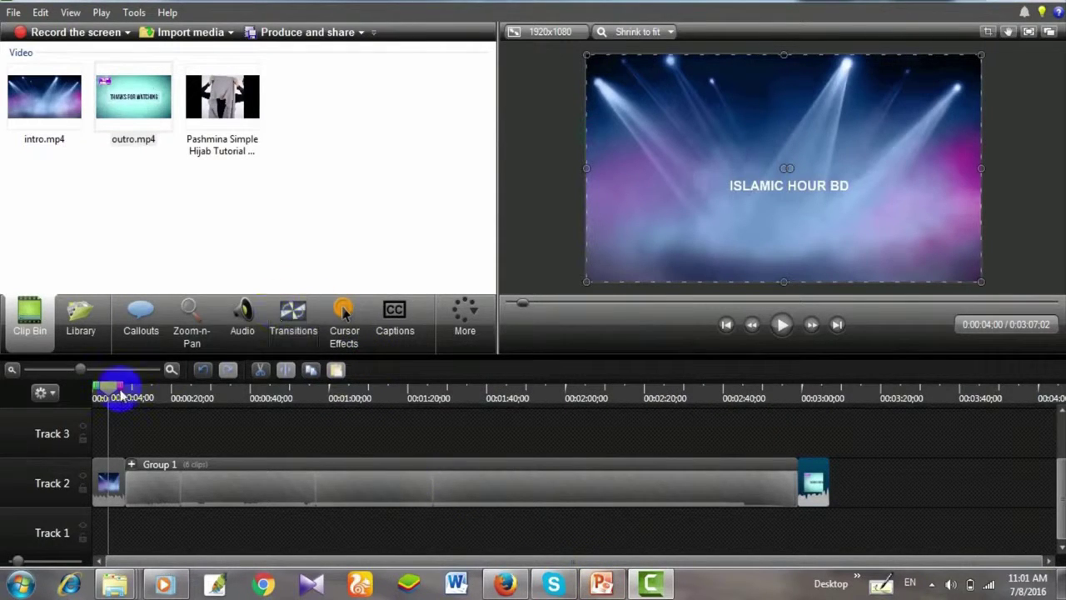
drag(115, 397, 49, 514)
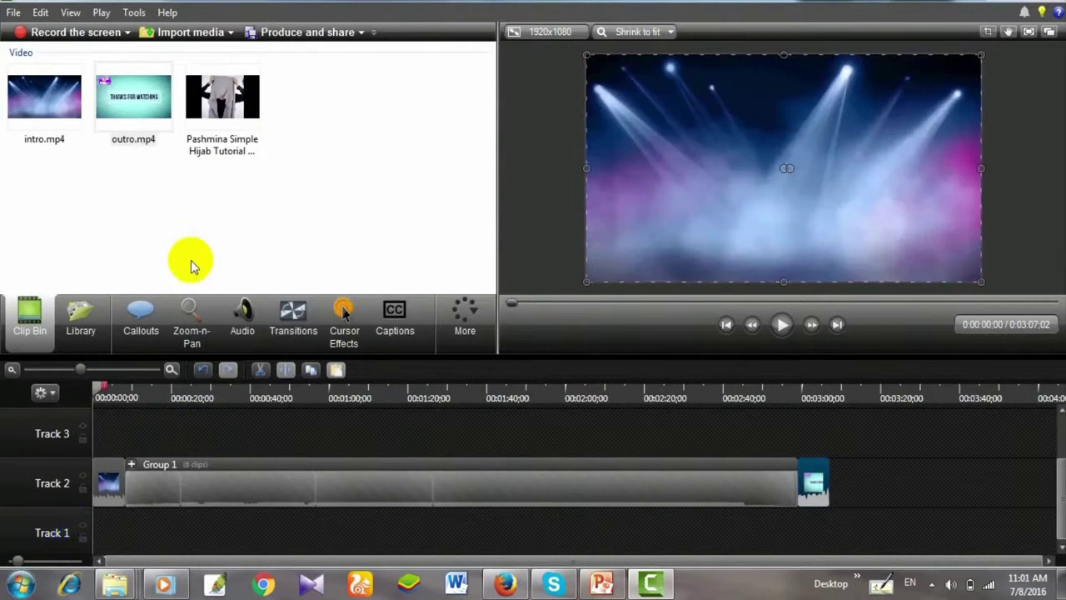
- Start producing the video with custom production settings as MP4 - Smart Player, turn off the controller, and check the video size
click(289, 41)
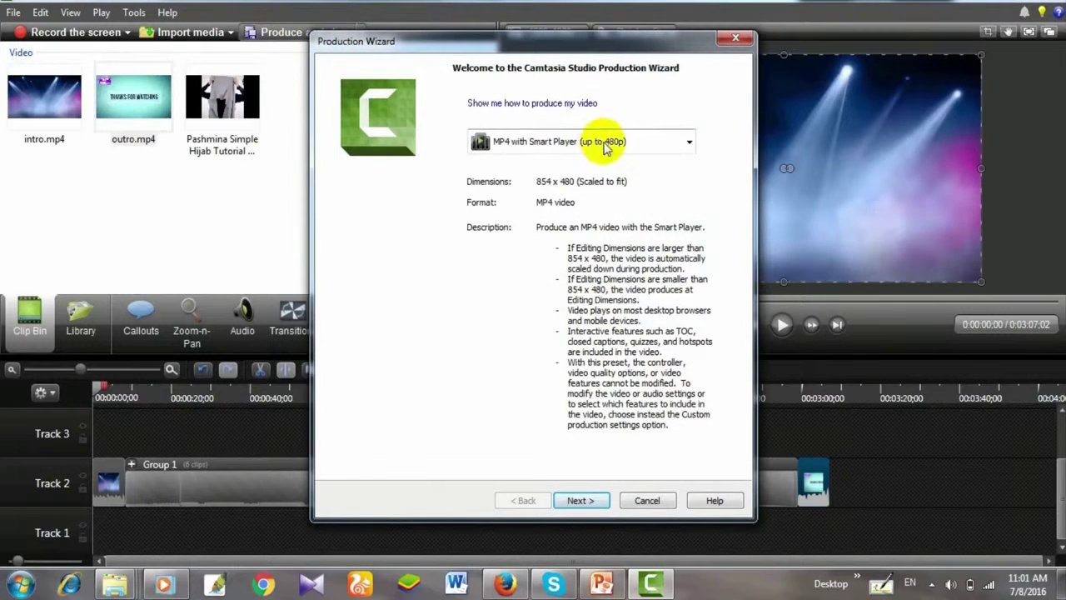
click(605, 143)
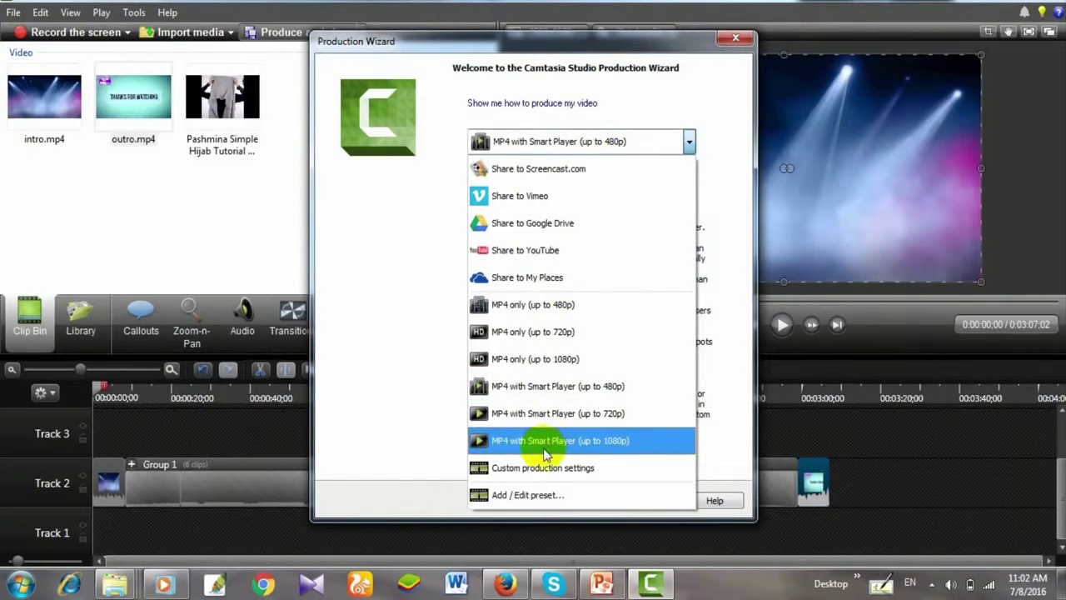
click(544, 469)
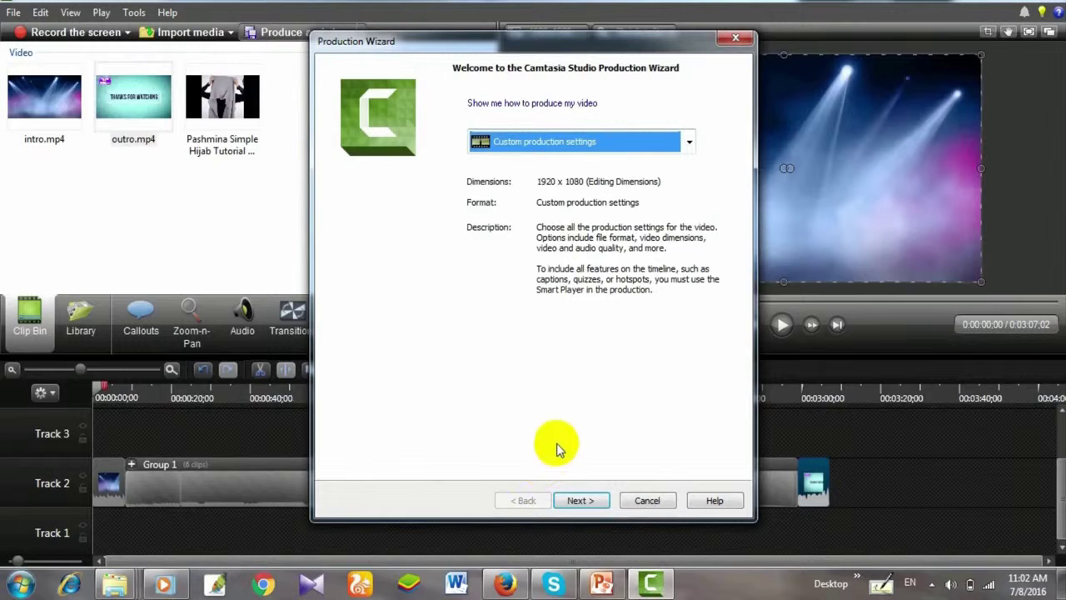
click(584, 500)
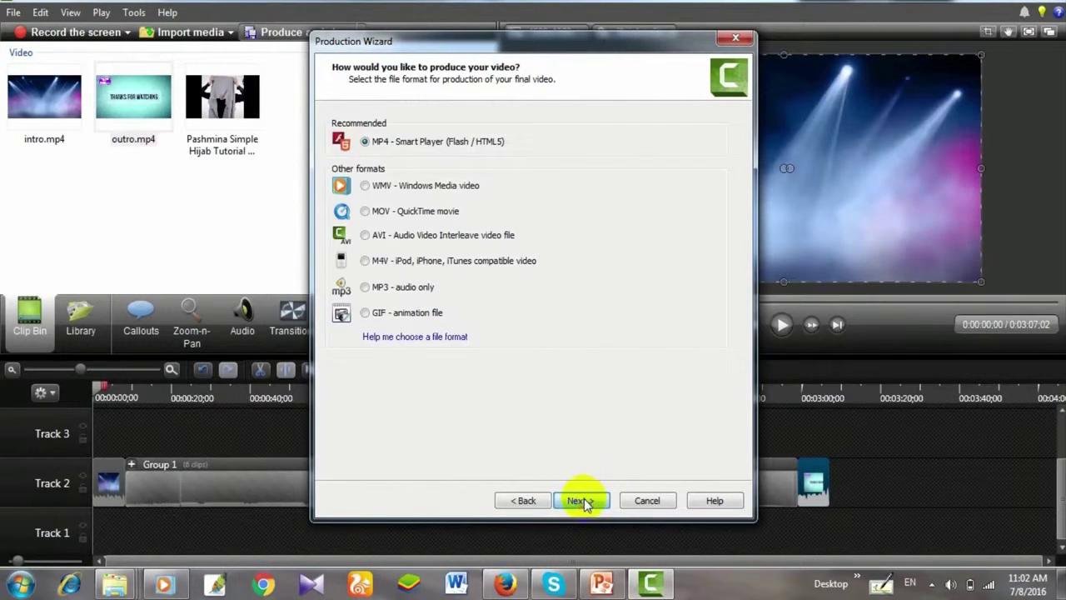
click(583, 500)
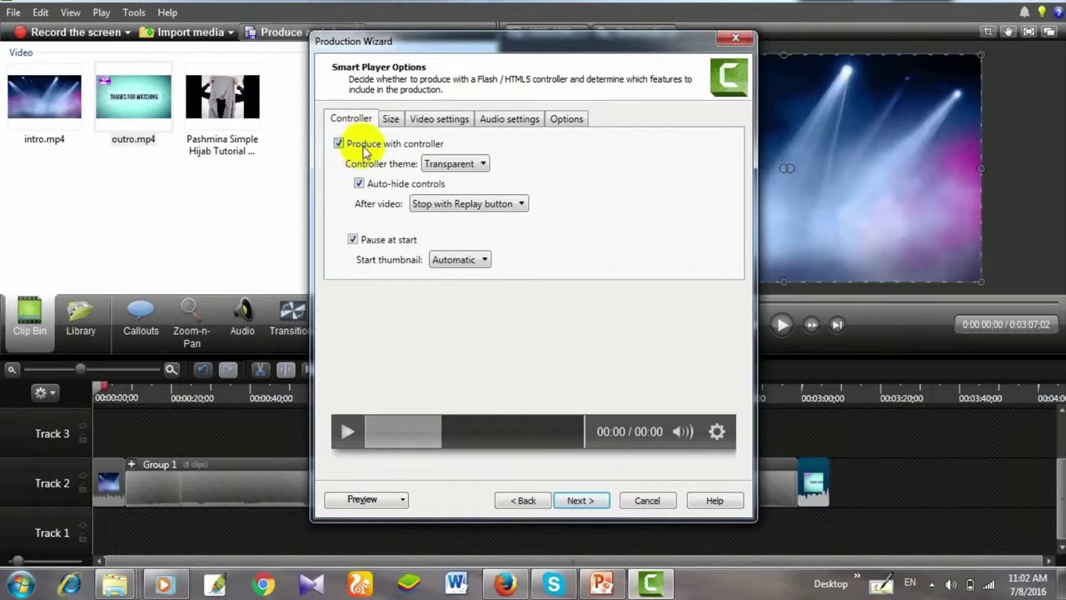
click(337, 144)
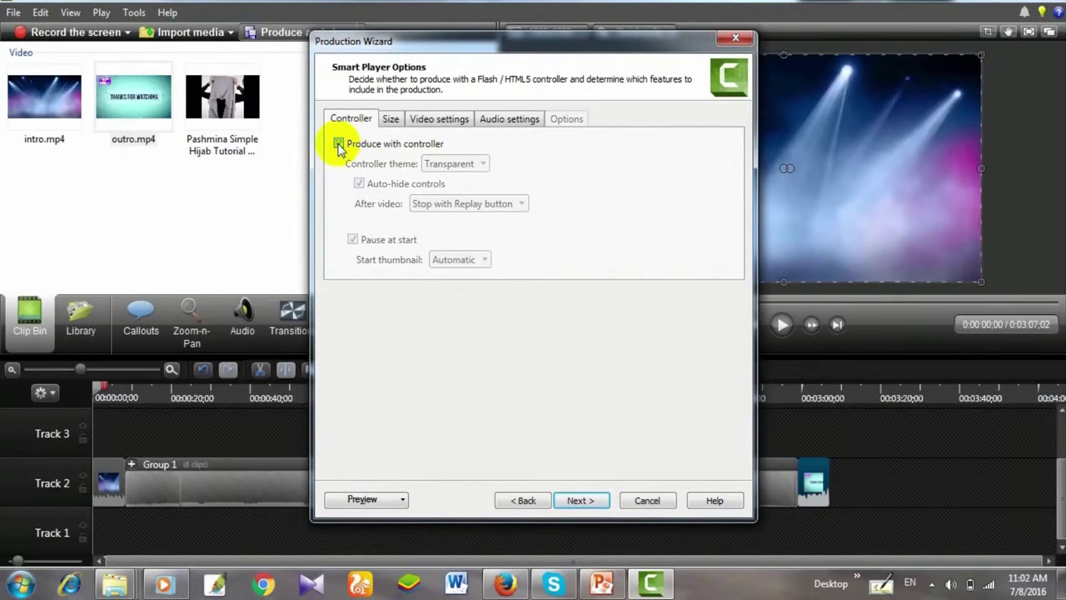
click(390, 118)
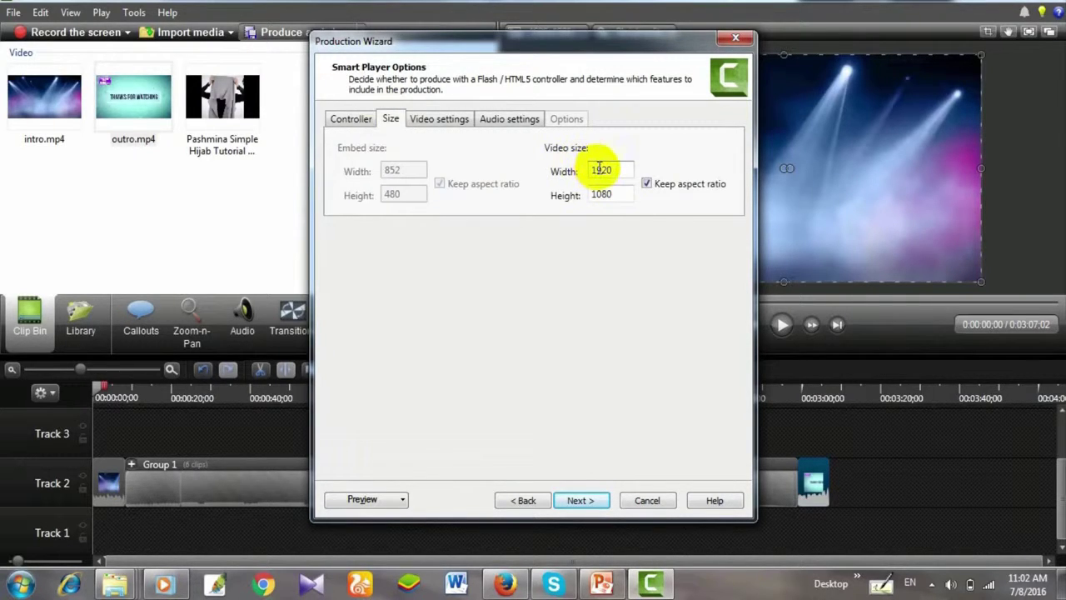
- Choose the High H.264 profile and set the H.264 level to 5.1 in the production's video settings
click(439, 122)
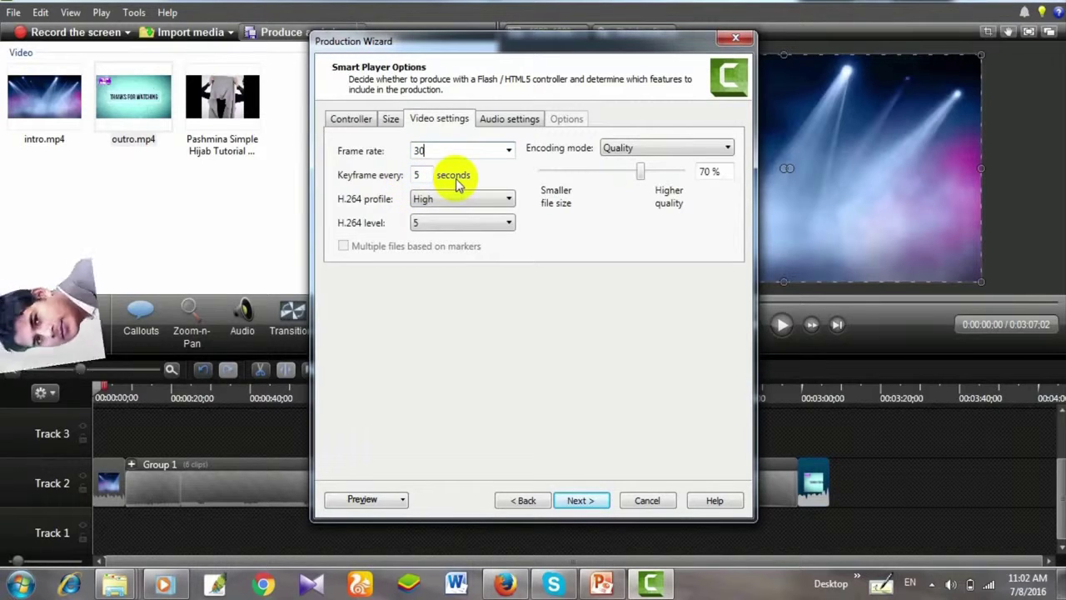
click(423, 207)
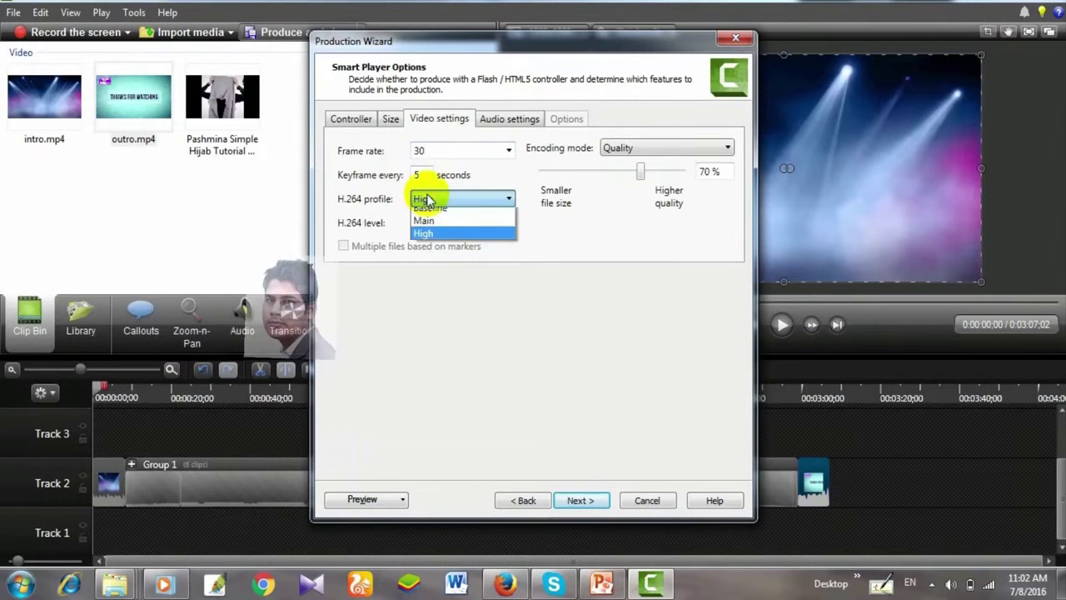
click(423, 240)
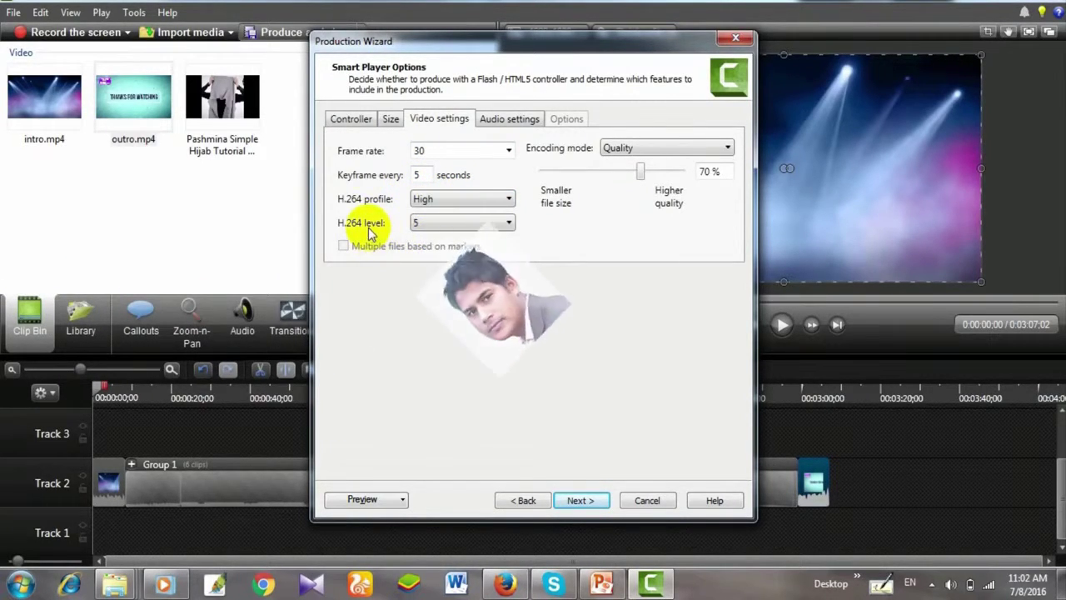
click(432, 228)
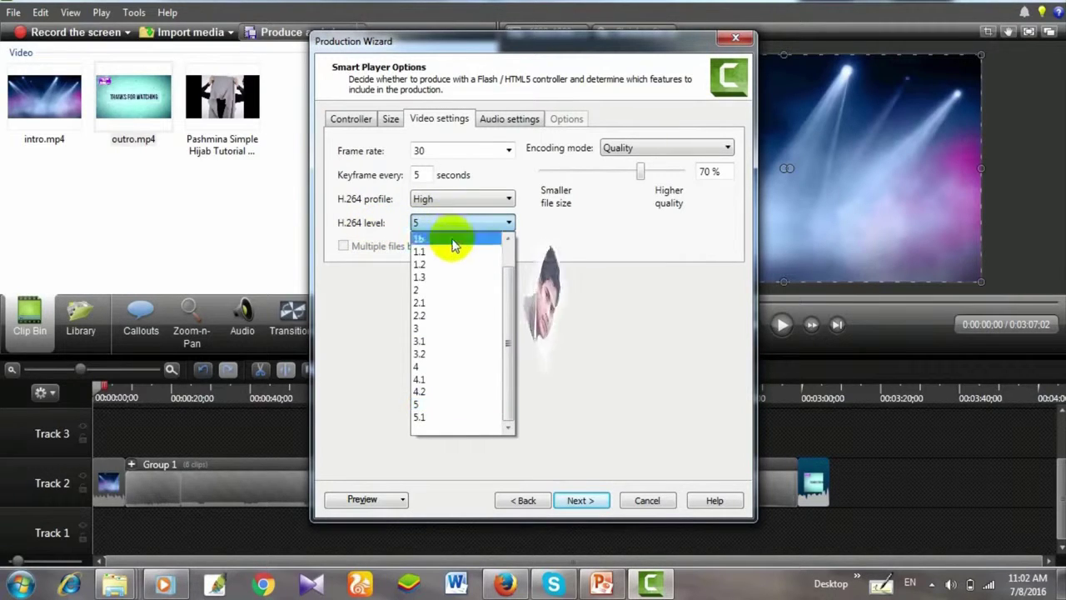
click(443, 421)
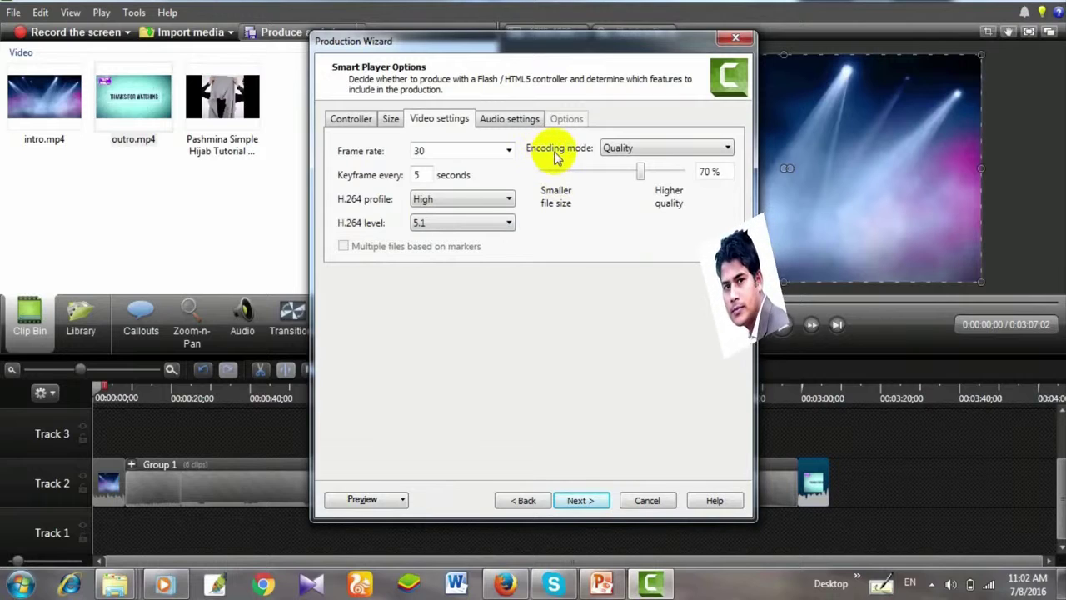
- Try the Bitrate encoding mode for the video and switch back to Quality
click(663, 150)
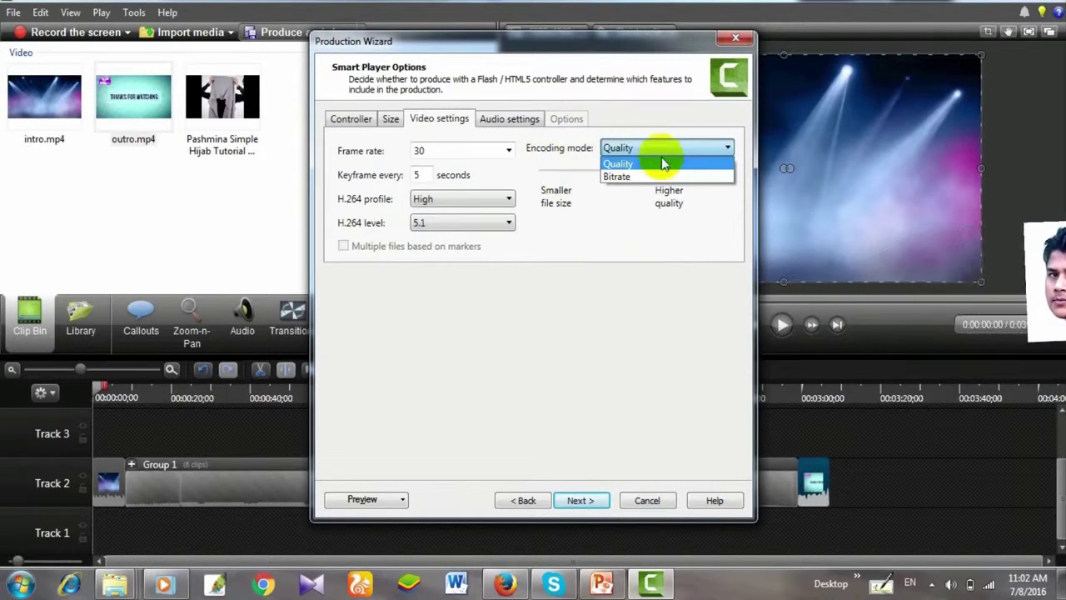
click(631, 187)
click(657, 147)
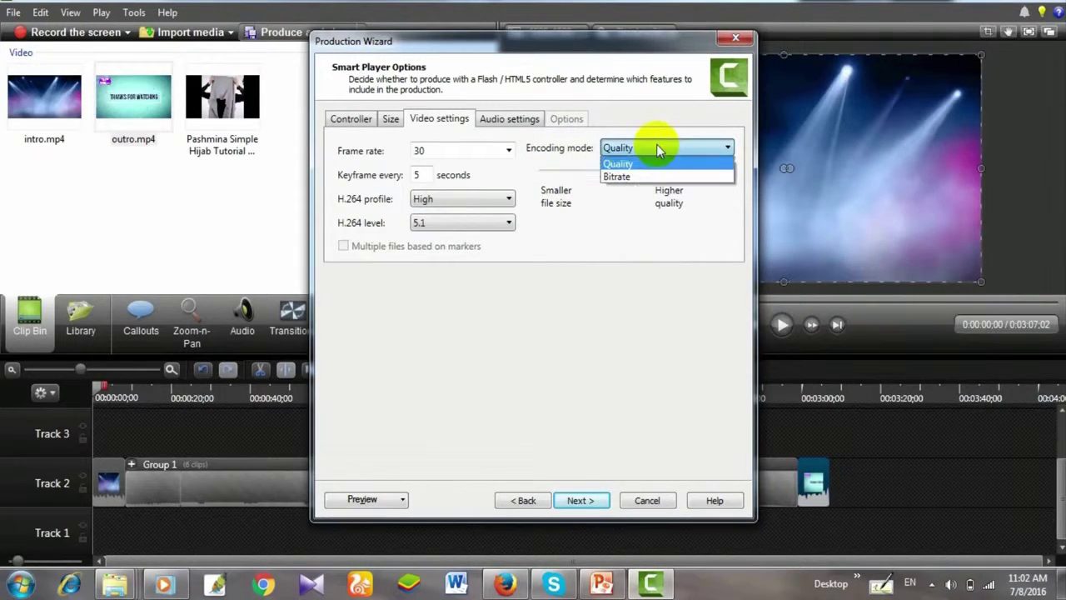
click(652, 166)
click(674, 150)
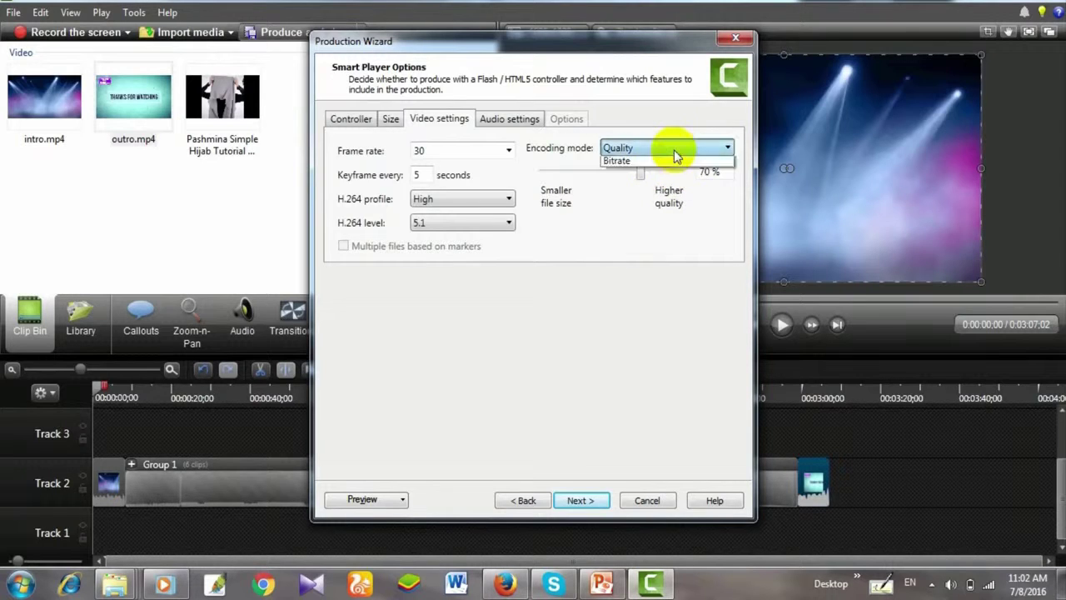
click(647, 175)
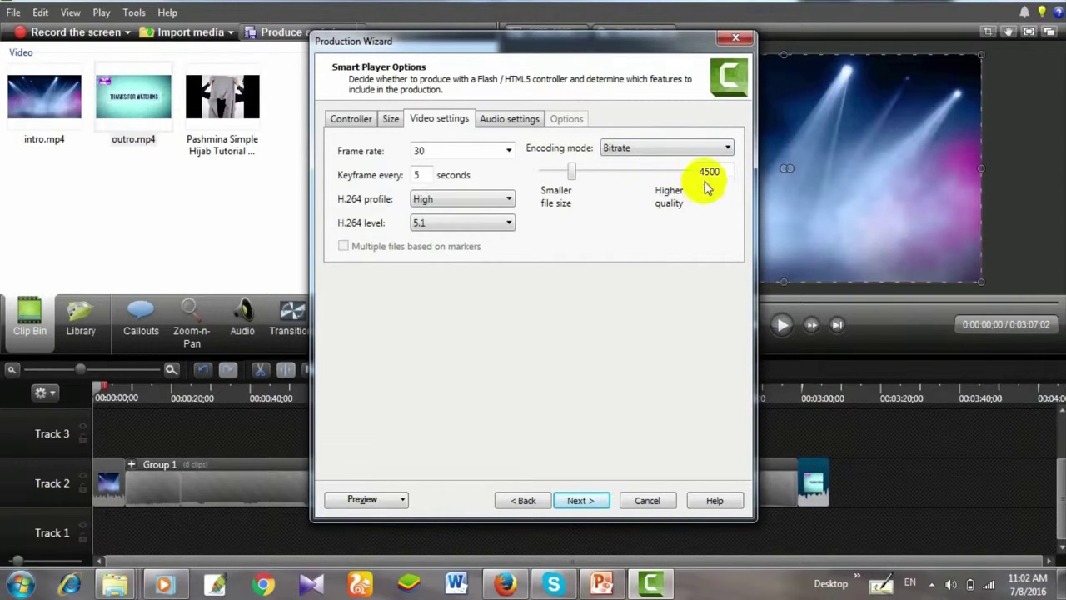
click(661, 147)
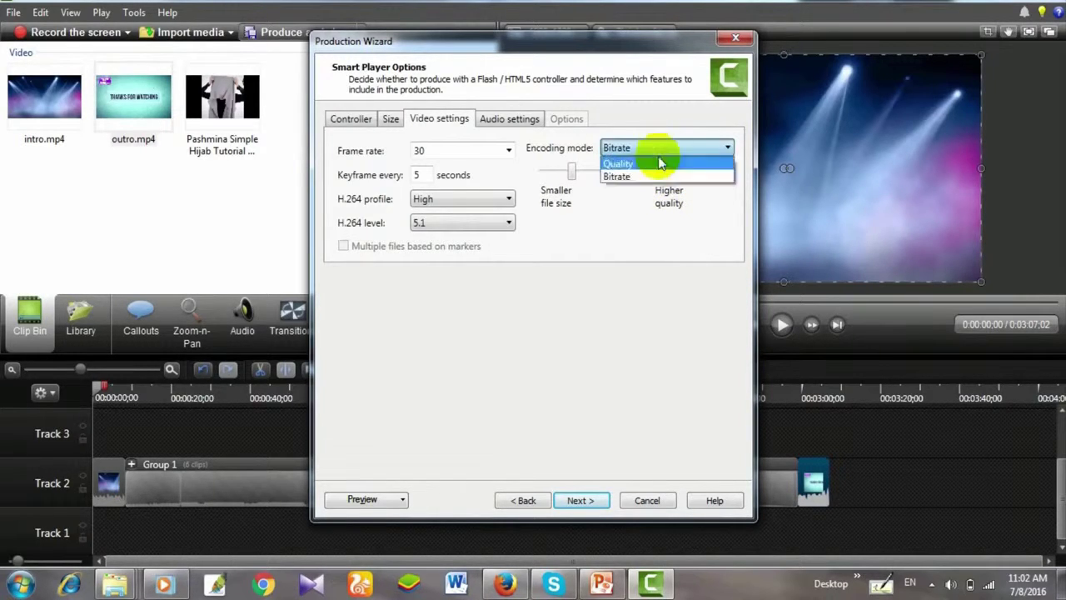
click(657, 164)
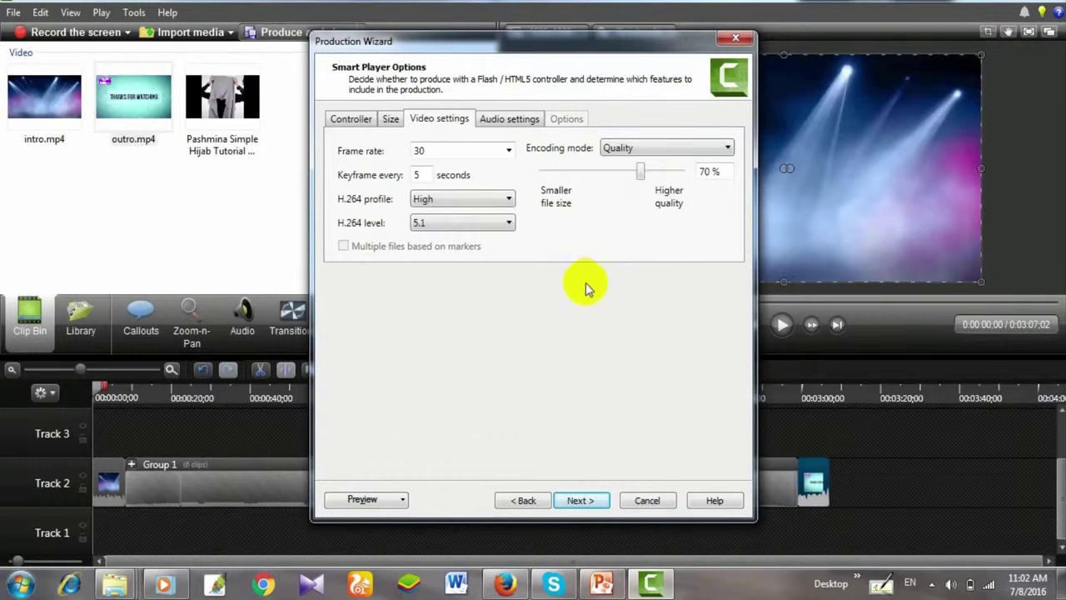
- Keep the audio at 128 kbps, render the video to the Desktop as "hijab style", and close the production results
click(504, 119)
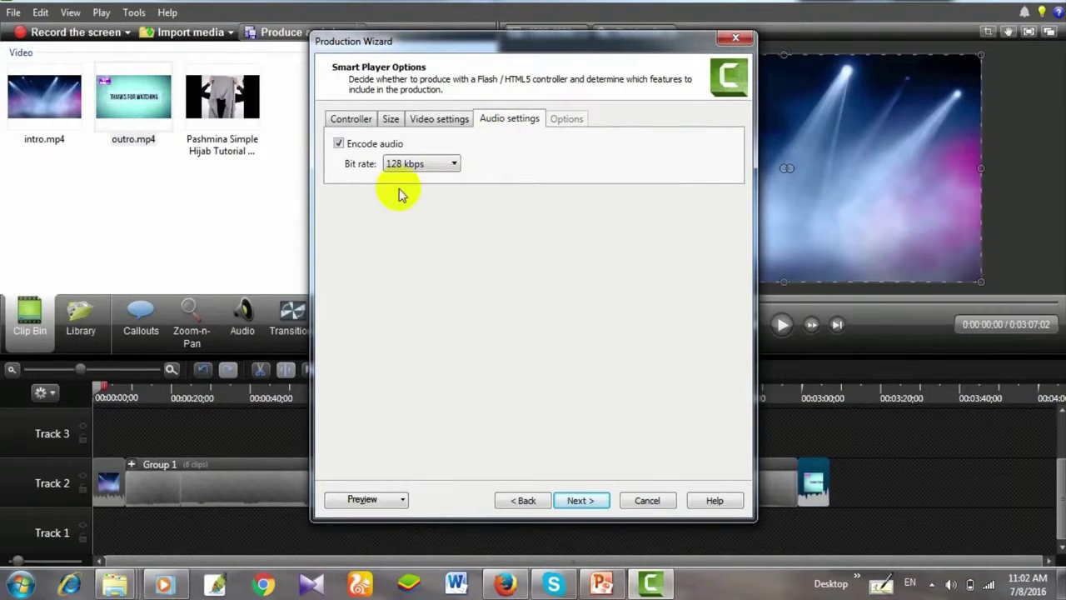
click(420, 169)
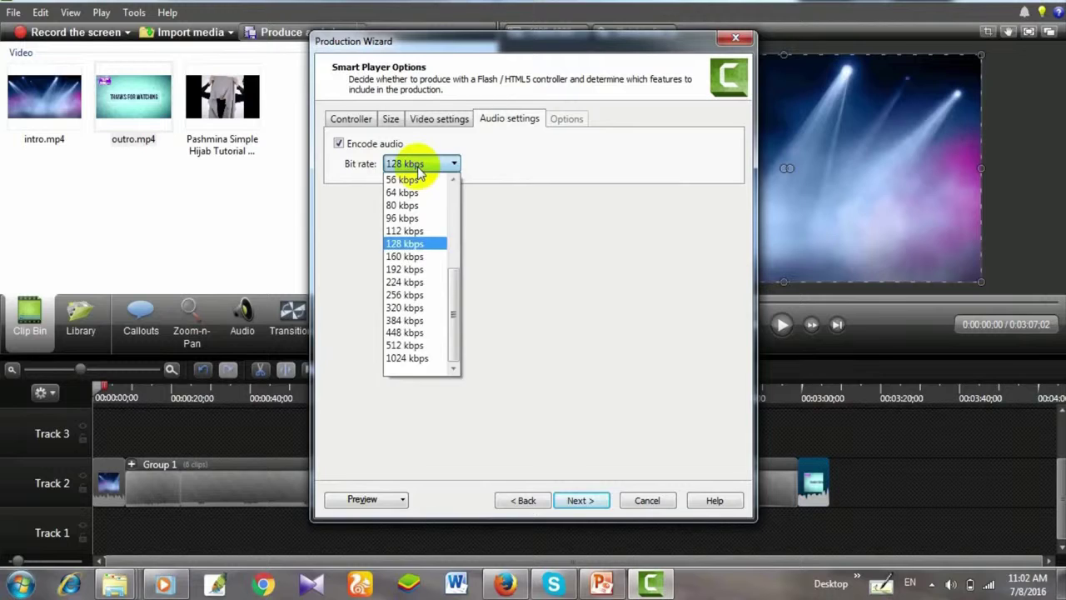
click(420, 167)
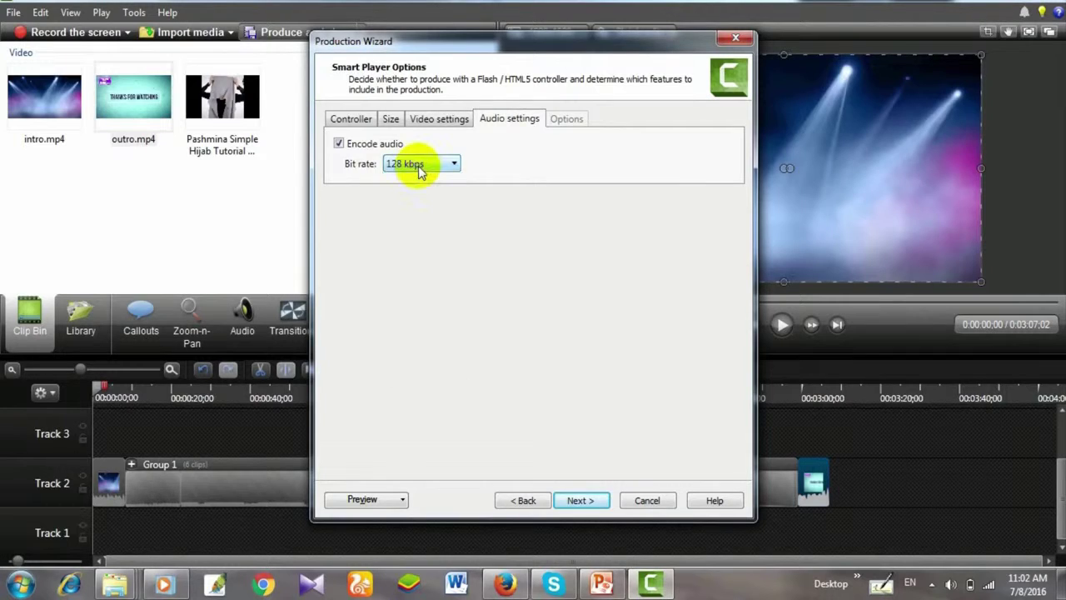
click(581, 500)
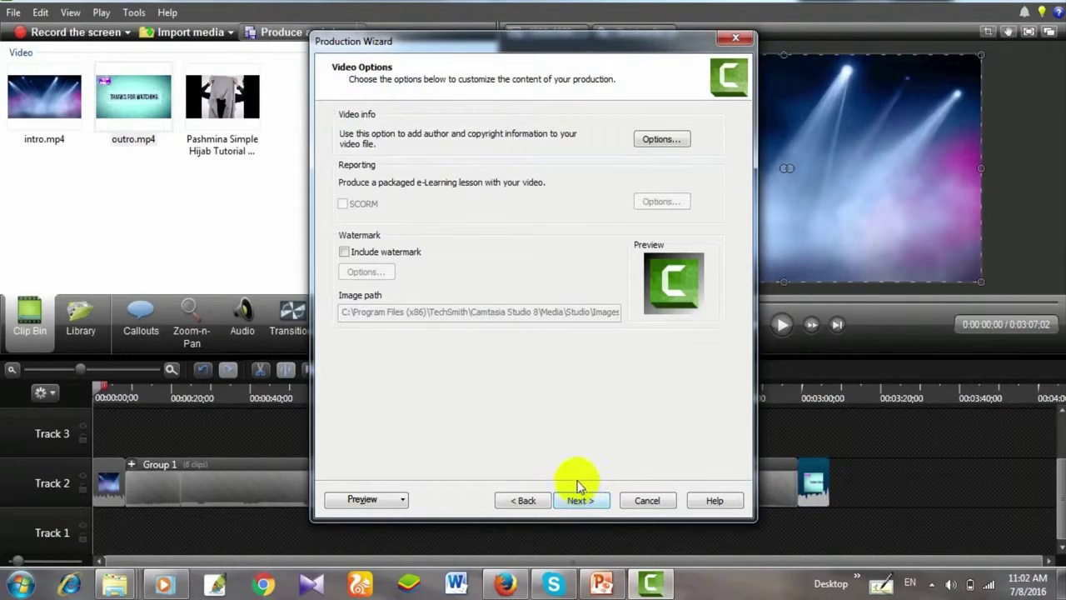
click(581, 501)
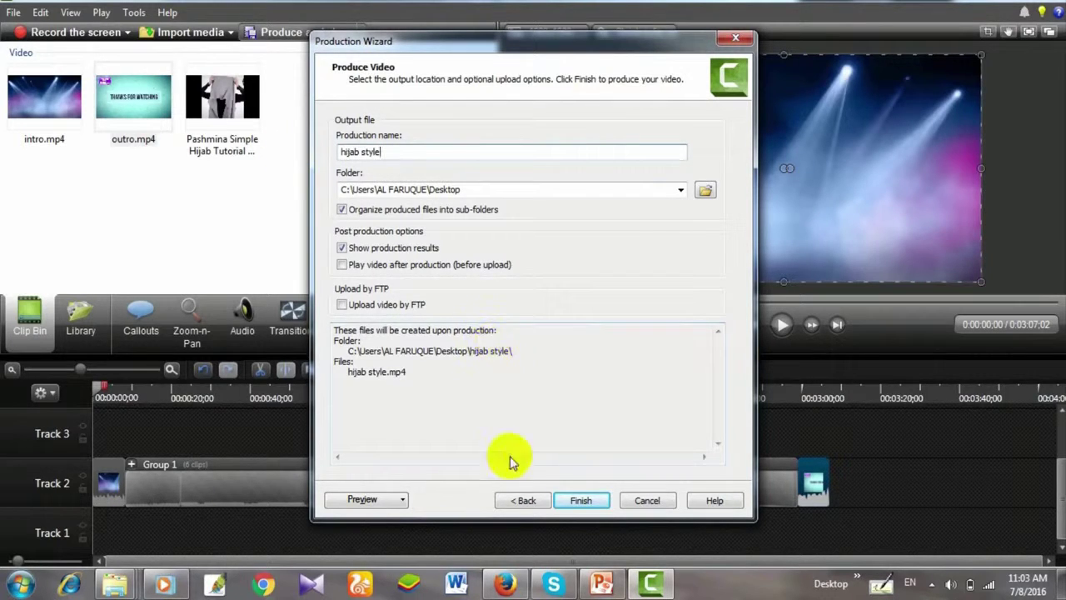
click(574, 503)
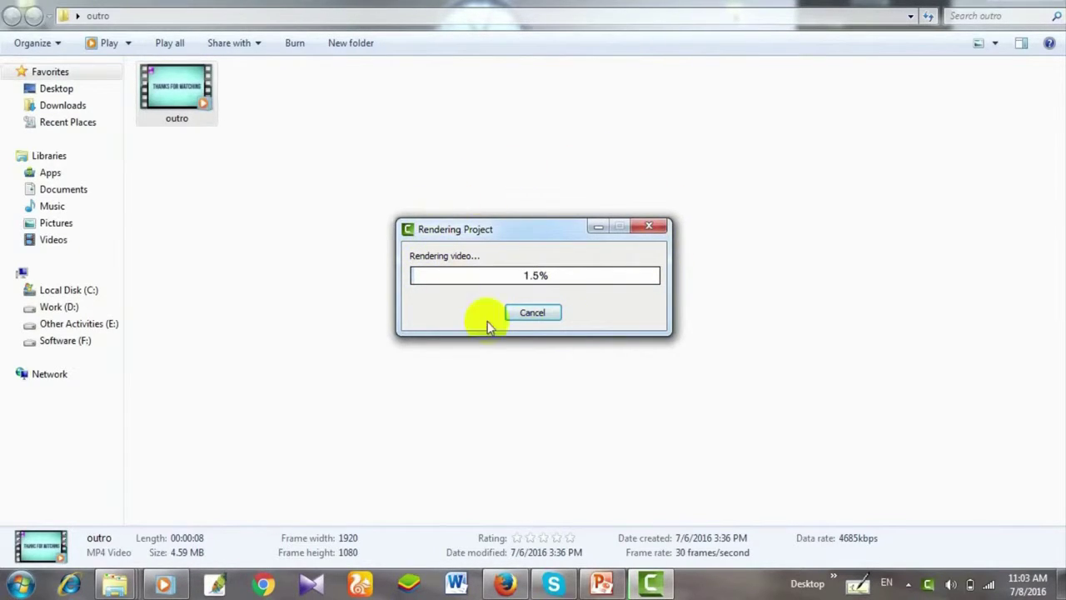
click(650, 583)
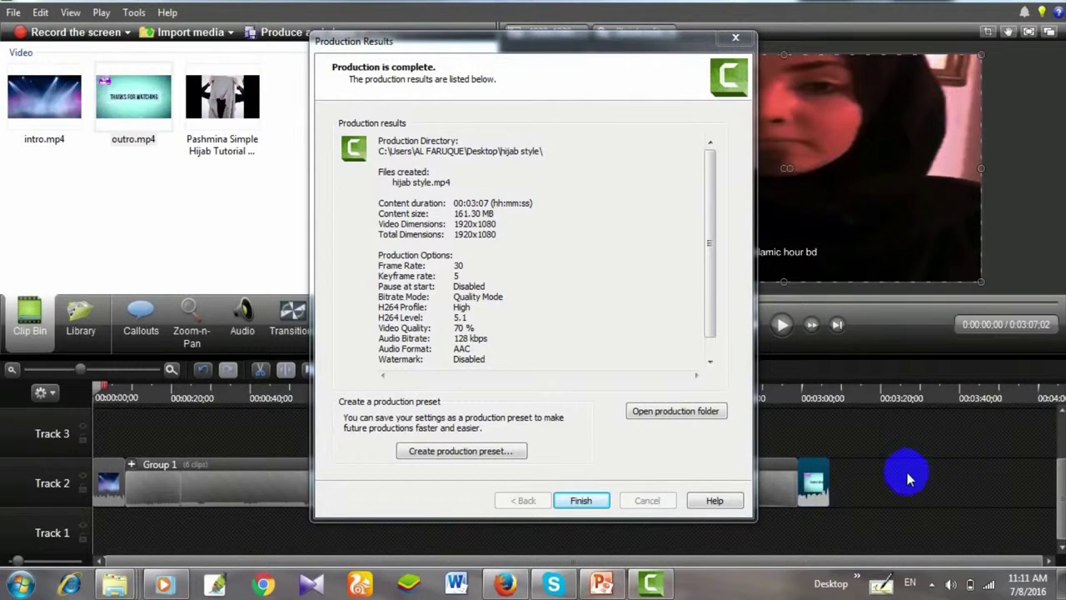
click(567, 500)
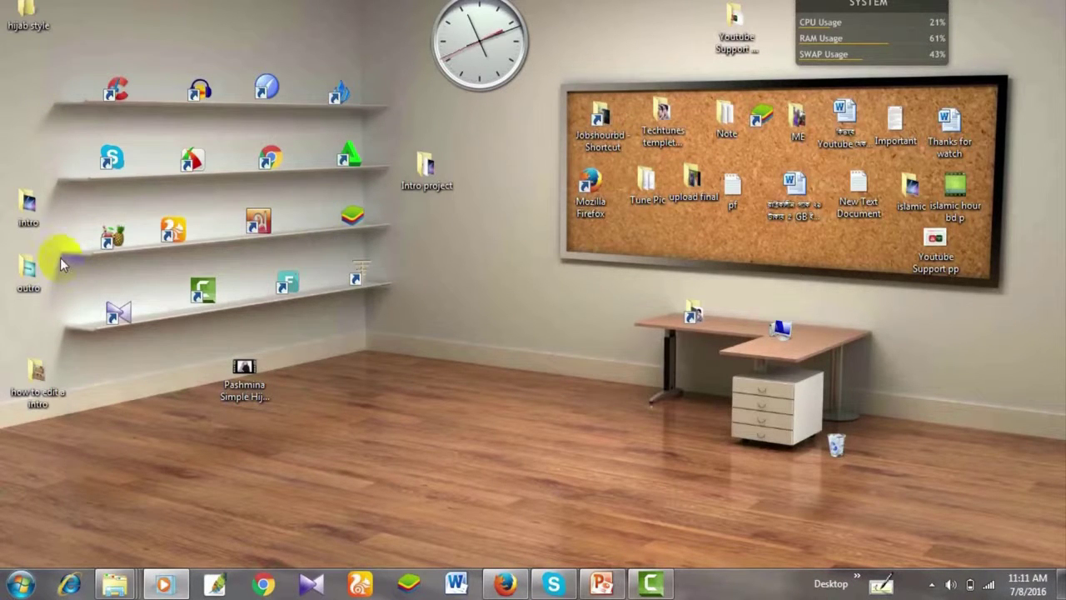
- Open the rendered hijab style folder on the desktop, and switch to the advice slide in PowerPoint
double_click(22, 8)
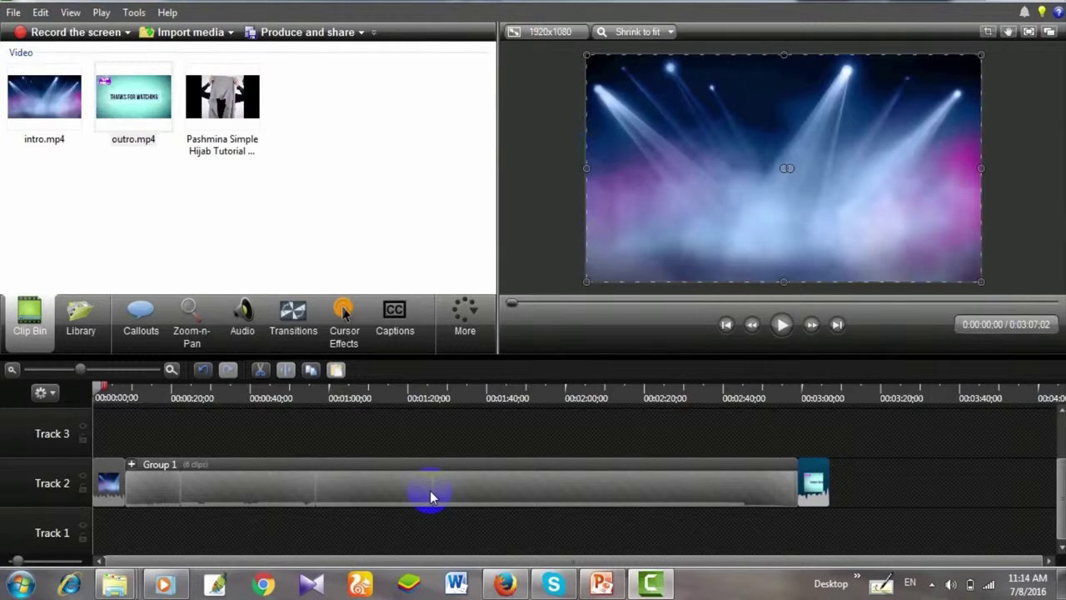
click(602, 583)
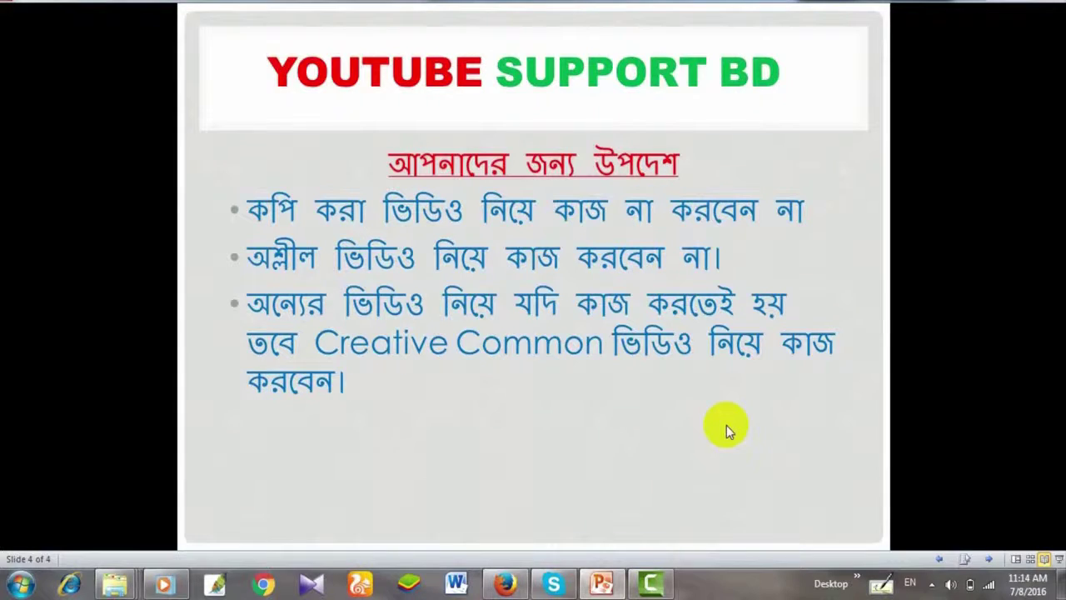